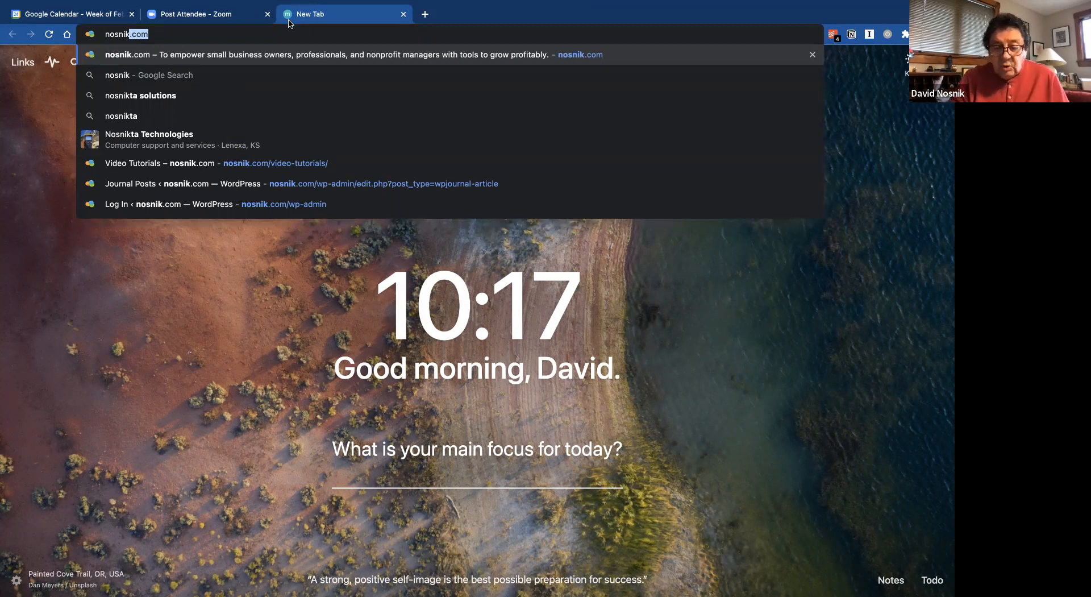
Step: Open the Video Tutorials page on nosnik.com and look through its list of QuickBooks tutorials
key("Return")
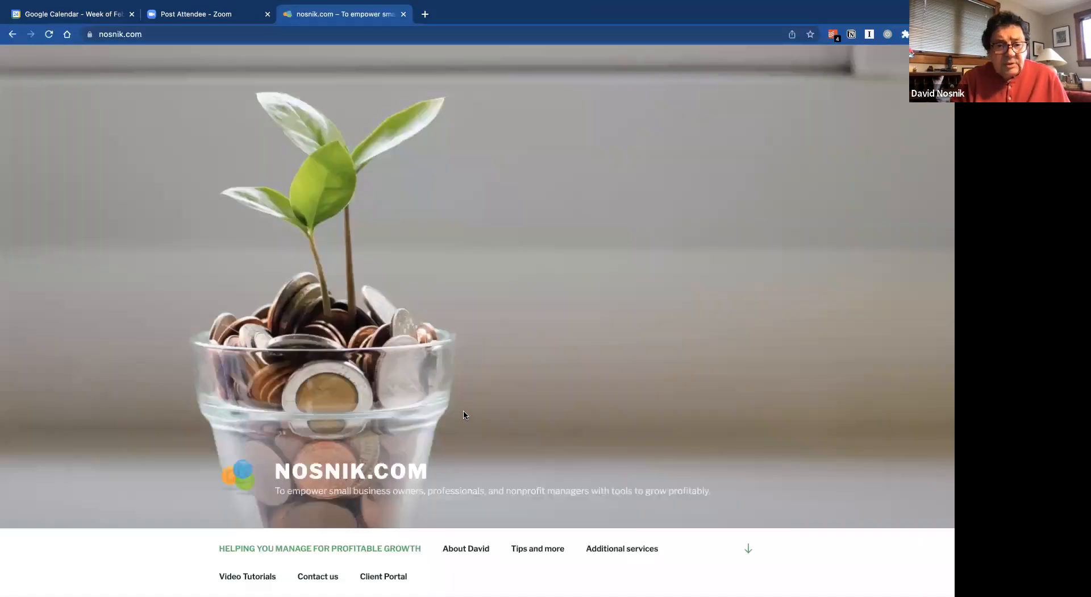
left_click(255, 580)
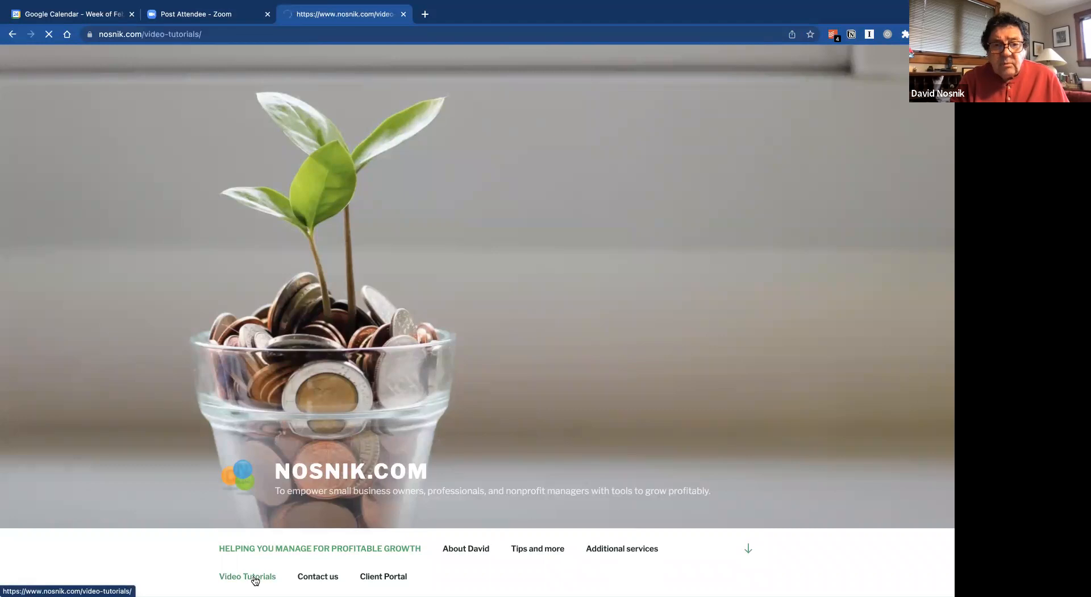
scroll(363, 371, "down", 5)
scroll(363, 373, "down", 4)
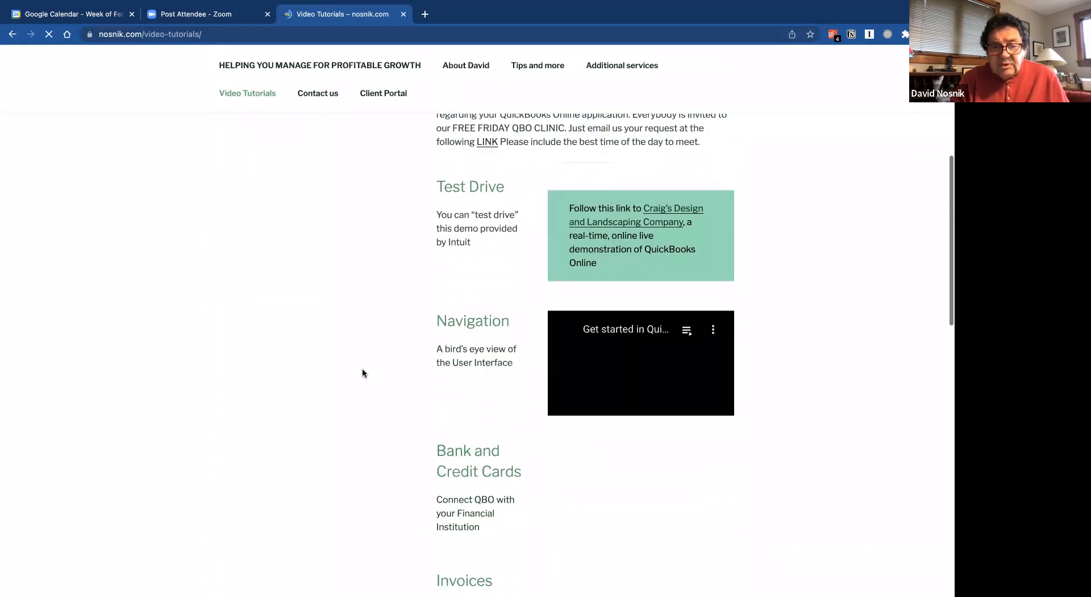
scroll(470, 492, "down", 2)
scroll(471, 487, "down", 2)
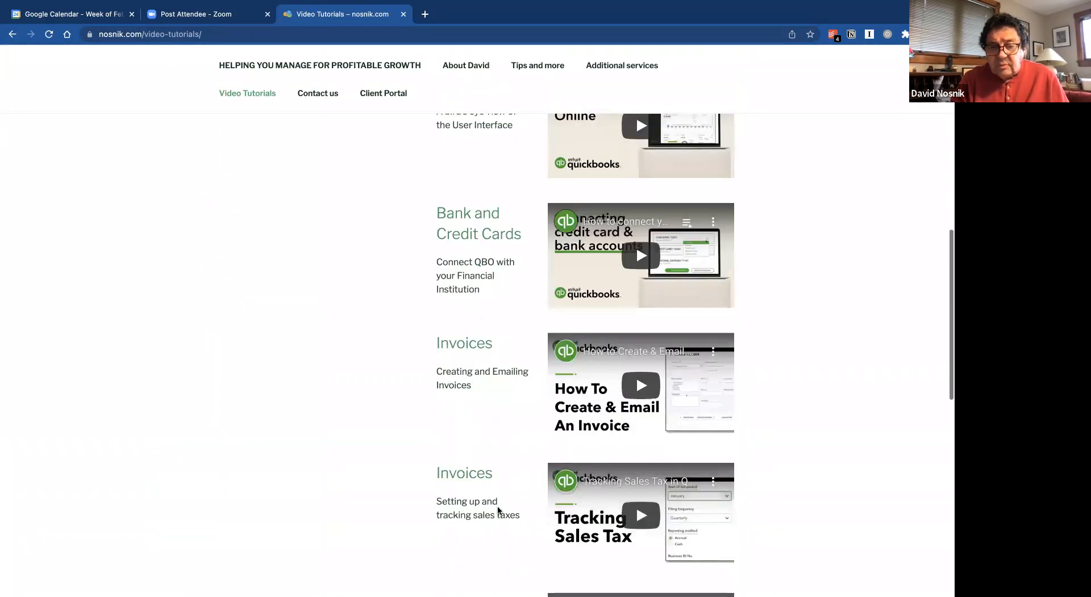
scroll(485, 463, "down", 2)
scroll(483, 463, "down", 10)
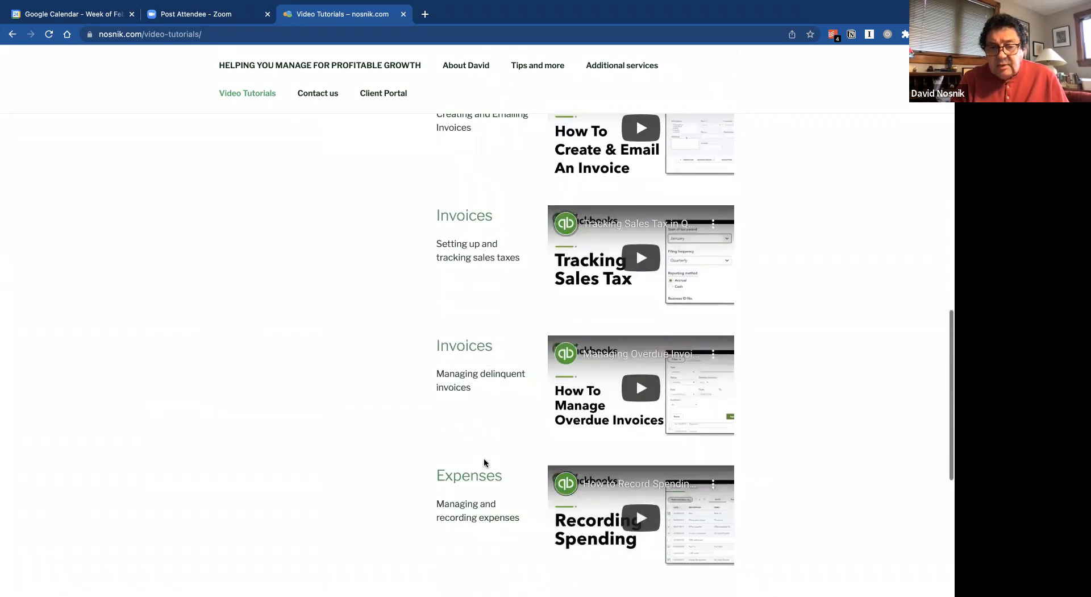
Step: Open the complete QuickBooks Online Tutorials collection, look over its tutorial categories and close the page
left_click(616, 305)
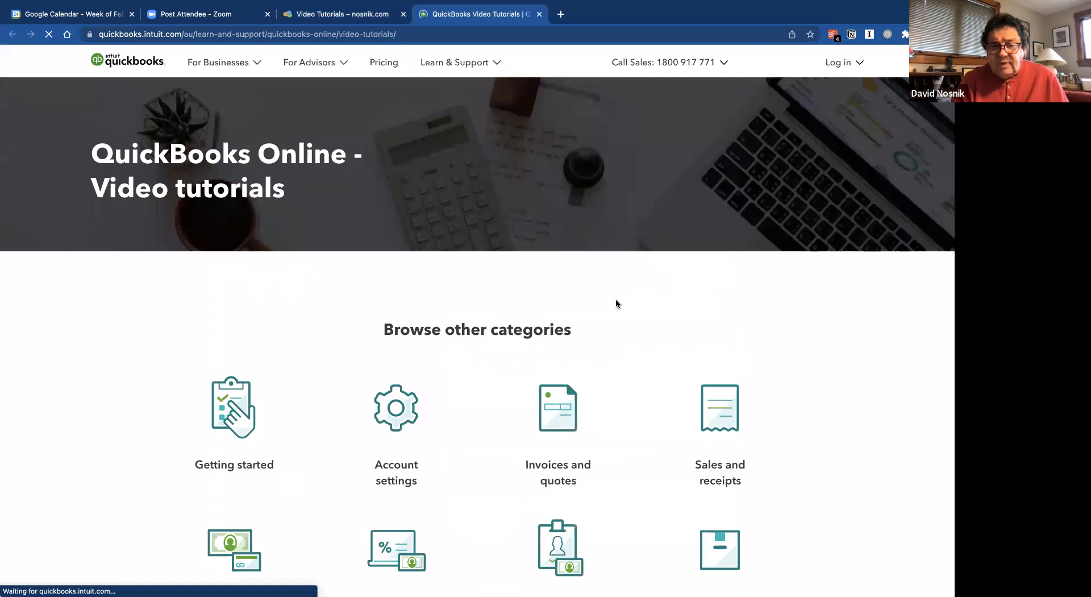
scroll(625, 324, "down", 3)
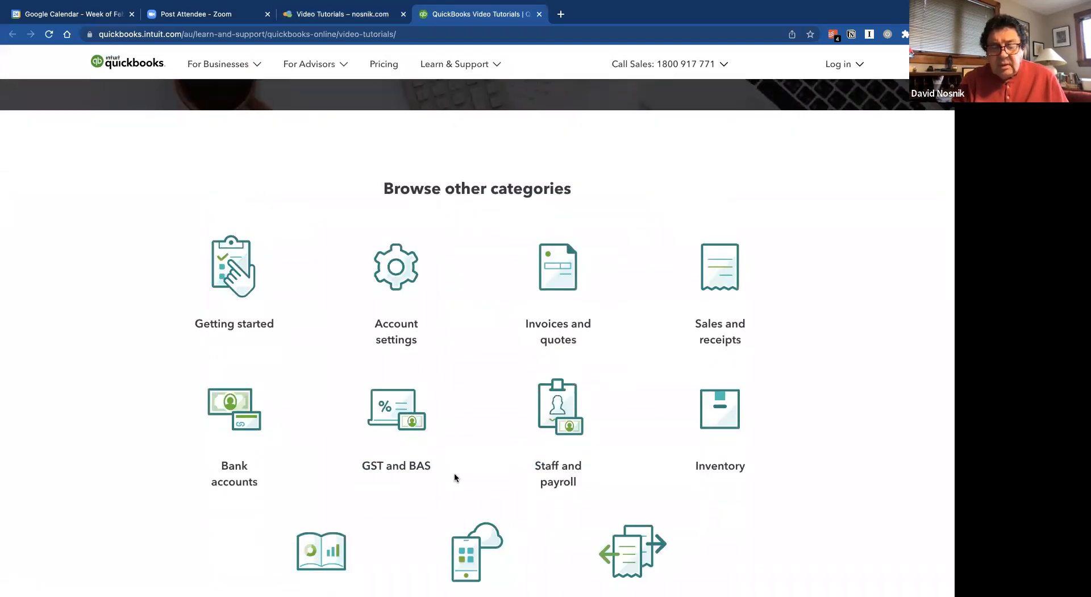
scroll(454, 472, "down", 2)
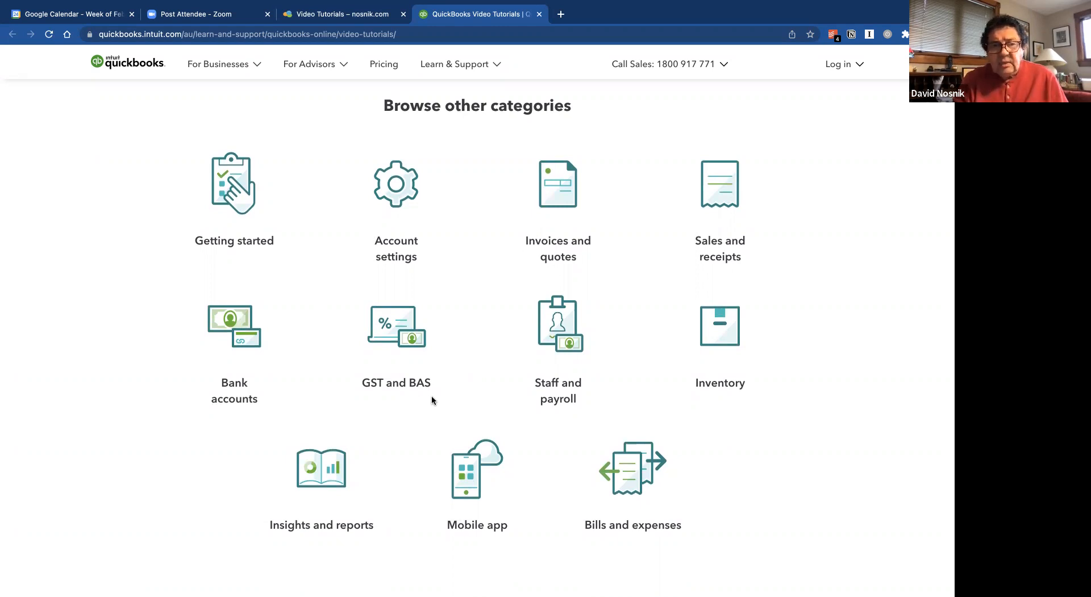
scroll(432, 396, "up", 4)
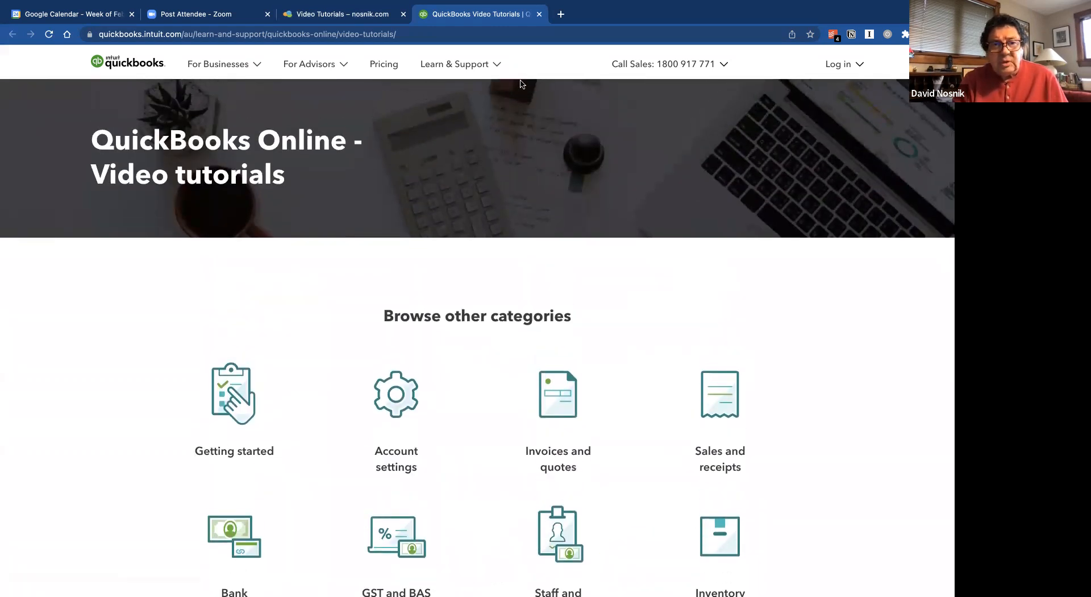
left_click(540, 15)
Step: Go back up to the Test Drive section and open the Craig's Design and Landscaping Company link
scroll(501, 127, "up", 6)
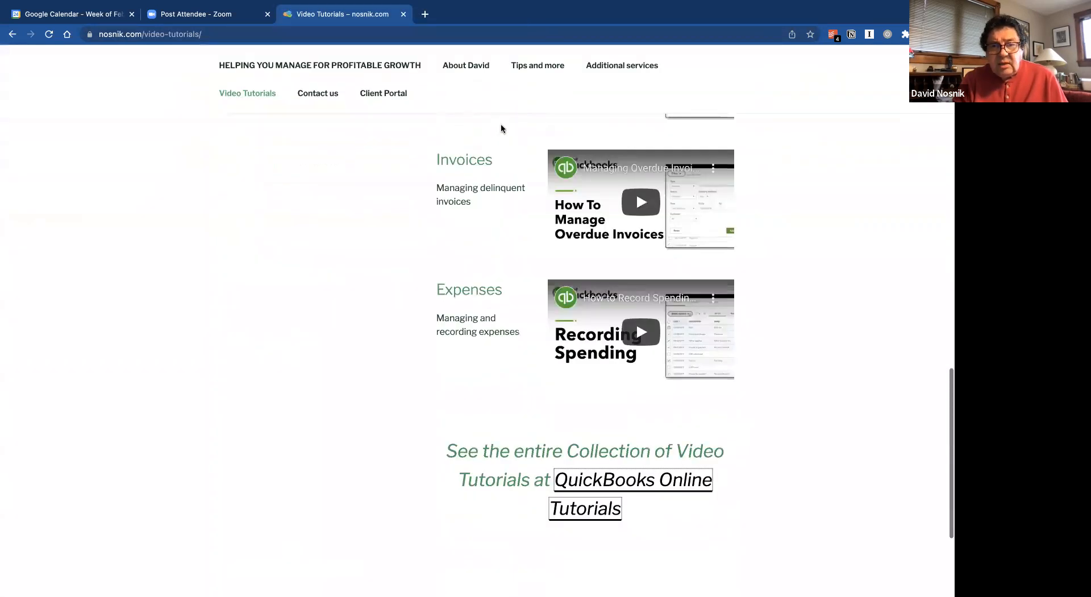
scroll(500, 127, "up", 10)
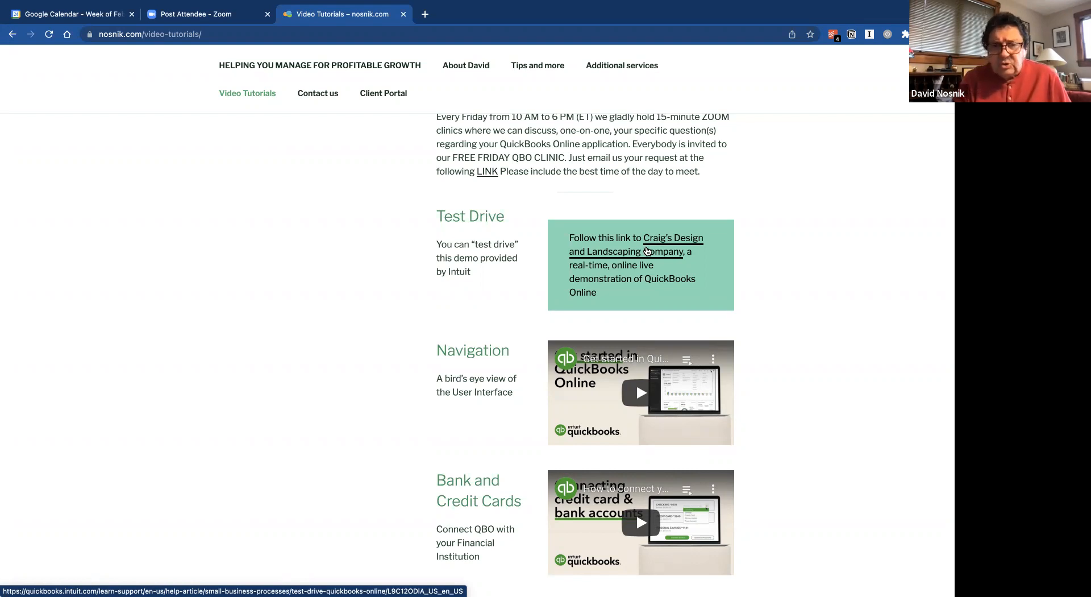
left_click(647, 252)
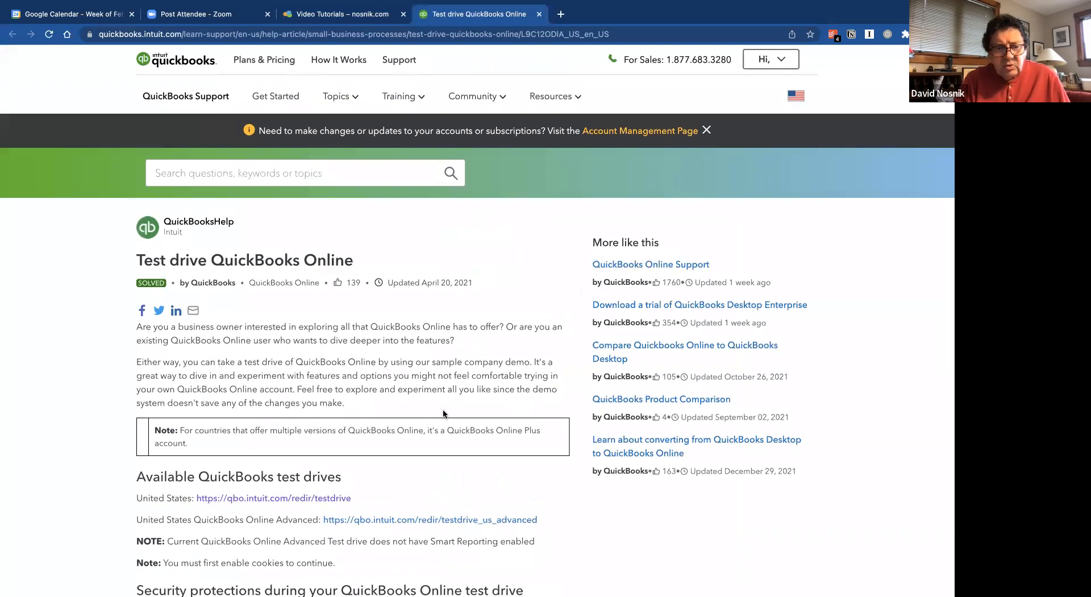
Step: Launch the standard United States QuickBooks test drive and pass its "I'm not a robot" security verification
scroll(443, 408, "down", 2)
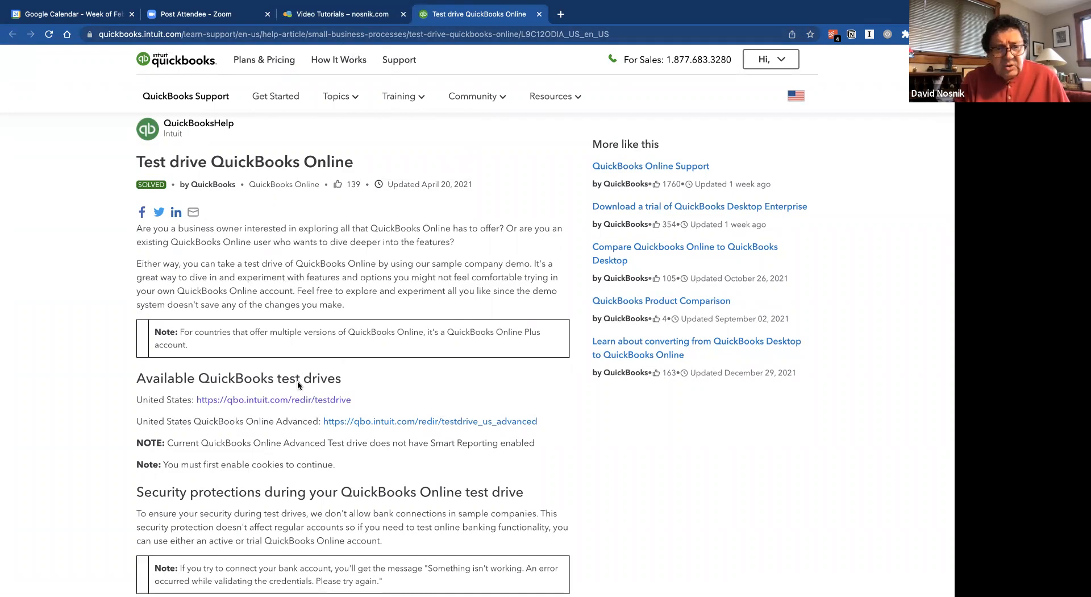
left_click(300, 400)
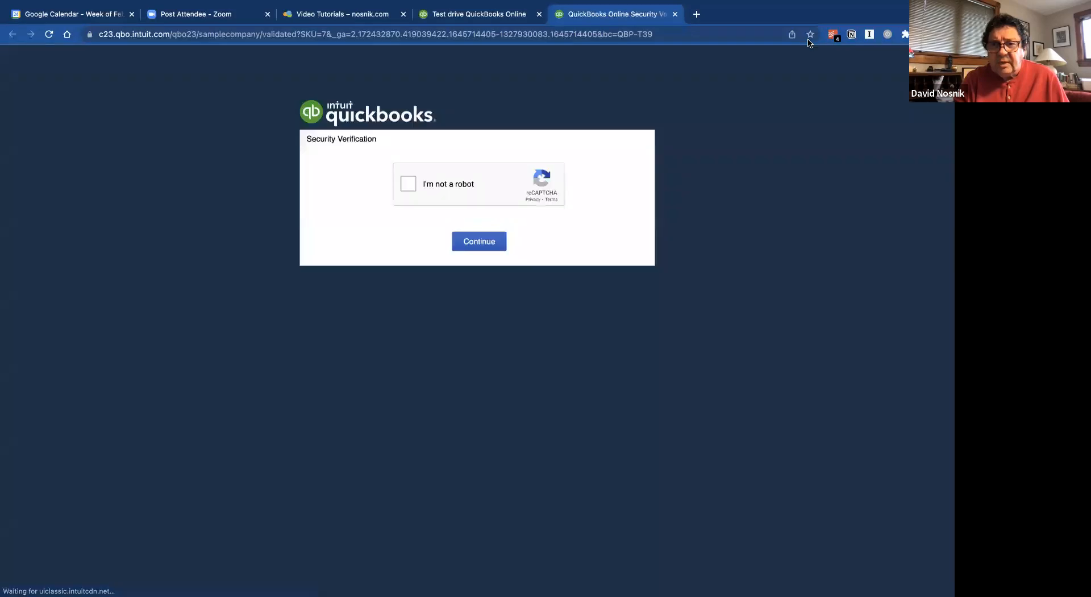
left_click(410, 185)
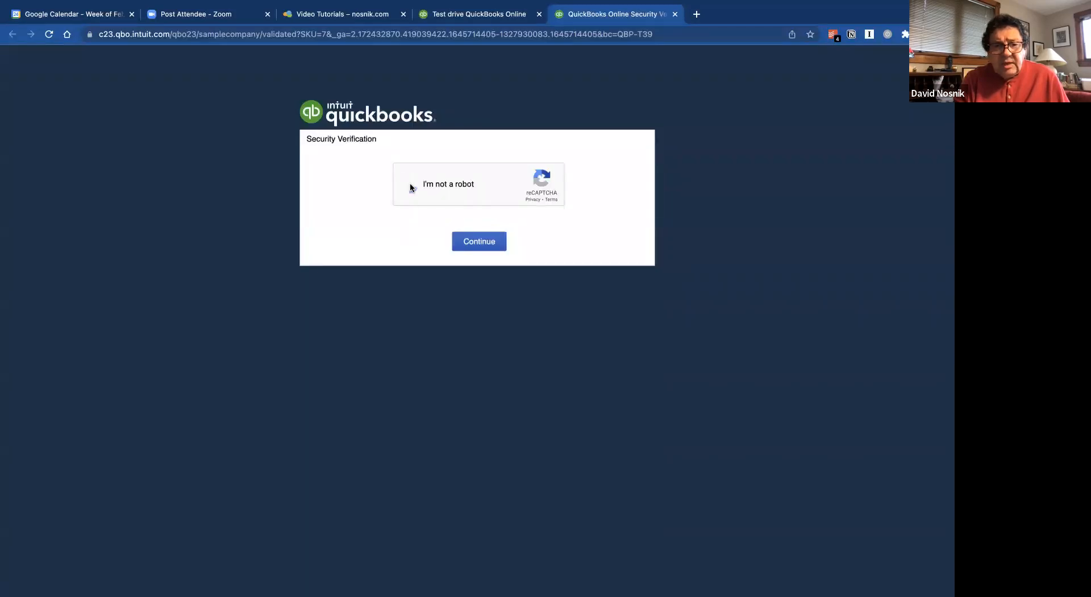
left_click(485, 239)
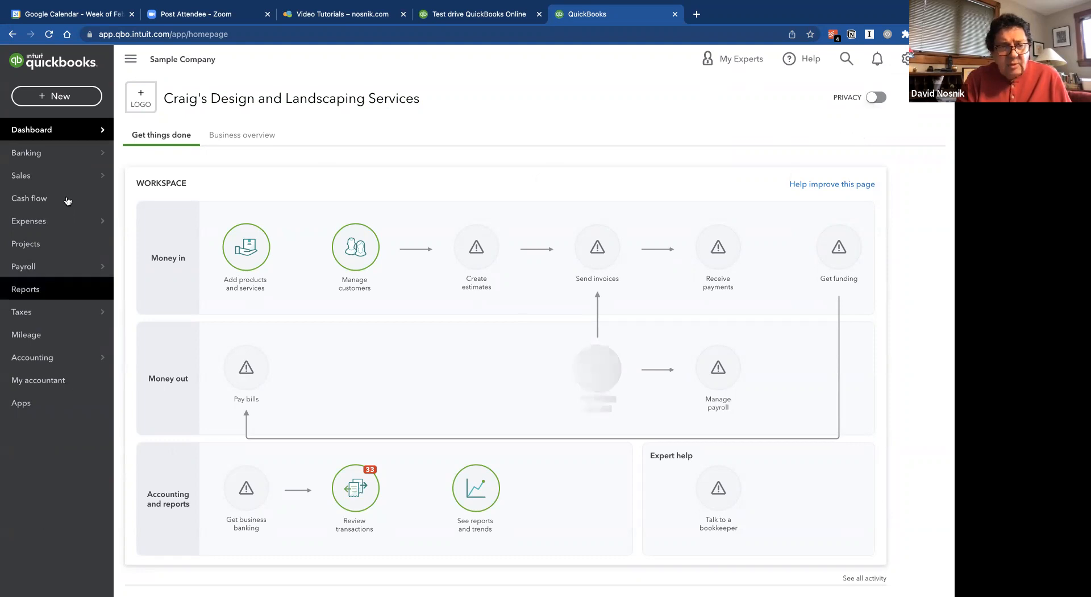
left_click(25, 176)
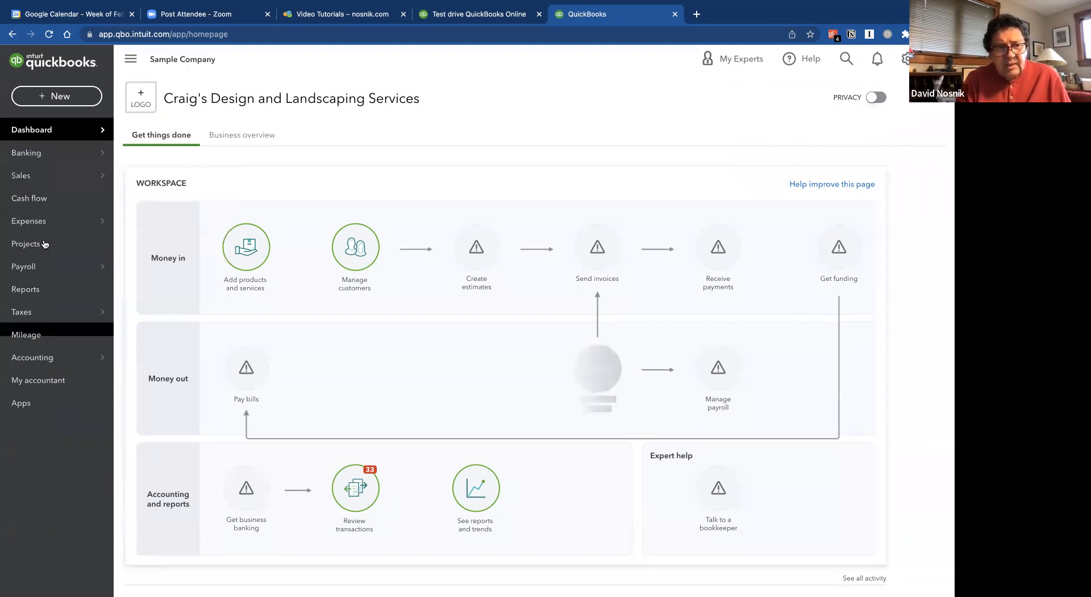
left_click(31, 221)
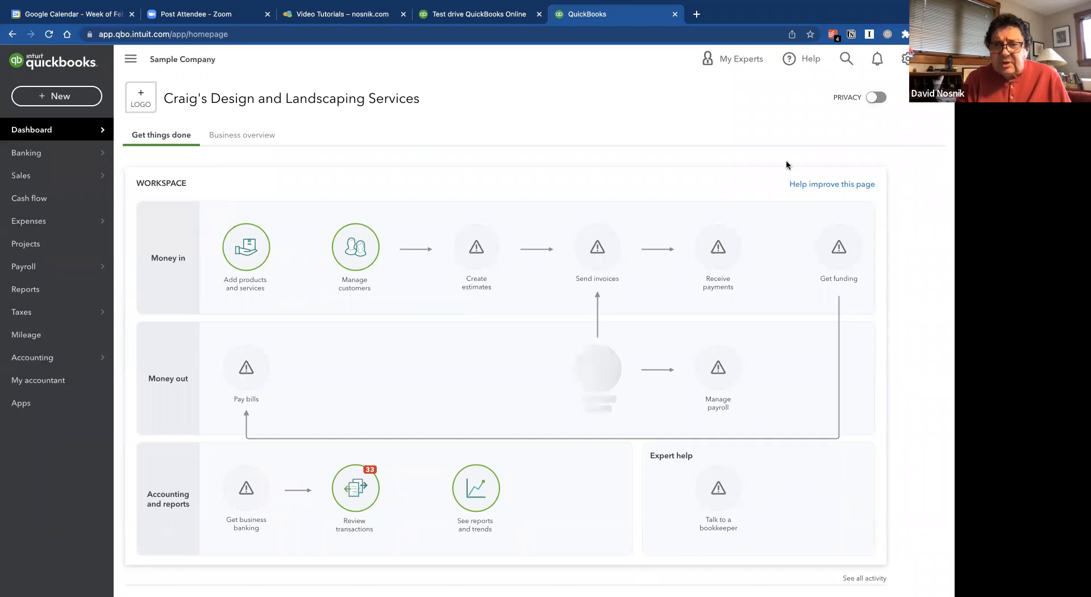
Step: Switch the sample company to Business view to see its layout, and return it to Accountant view
left_click(908, 60)
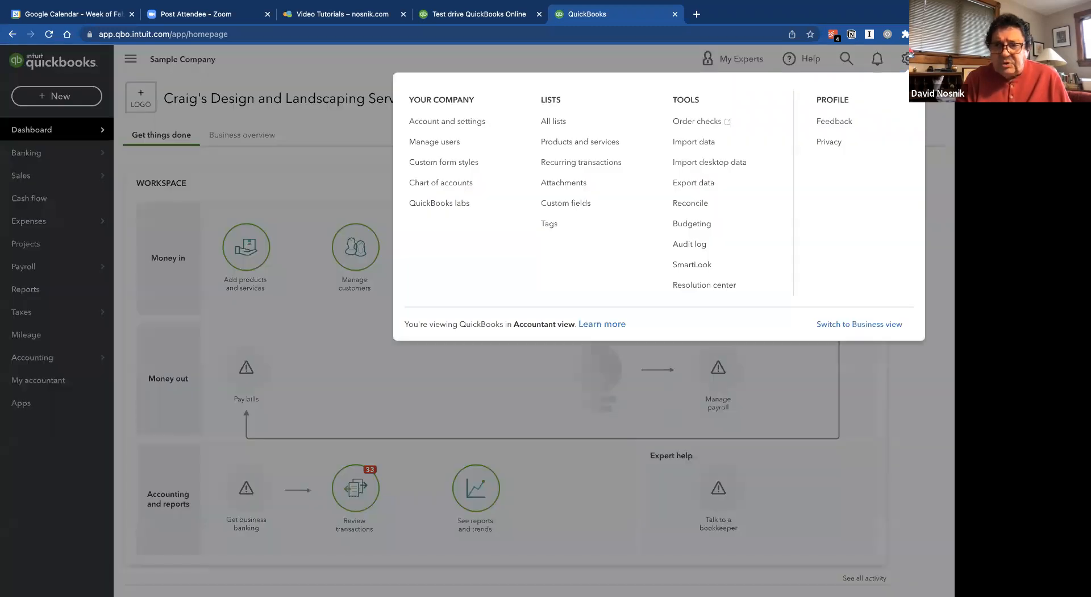
left_click(860, 323)
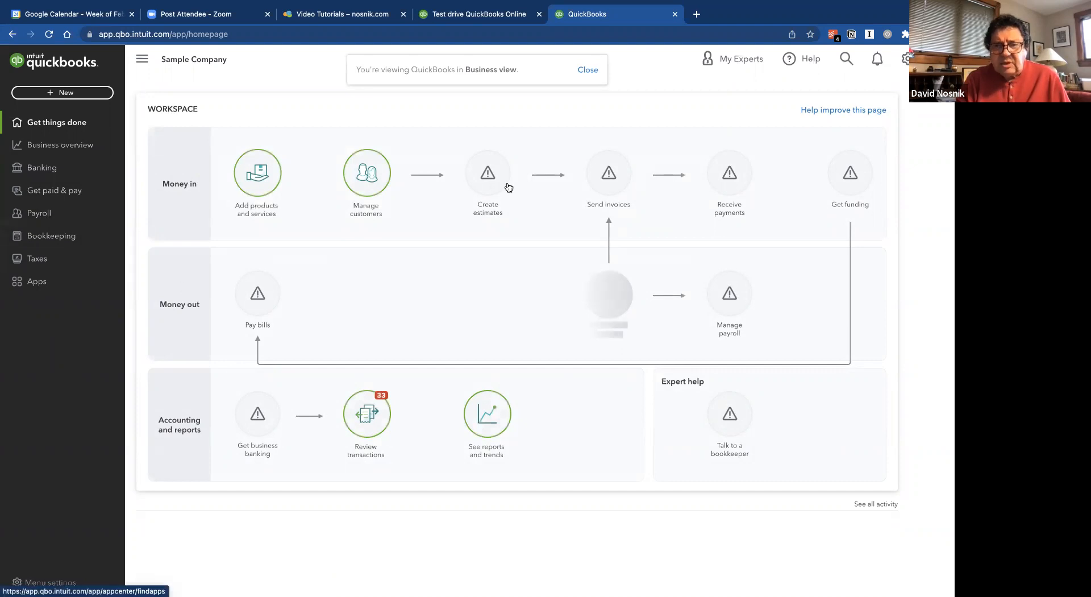
left_click(904, 59)
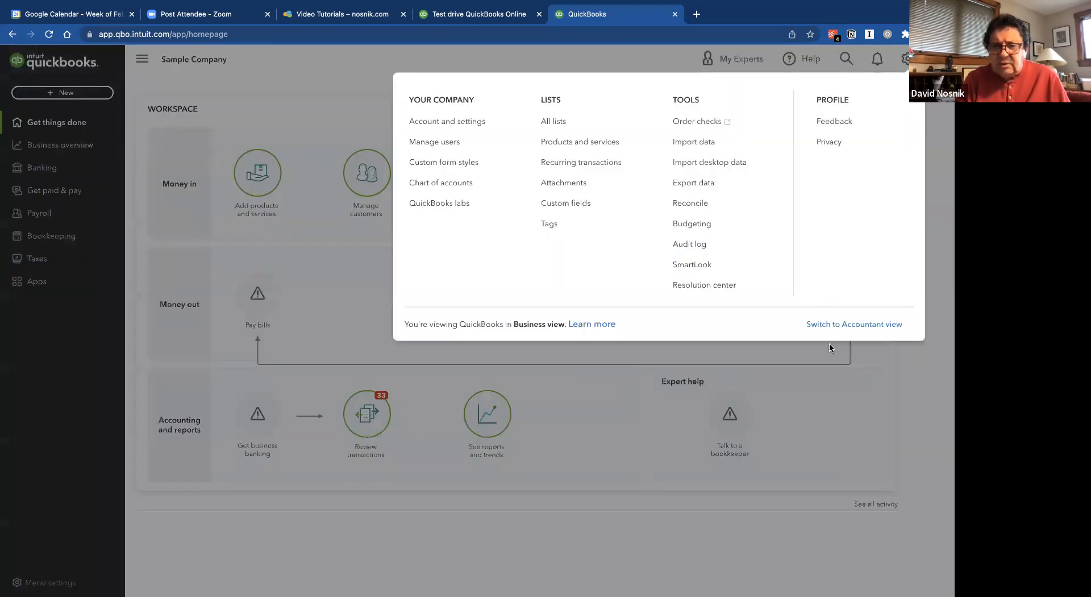
left_click(847, 324)
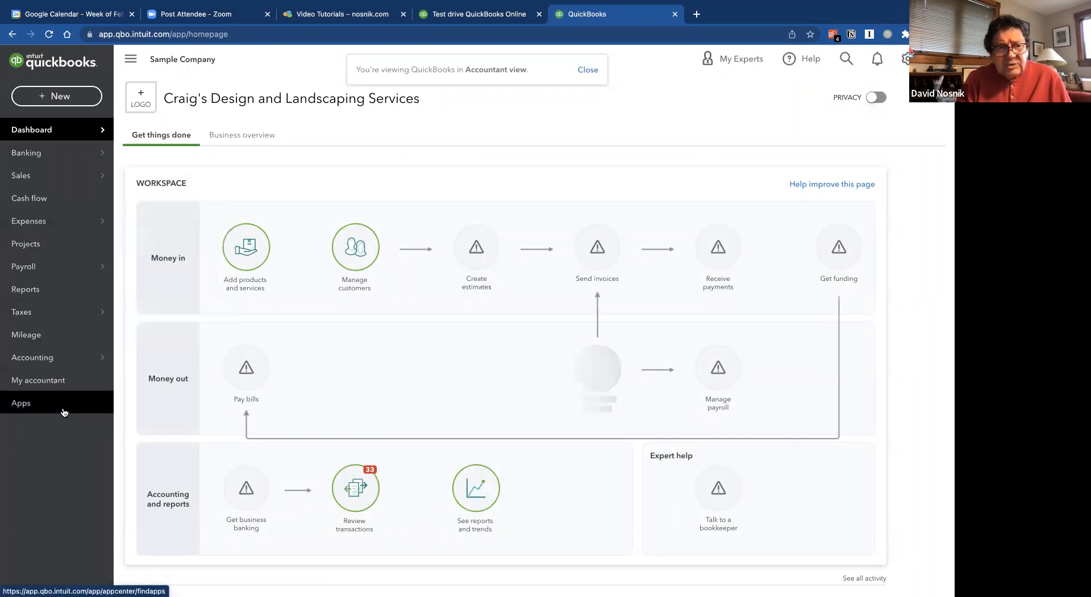
Step: Look over the Expenses, Sales and Banking options, open the Banking page and dismiss its bank connection introduction
mouse_move(62, 228)
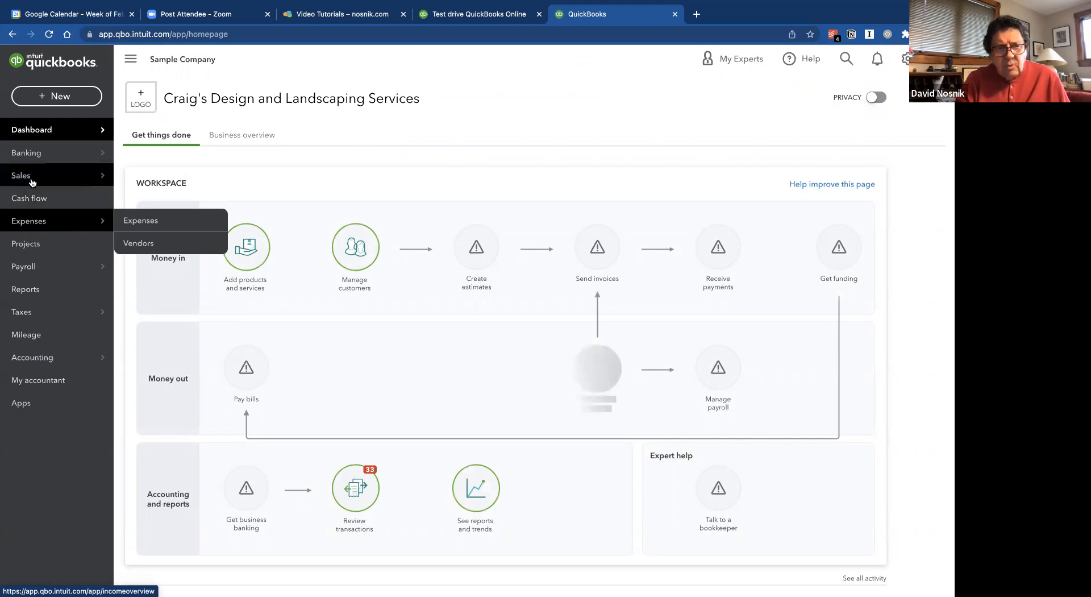
mouse_move(31, 181)
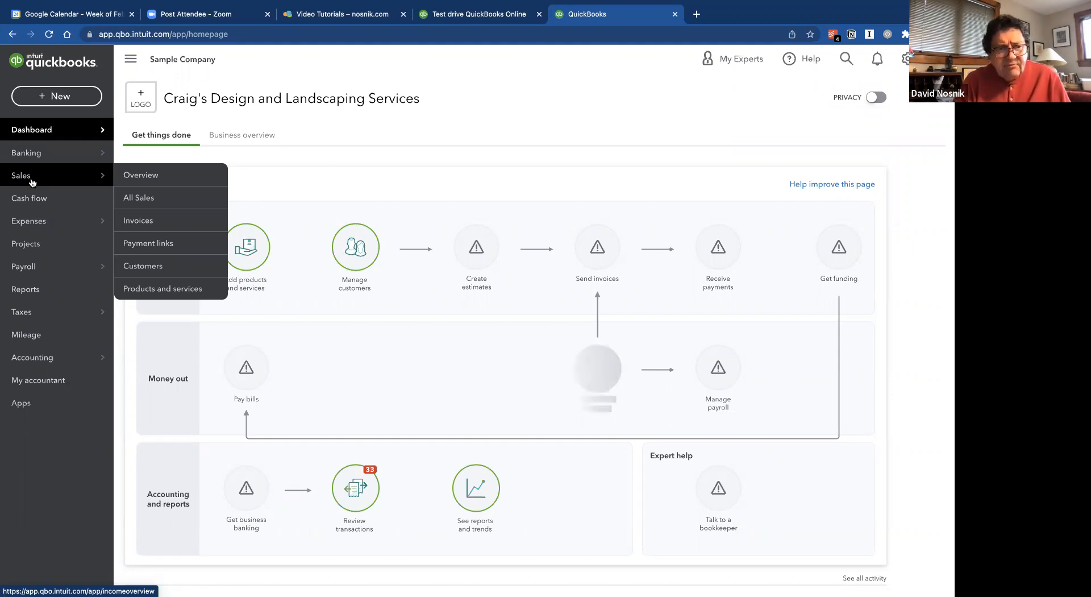
mouse_move(48, 153)
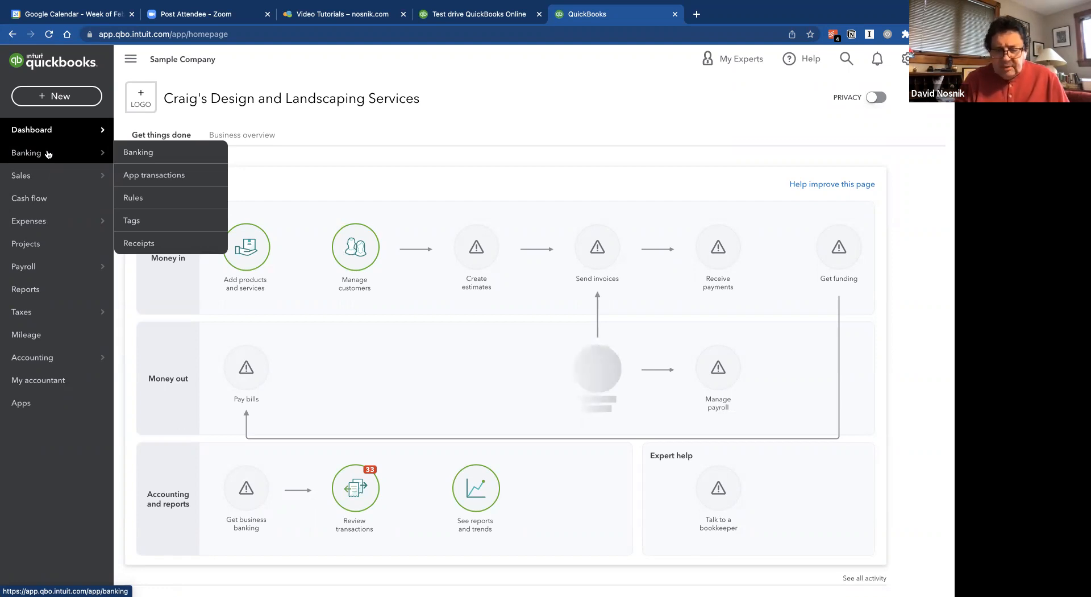
left_click(143, 152)
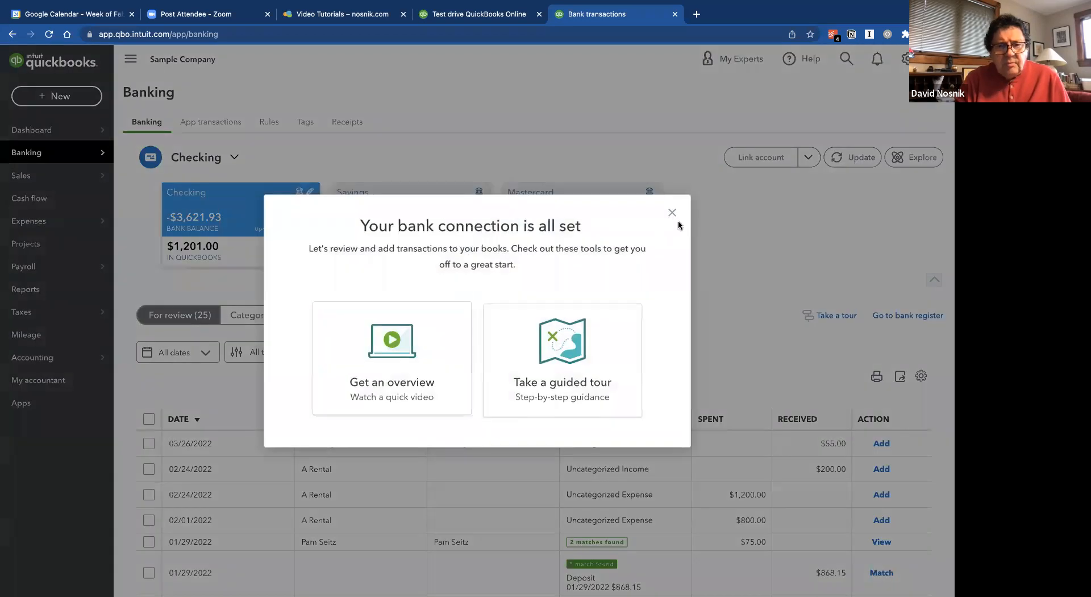
left_click(674, 213)
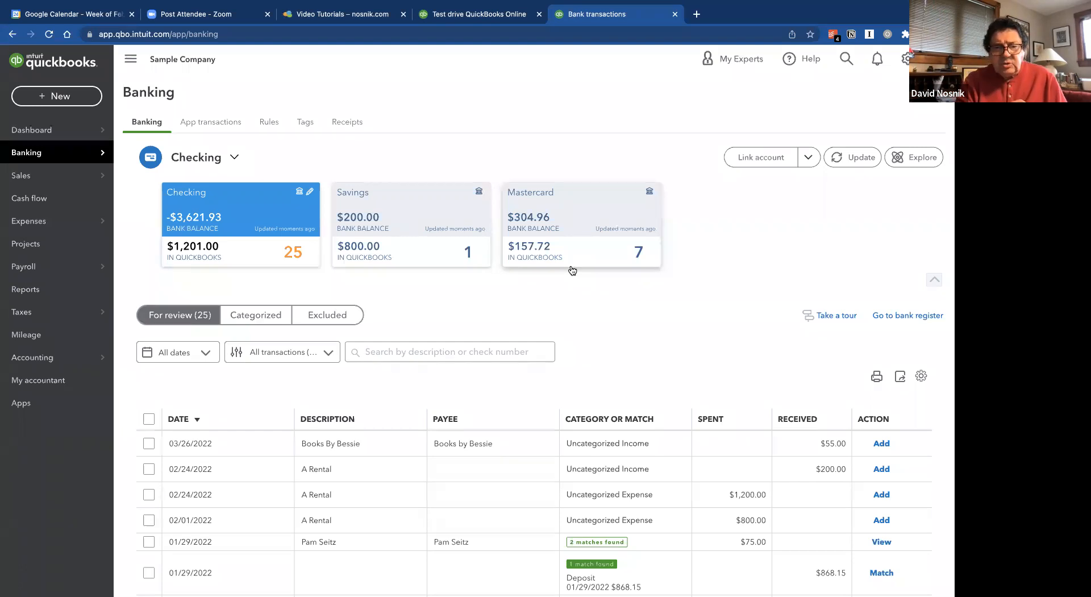
Step: Look through the Checking account's bank transactions waiting for review, including their categories and matches
scroll(572, 271, "down", 3)
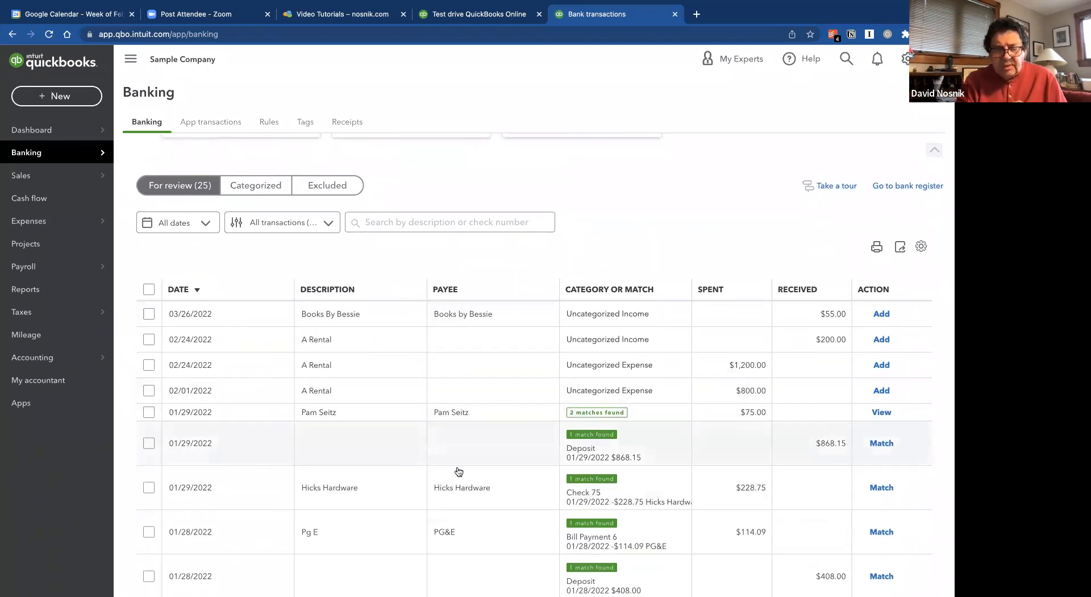
scroll(463, 466, "down", 5)
scroll(469, 461, "up", 5)
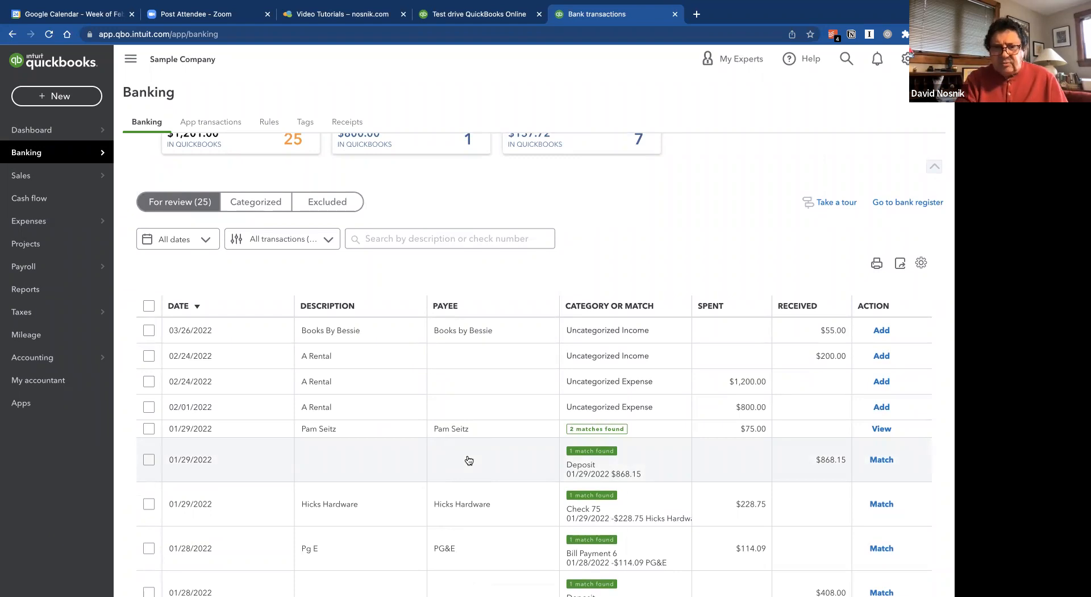
scroll(469, 460, "up", 1)
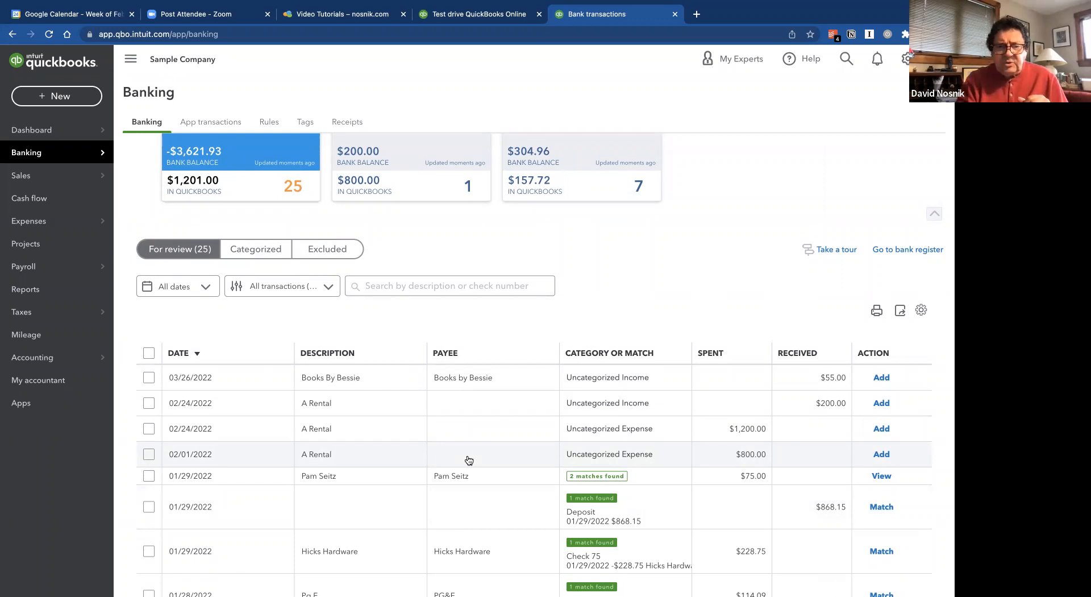
scroll(469, 460, "up", 1)
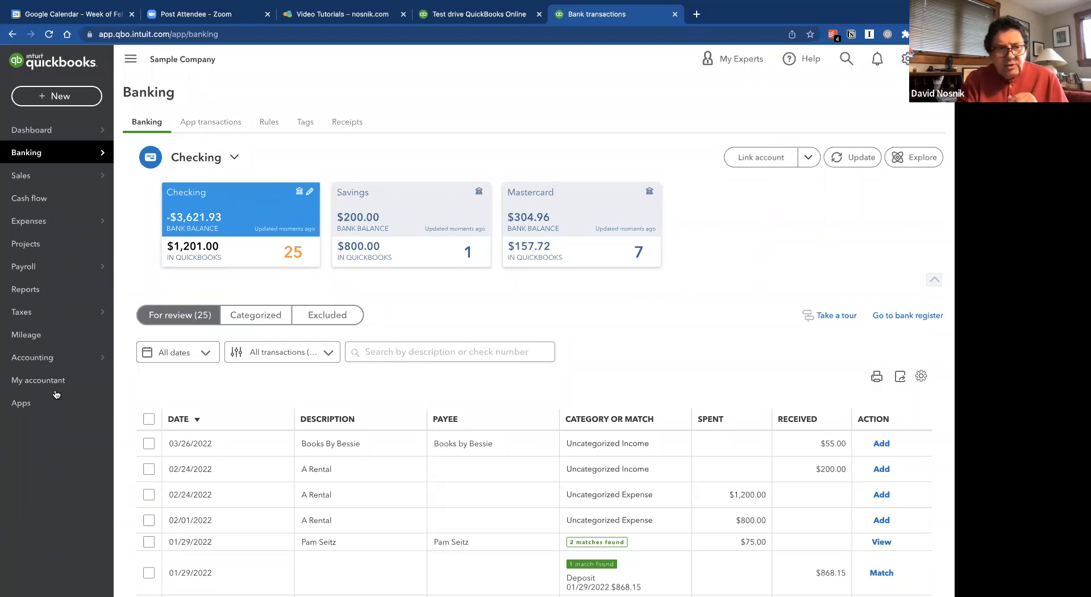
Step: Open the company's Chart of Accounts and look through the listed accounts and their types
mouse_move(52, 360)
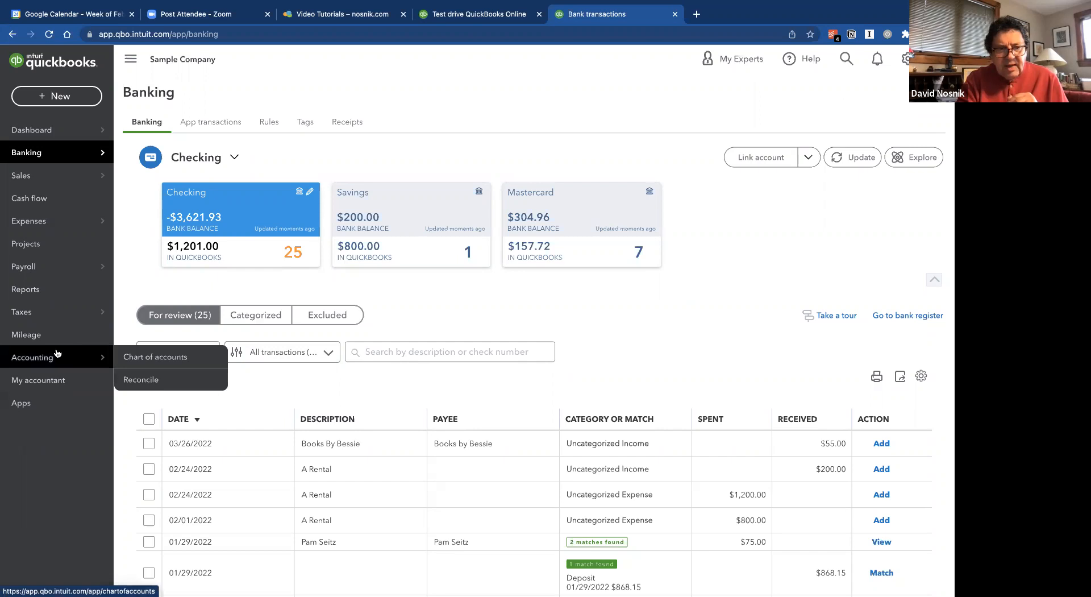
left_click(146, 357)
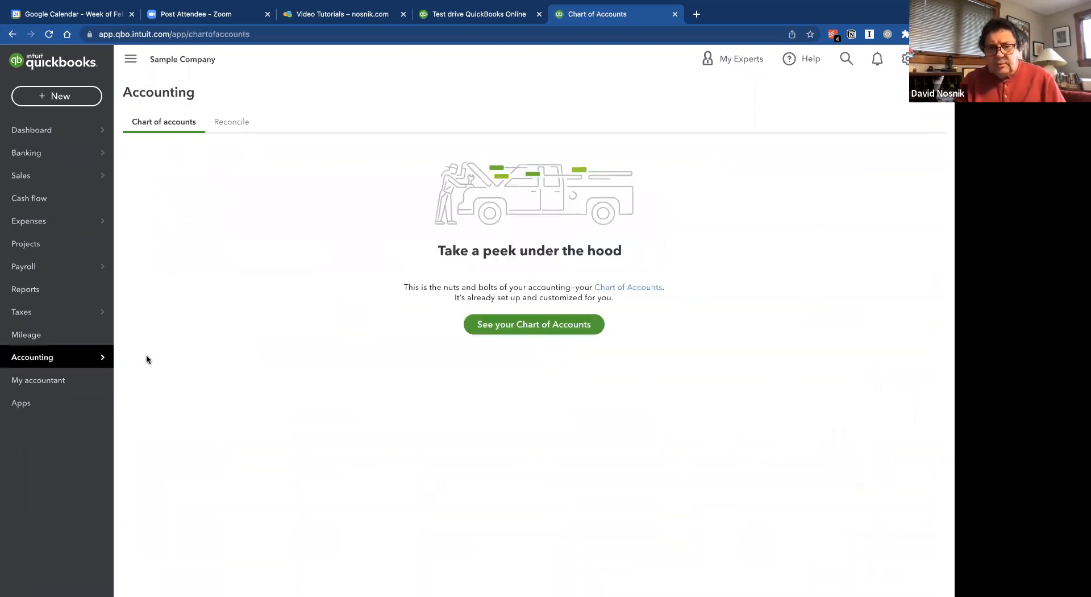
left_click(546, 325)
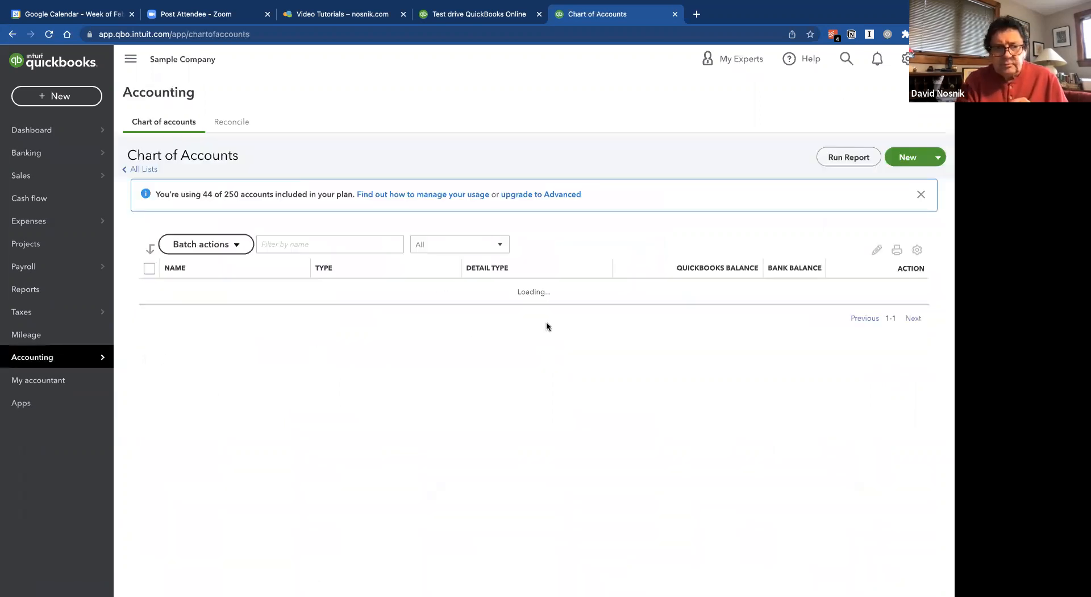
scroll(547, 325, "down", 10)
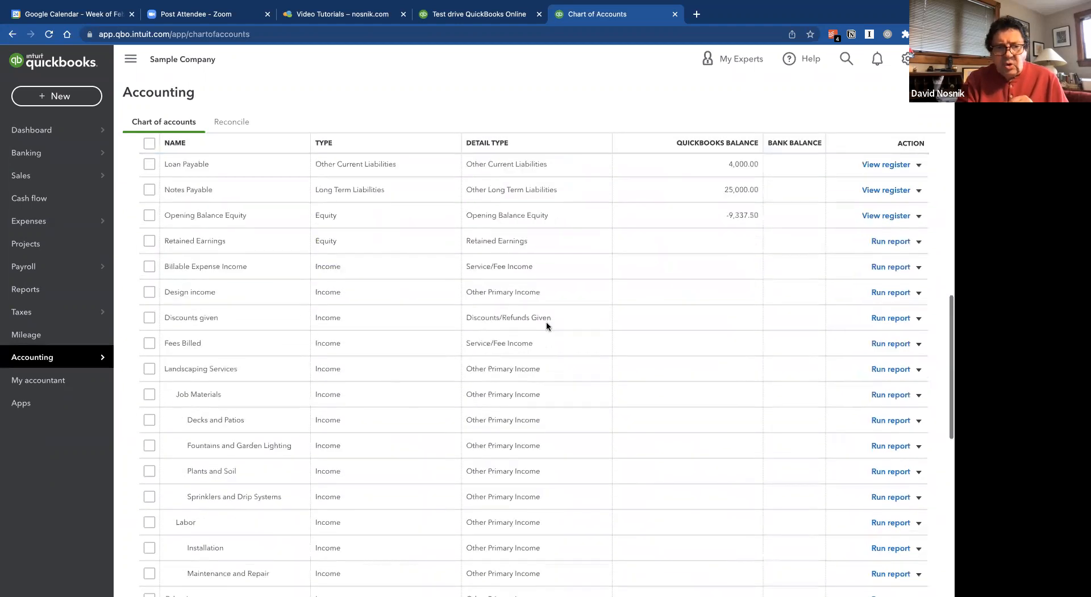
Step: Return from the Chart of Accounts to the bank transactions and look over the additional account linking options
scroll(547, 326, "up", 5)
scroll(547, 325, "up", 4)
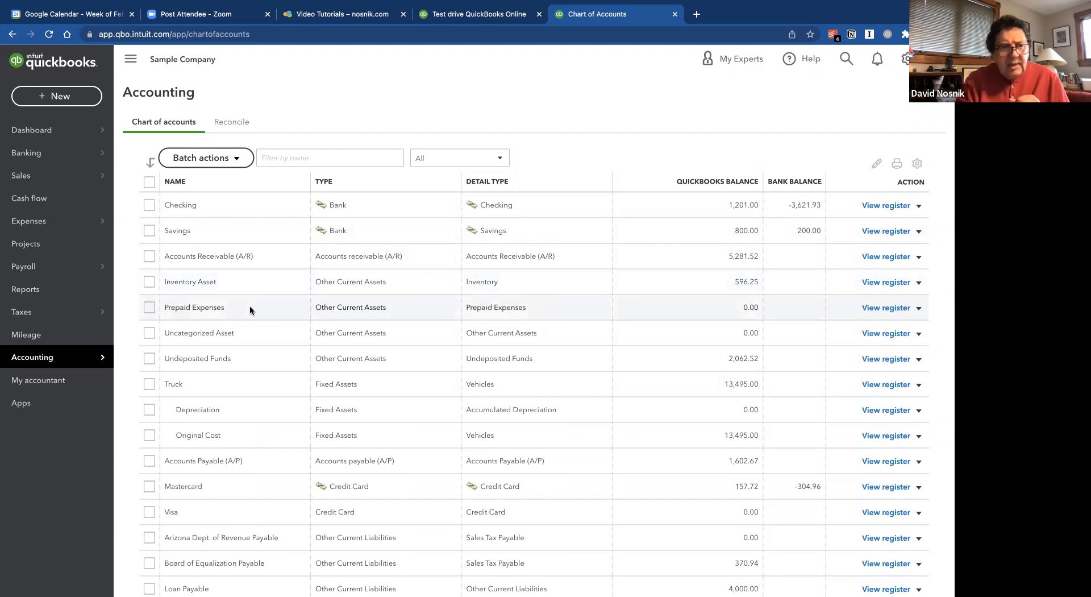
left_click(47, 160)
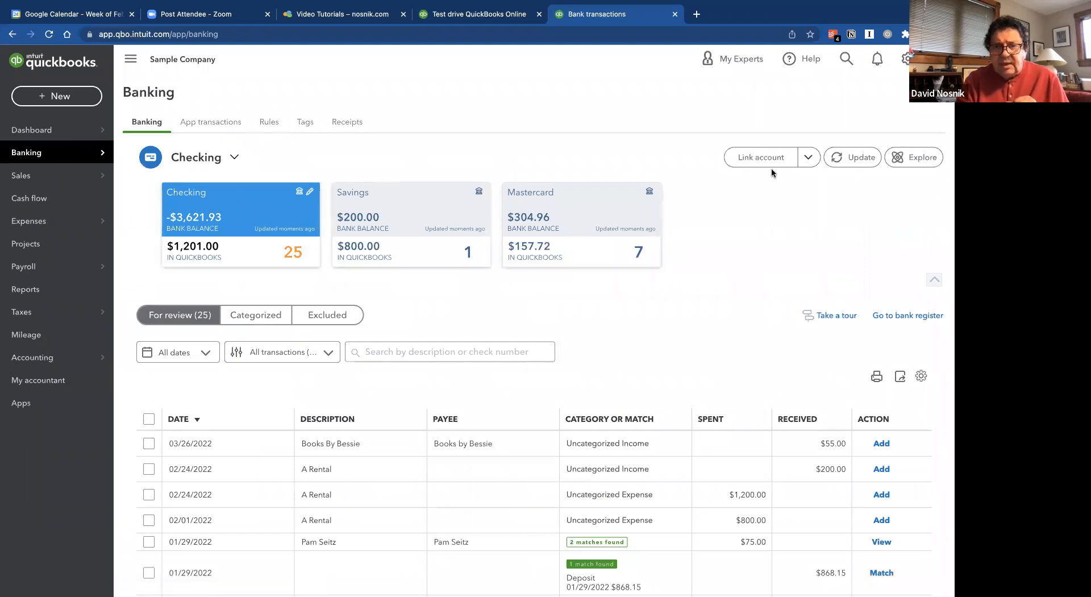
left_click(813, 159)
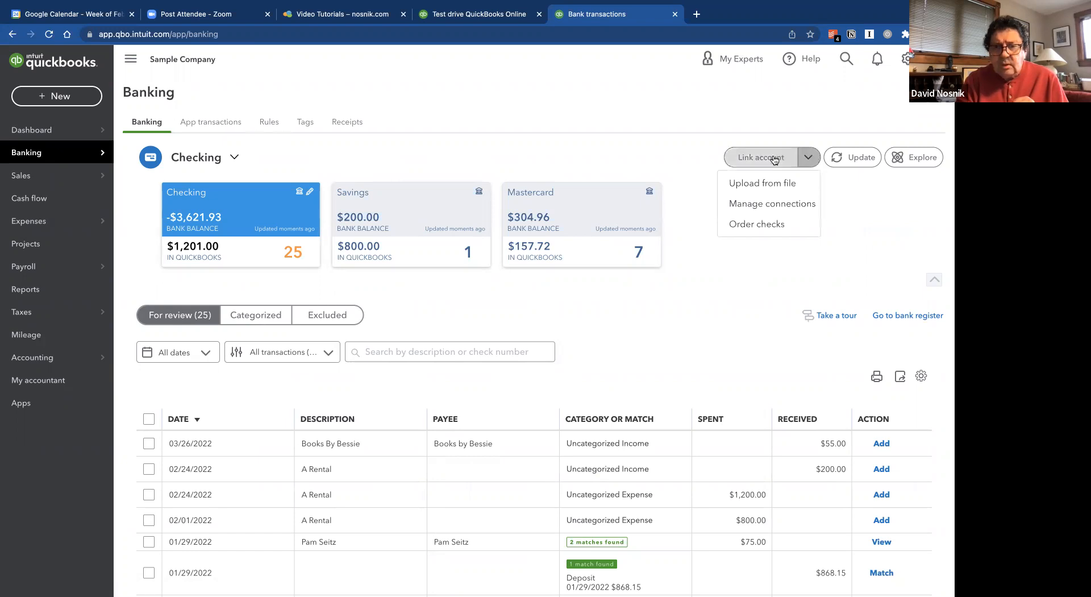
left_click(707, 161)
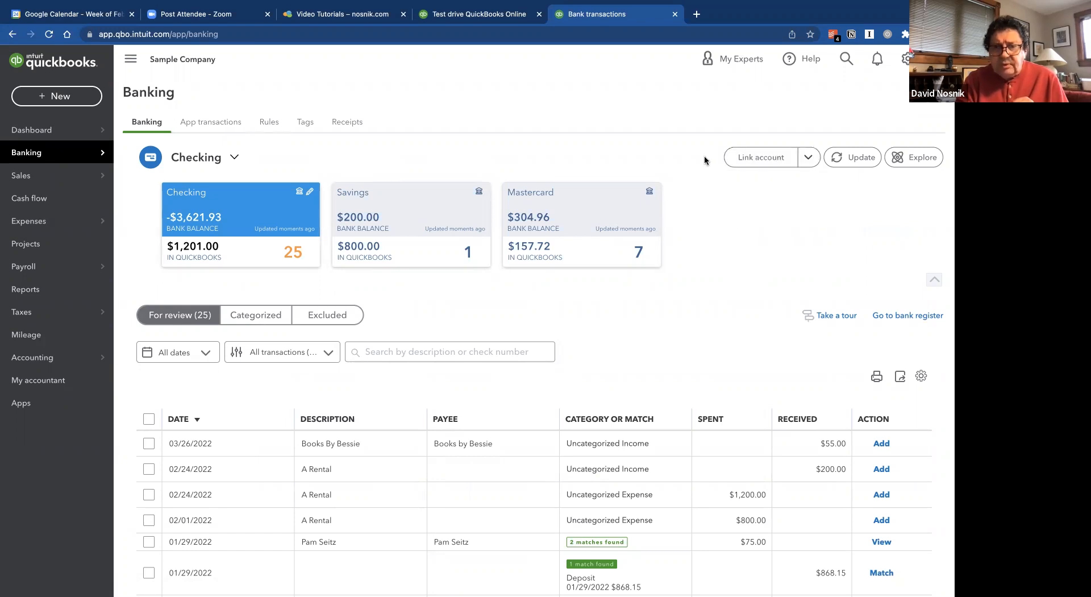
Step: Look up Bank of America among the banks available for linking, and leave the connection page without linking an account
left_click(768, 162)
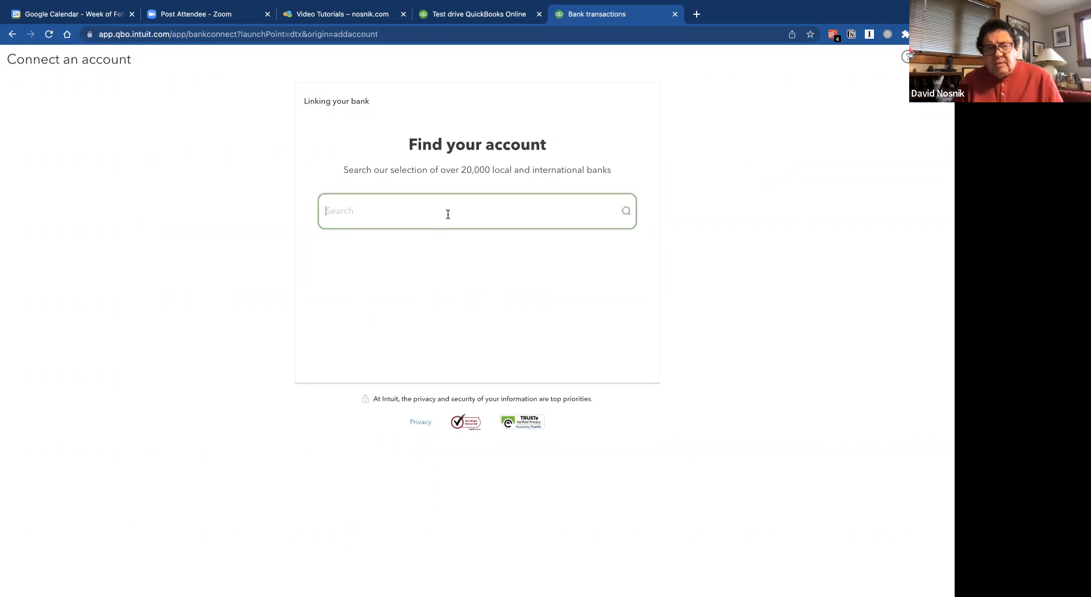
type("B")
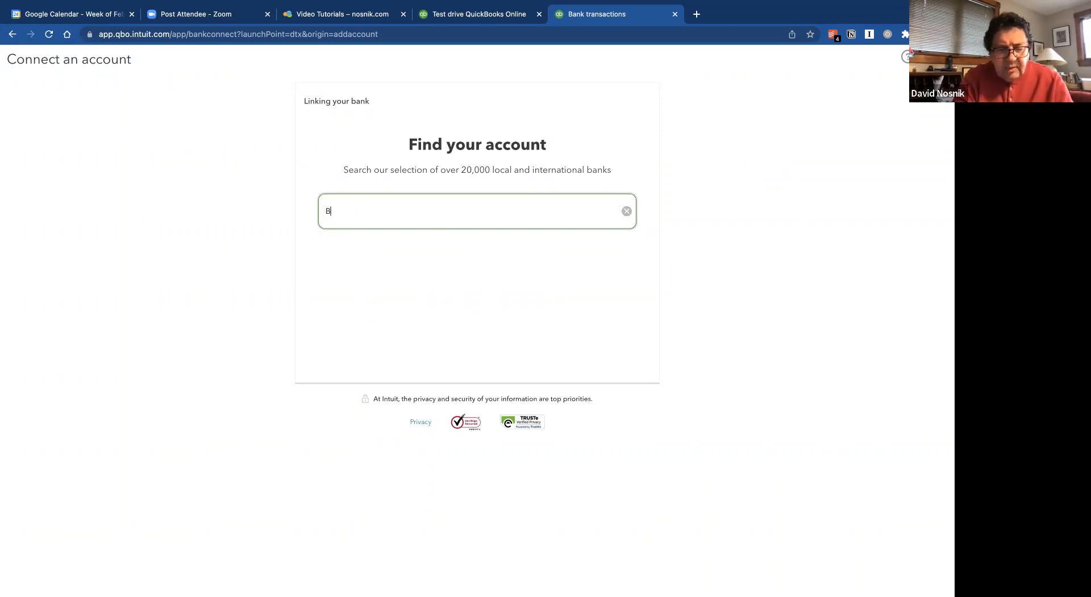
type("ank of")
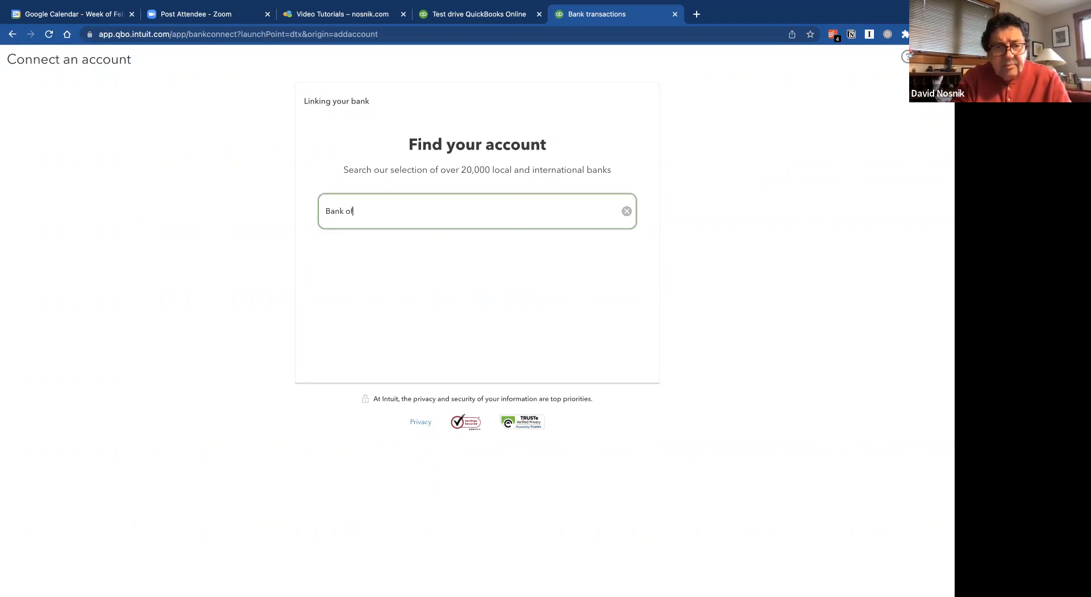
type(" America")
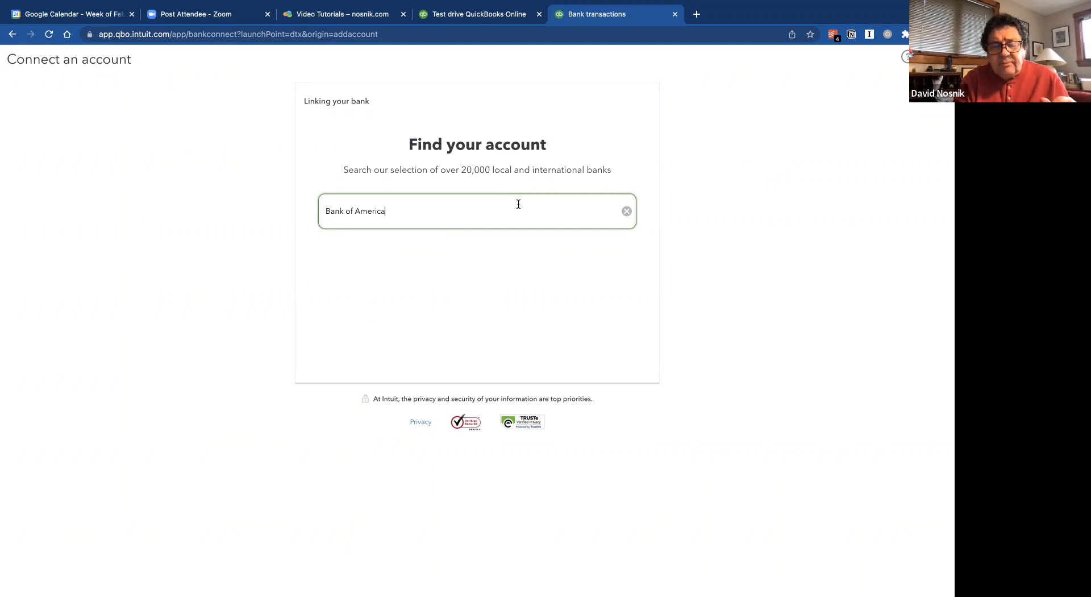
key("Return")
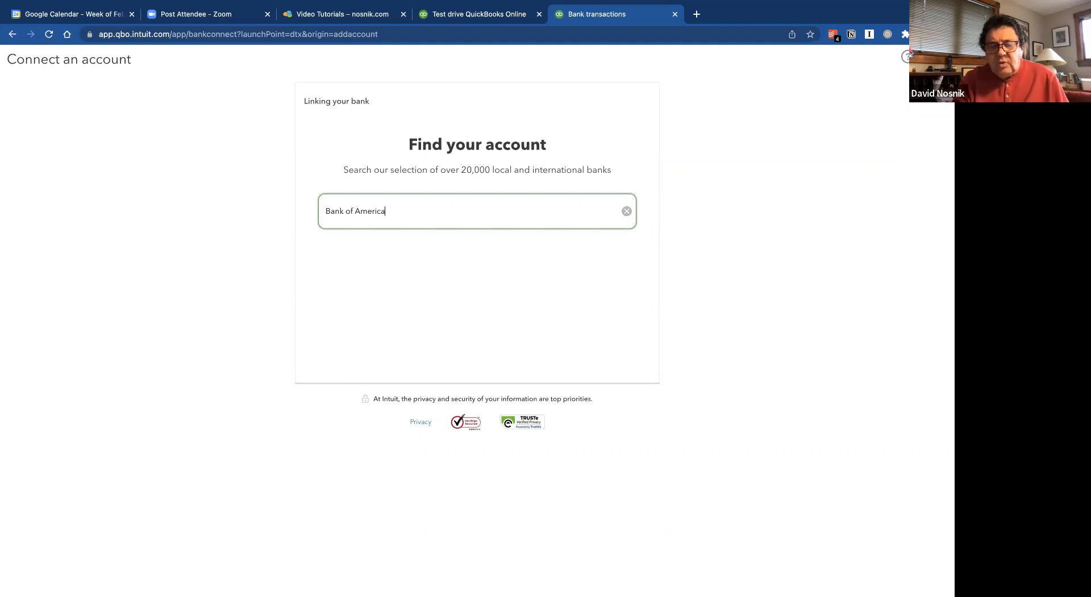
left_click(628, 211)
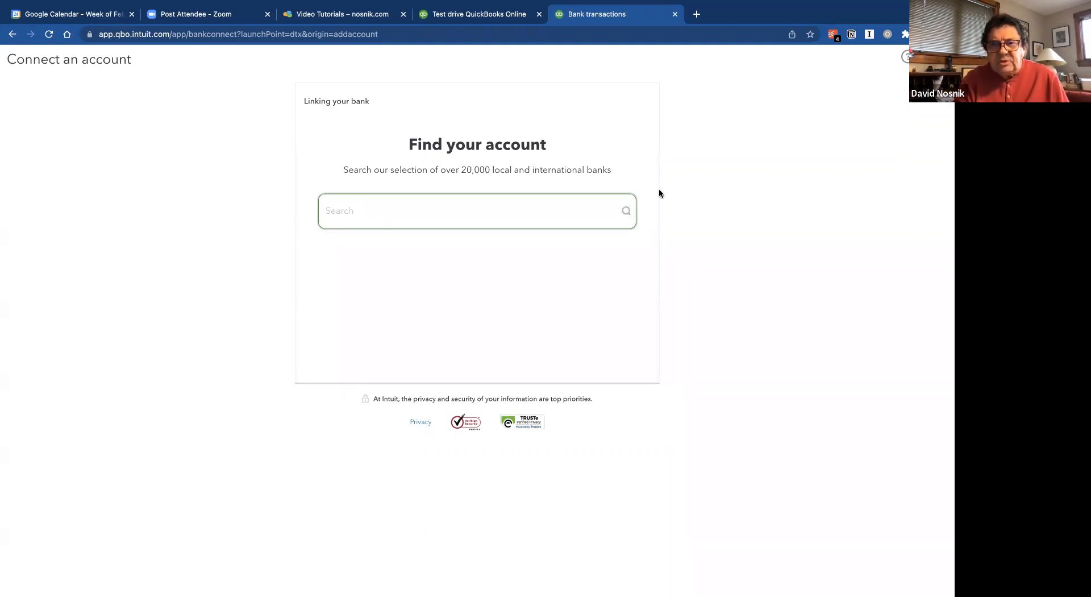
left_click(936, 56)
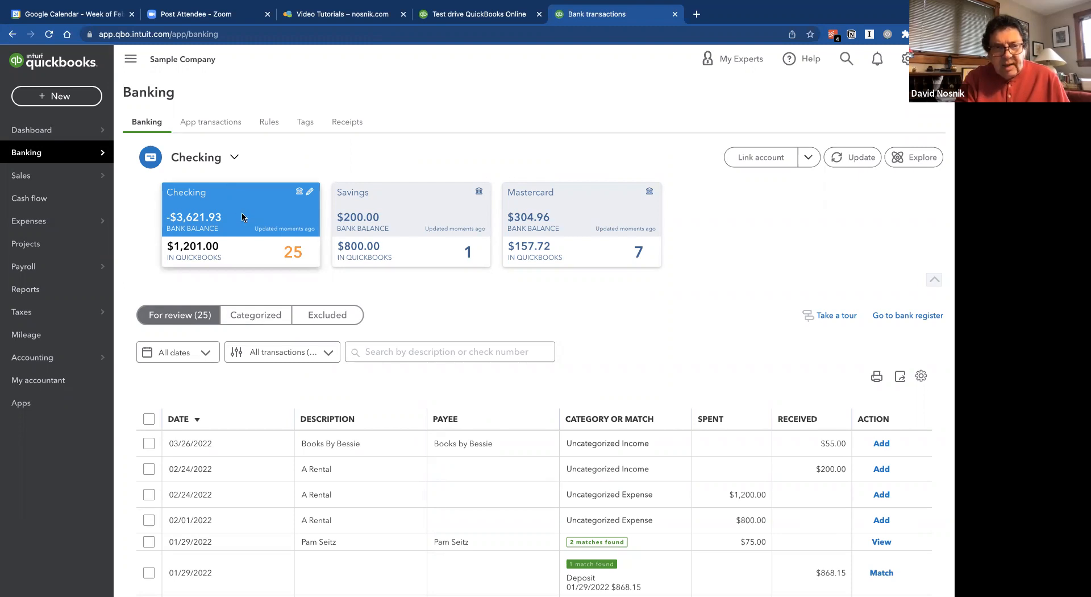
Step: Check the Checking account's edit options and look through all of its transactions waiting for review
left_click(310, 194)
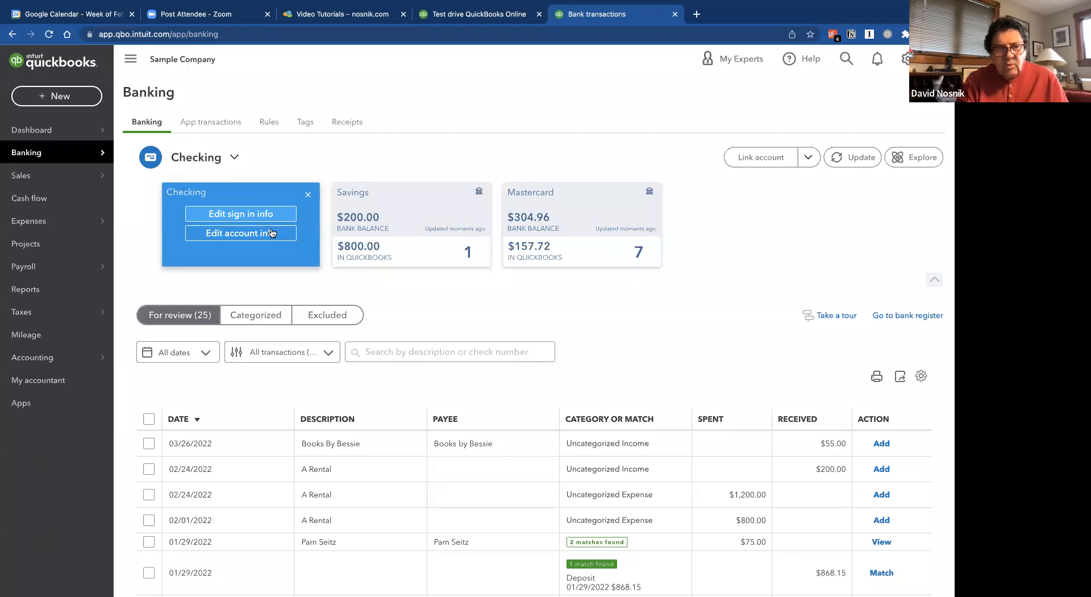
left_click(307, 195)
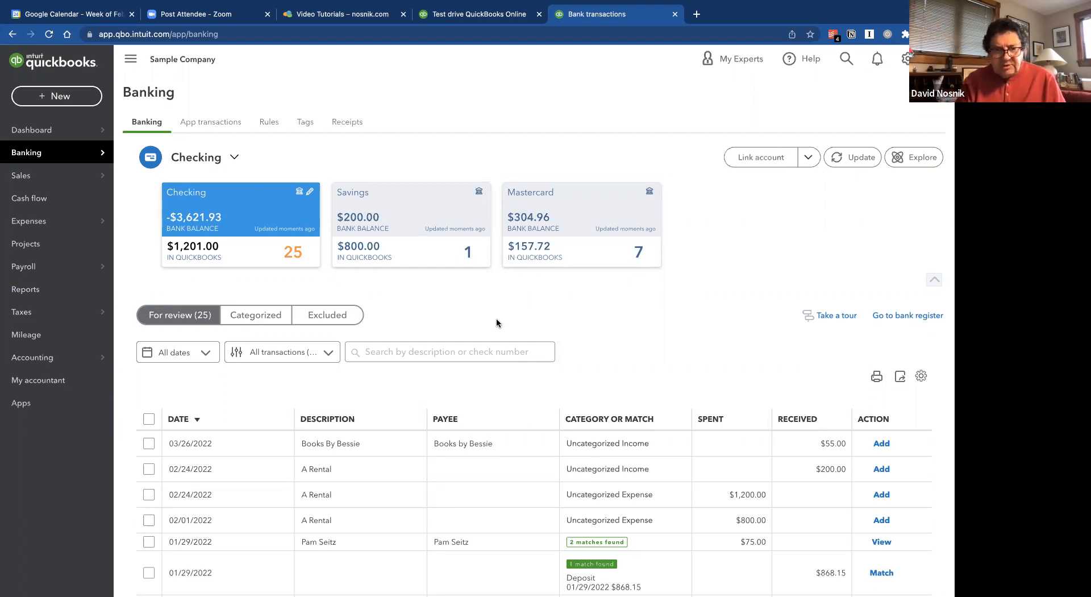
scroll(496, 323, "down", 5)
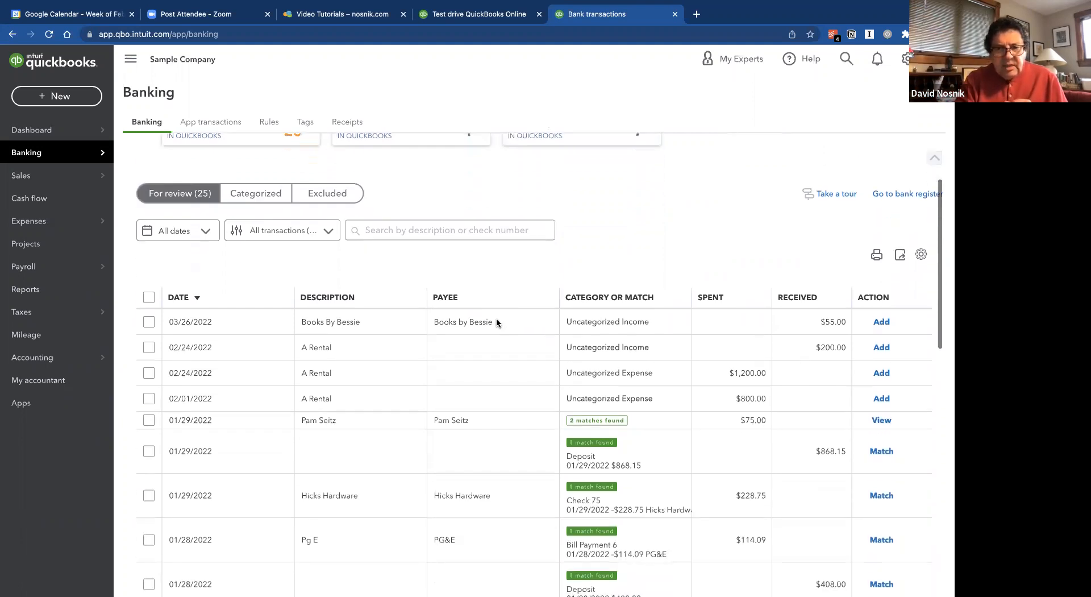
scroll(498, 324, "down", 8)
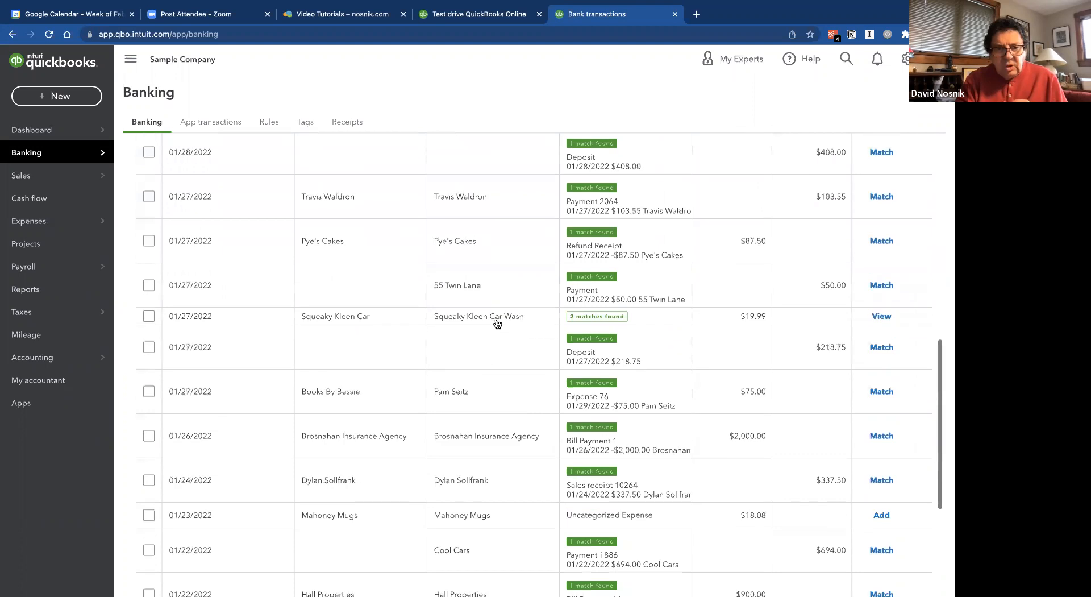
scroll(498, 324, "up", 12)
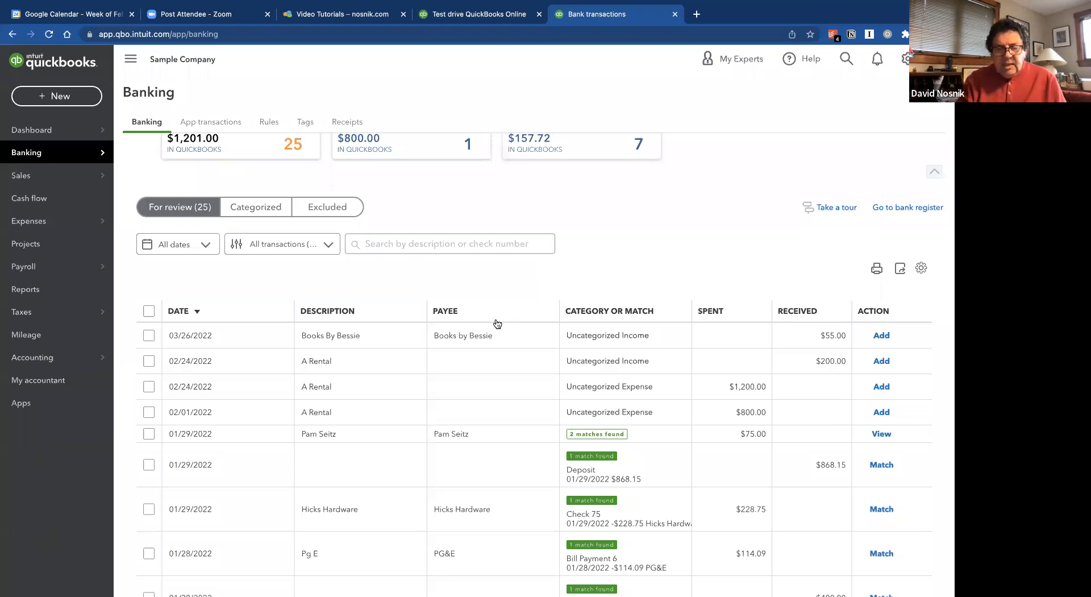
scroll(497, 323, "down", 10)
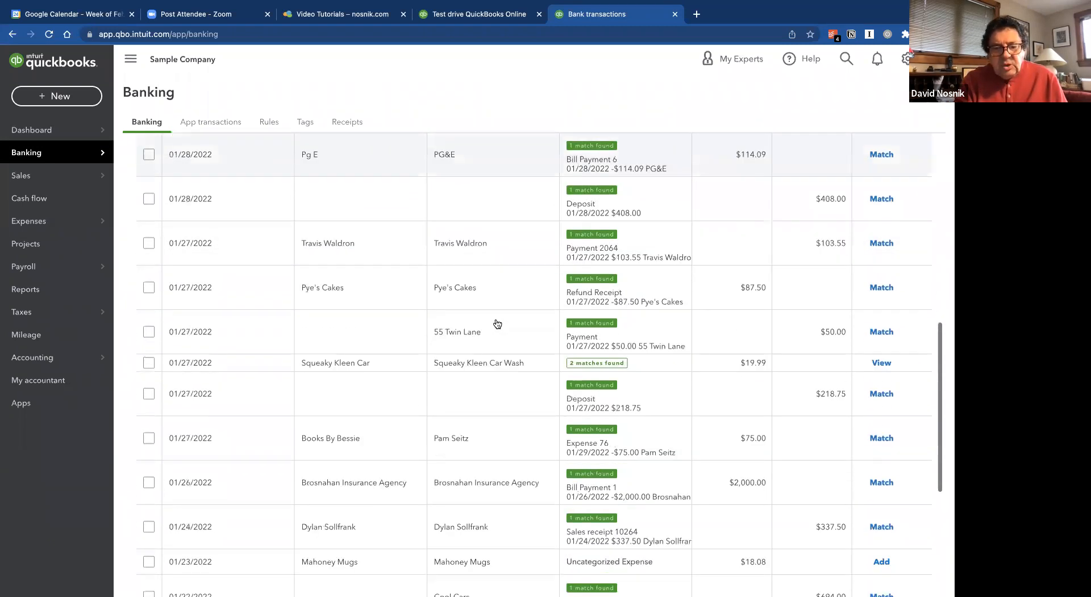
scroll(497, 323, "down", 1)
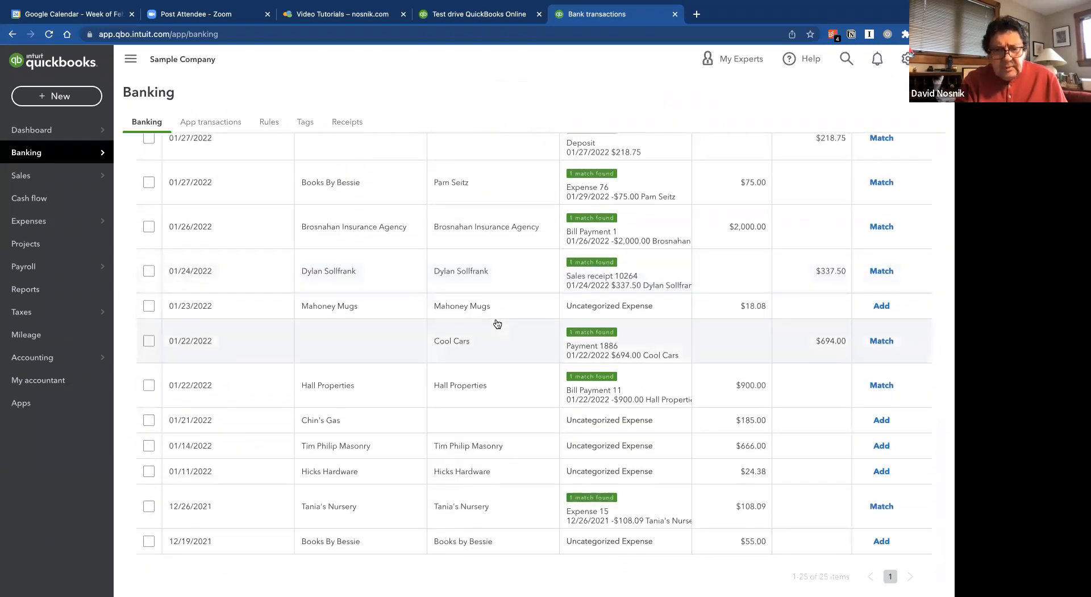
scroll(497, 324, "up", 10)
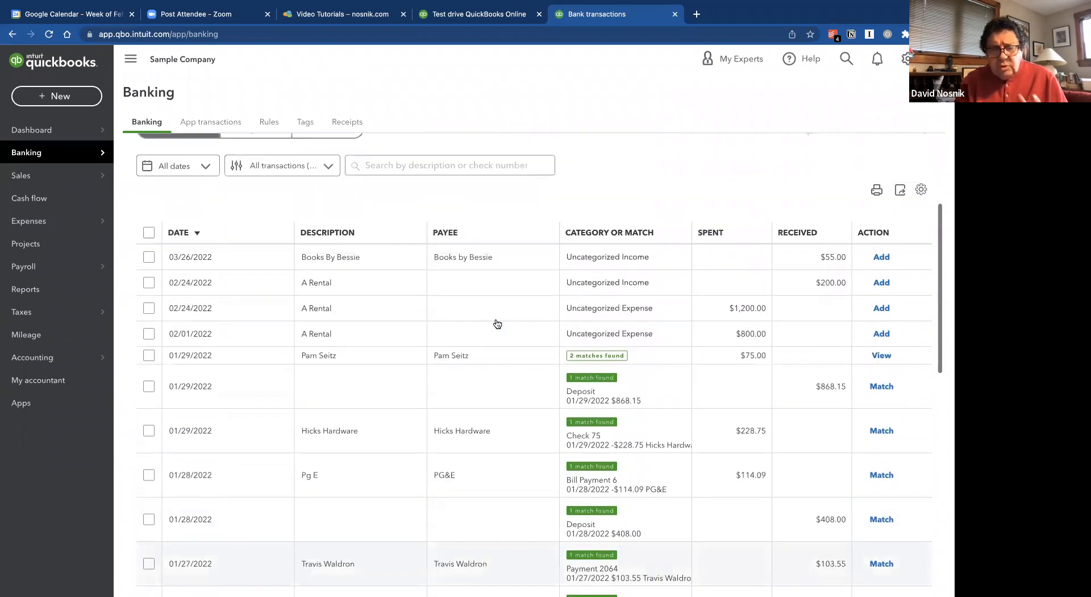
scroll(497, 324, "up", 2)
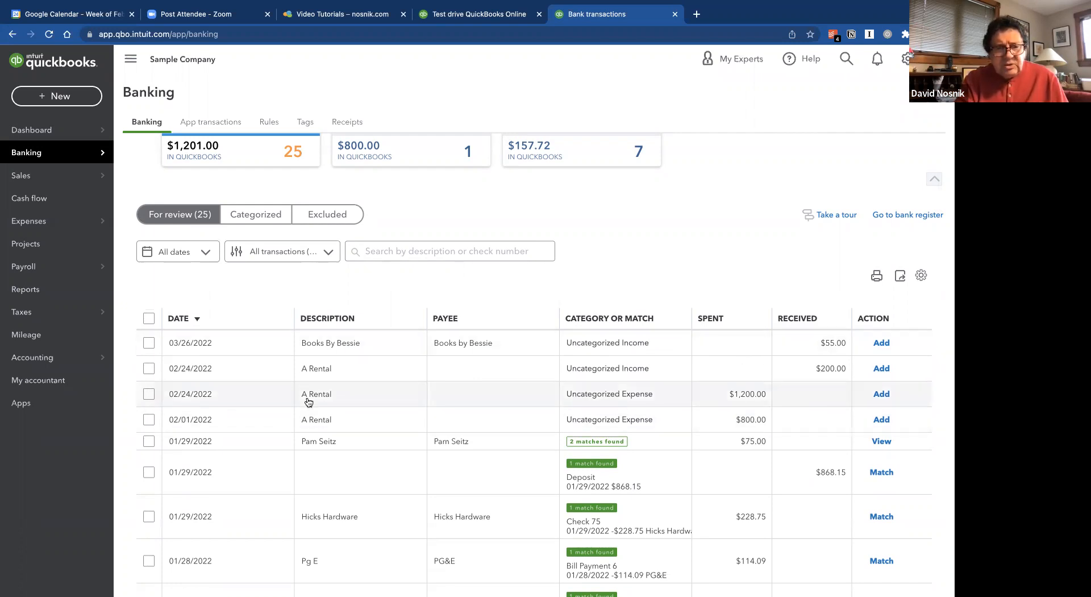
Step: Expand the 03/26/2022 Books by Bessie transaction and examine its categorization fields and options
left_click(258, 348)
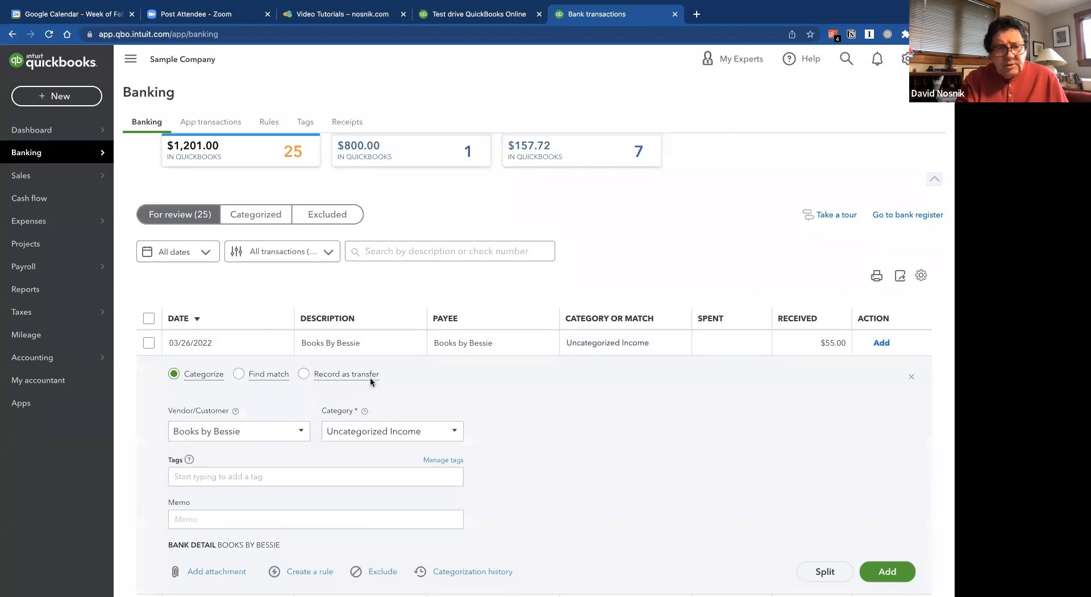
left_click(254, 348)
left_click(254, 348)
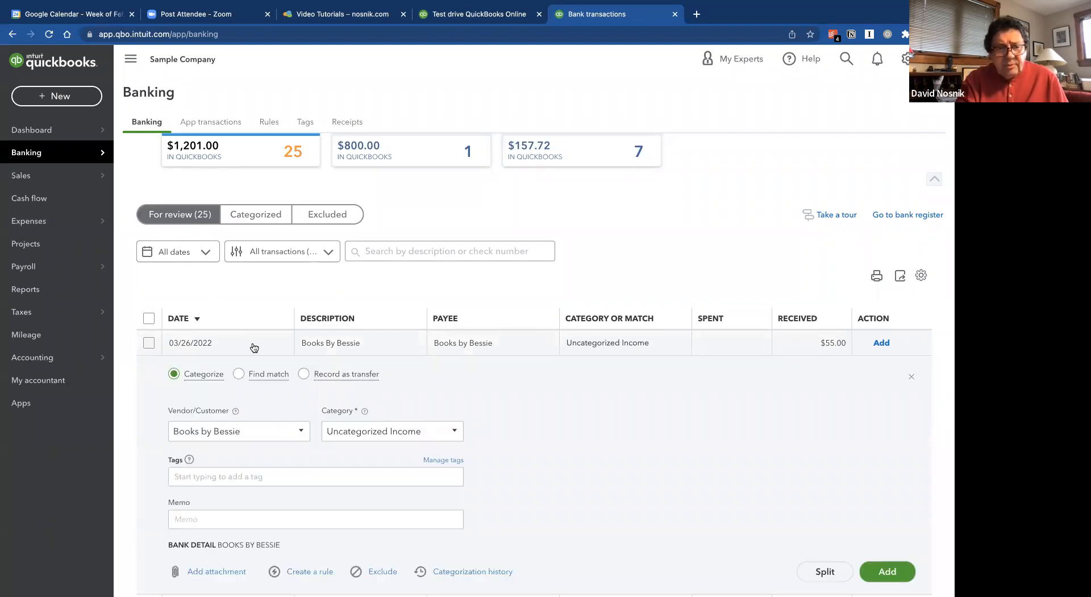
scroll(578, 388, "down", 1)
scroll(579, 389, "down", 1)
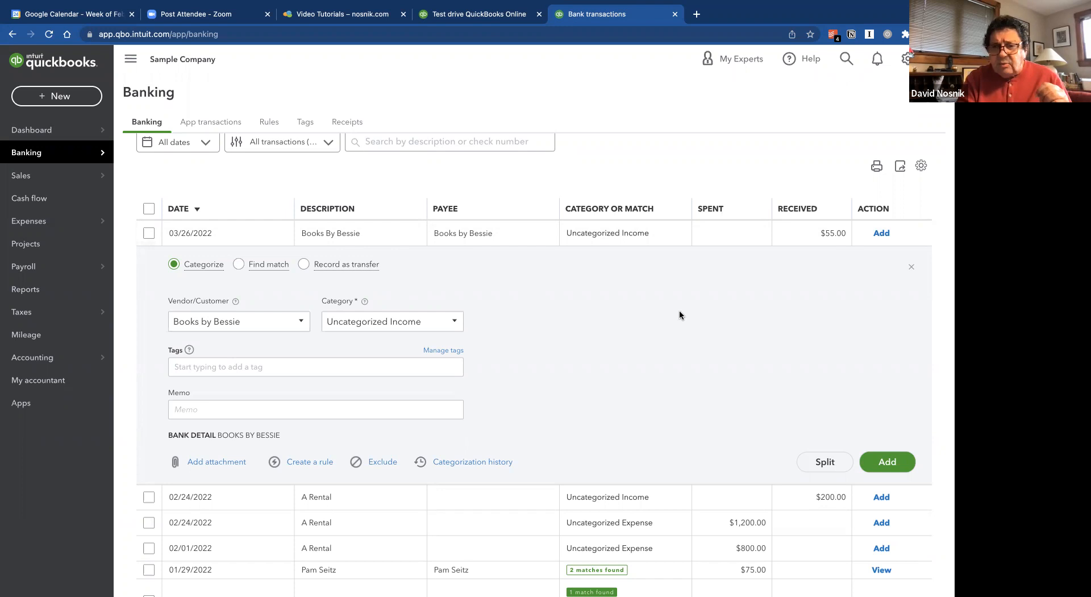
Step: Collapse and reopen the Books by Bessie transaction's details, and open its list of categories
left_click(640, 237)
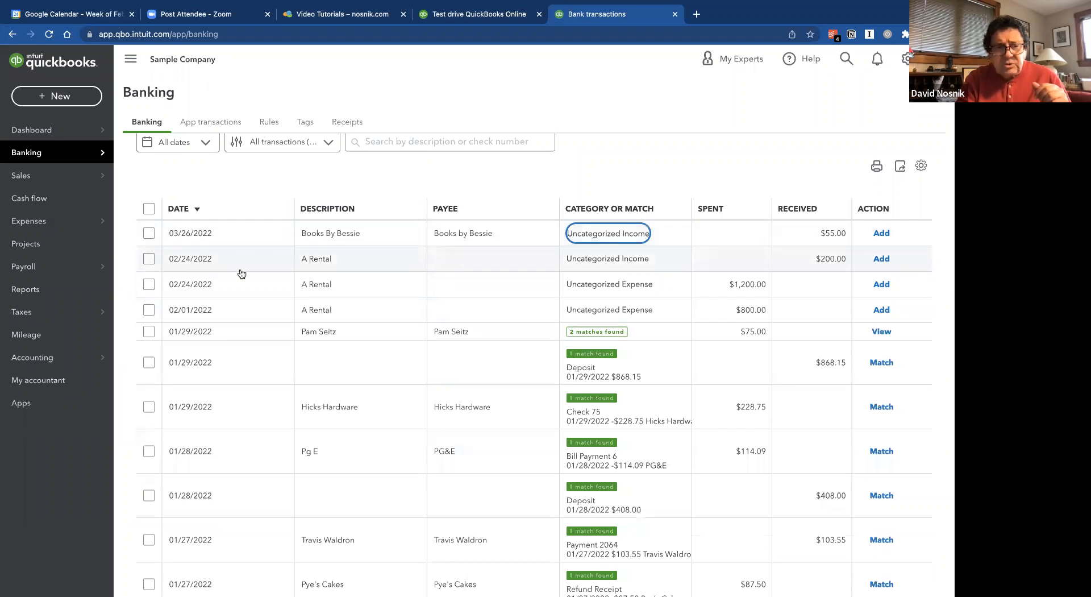
left_click(263, 238)
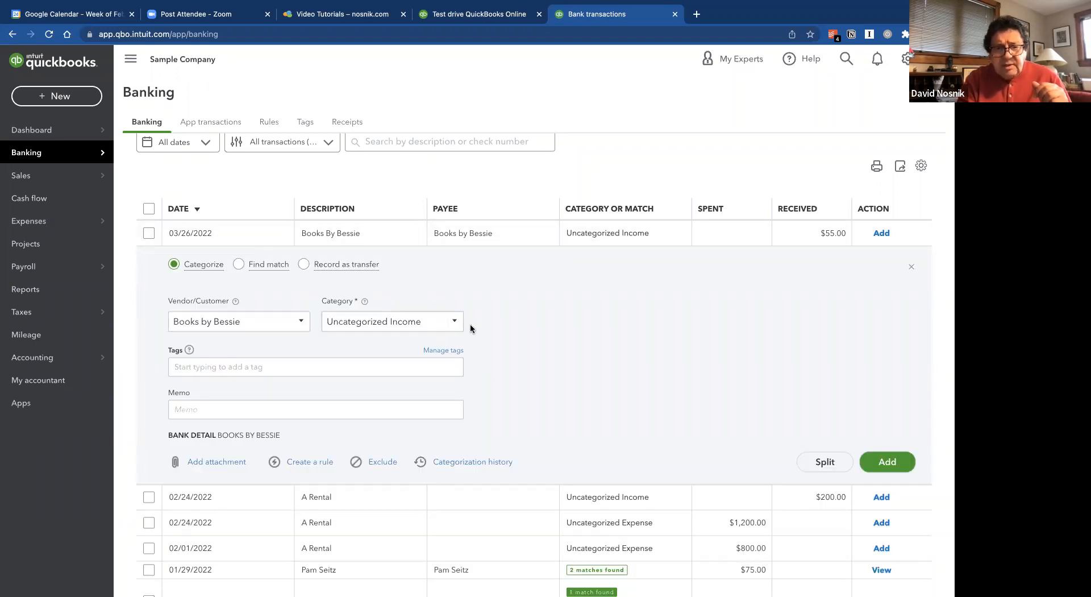
left_click(456, 323)
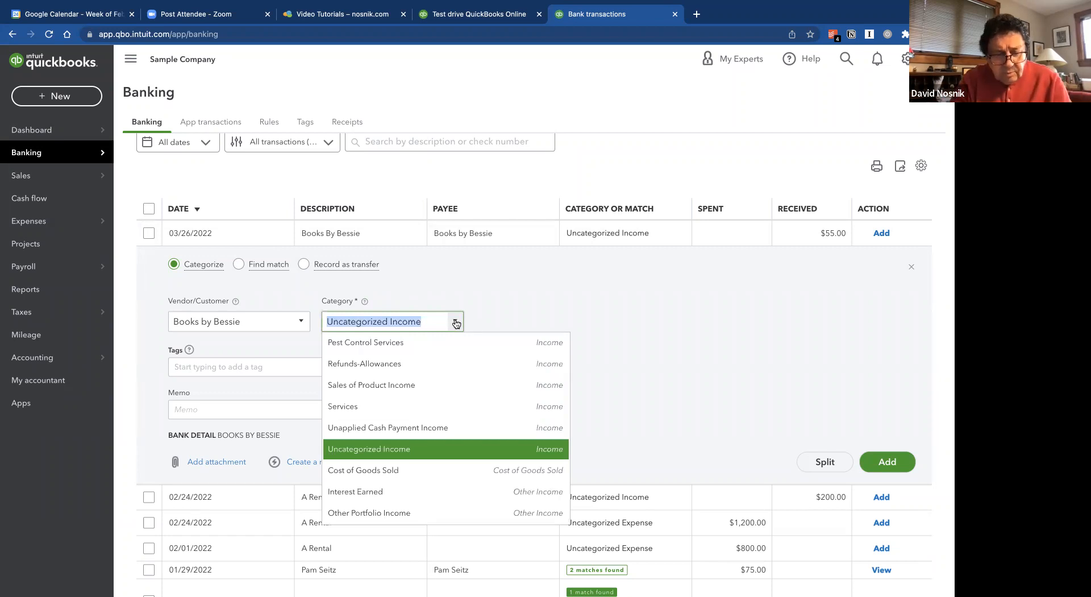
type("Acc")
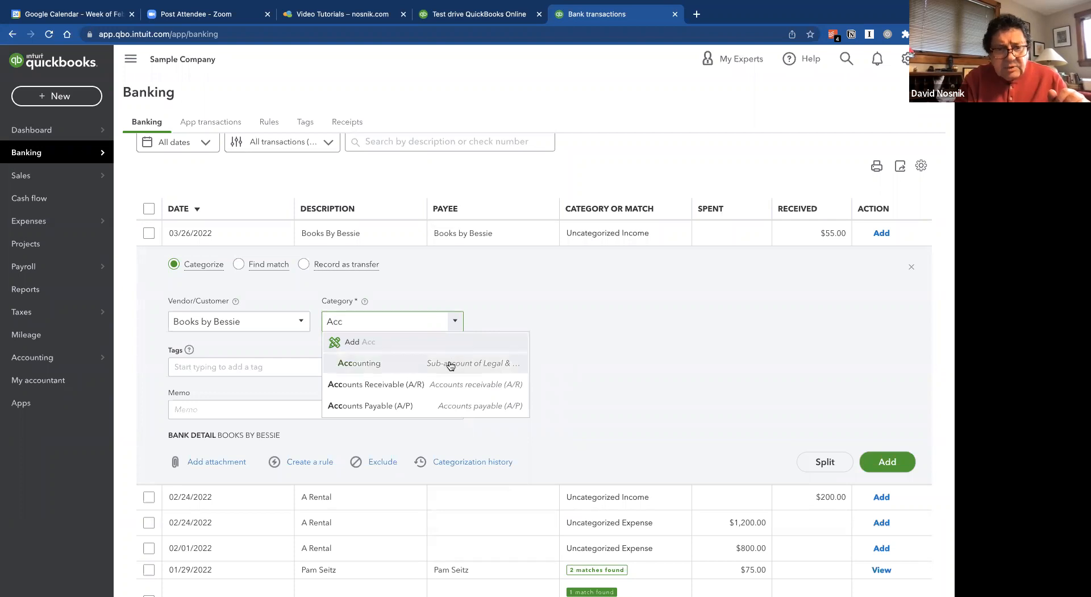
key("BackSpace")
key("BackSpace")
key("BackSpace")
Step: Set the Books by Bessie transaction's category to Legal & Professional Fees:Bookkeeper and check the full category name
type("b")
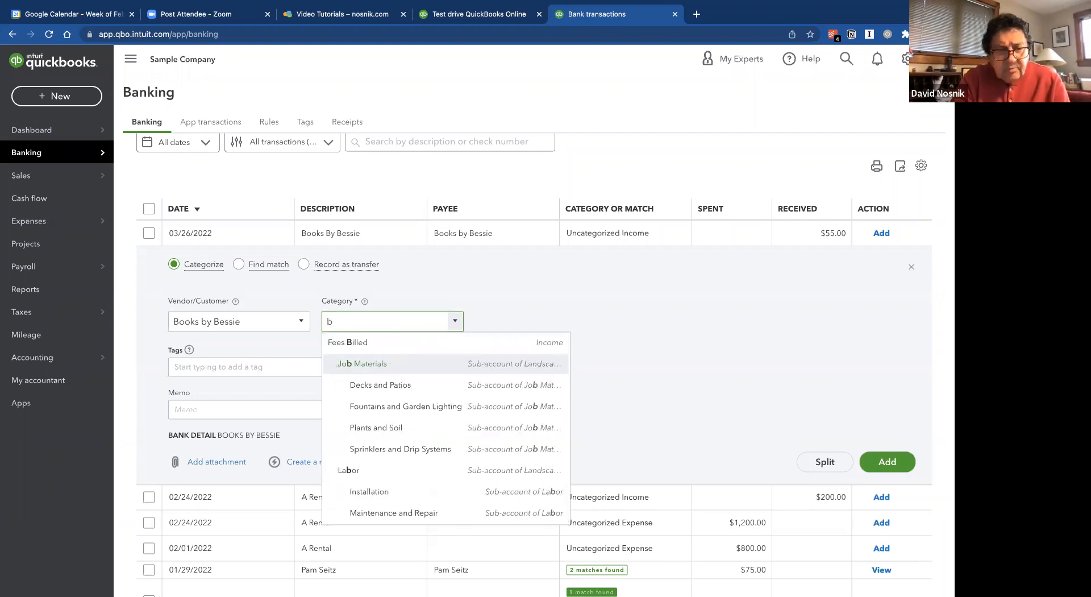
type("oo")
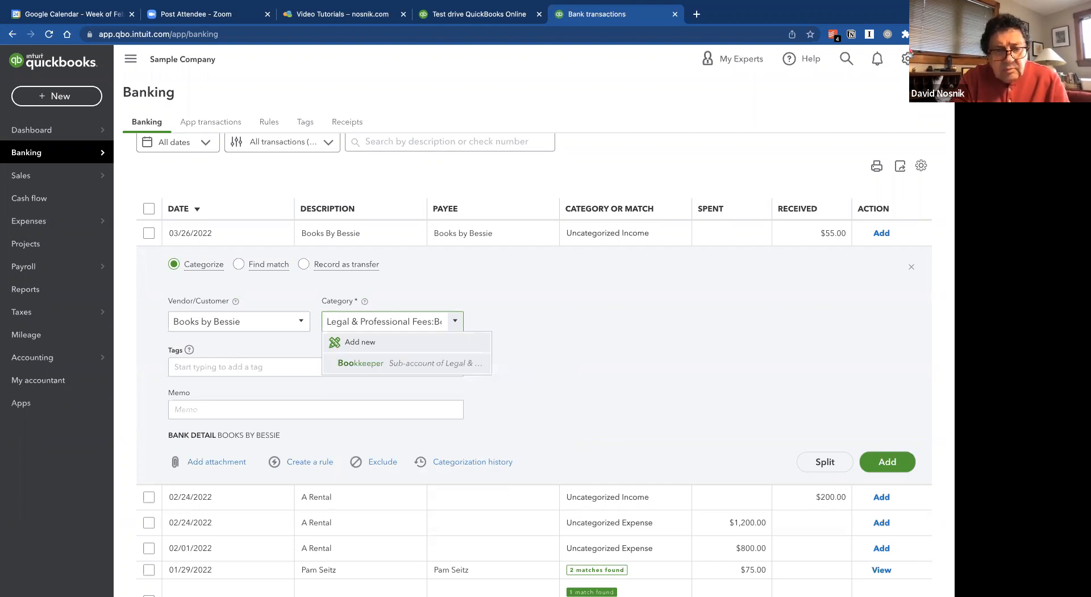
left_click(455, 325)
left_click(431, 321)
key("Right")
key("Right")
key("Right")
key("Right")
key("Right")
key("Right")
key("Right")
key("Right")
key("Right")
key("Right")
key("Right")
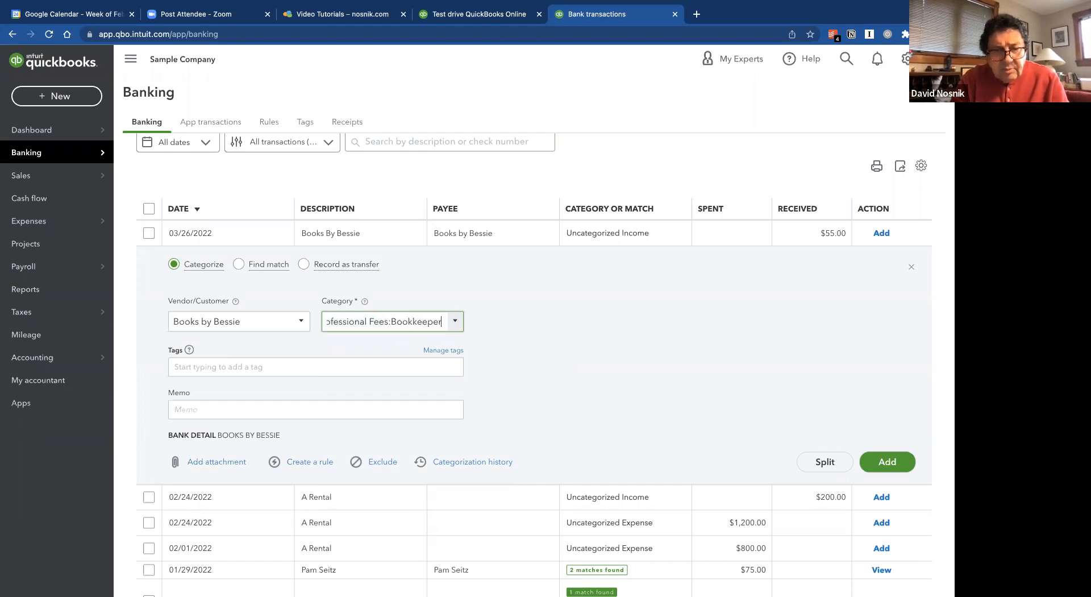
left_click(489, 339)
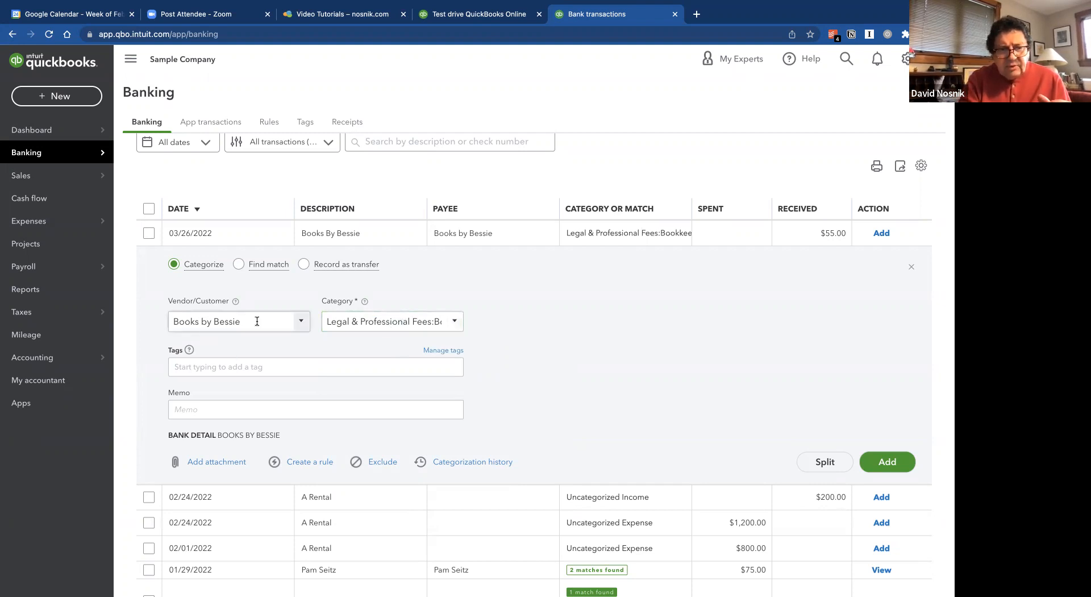
Step: Enter the memo "This is the first monthly next month it goes down to $40" on the Books by Bessie transaction
left_click(275, 409)
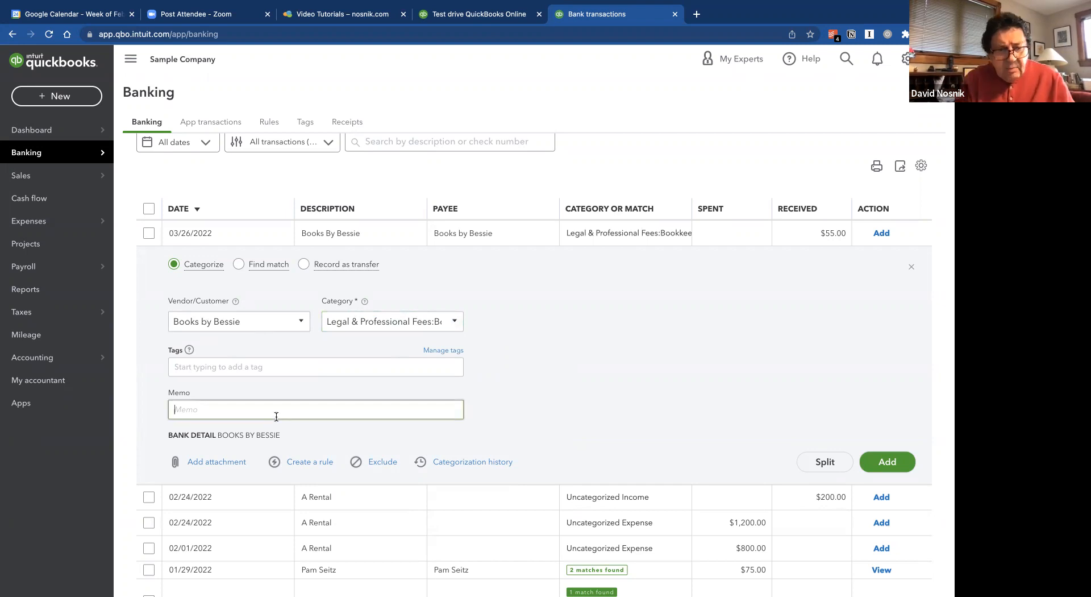
type("This")
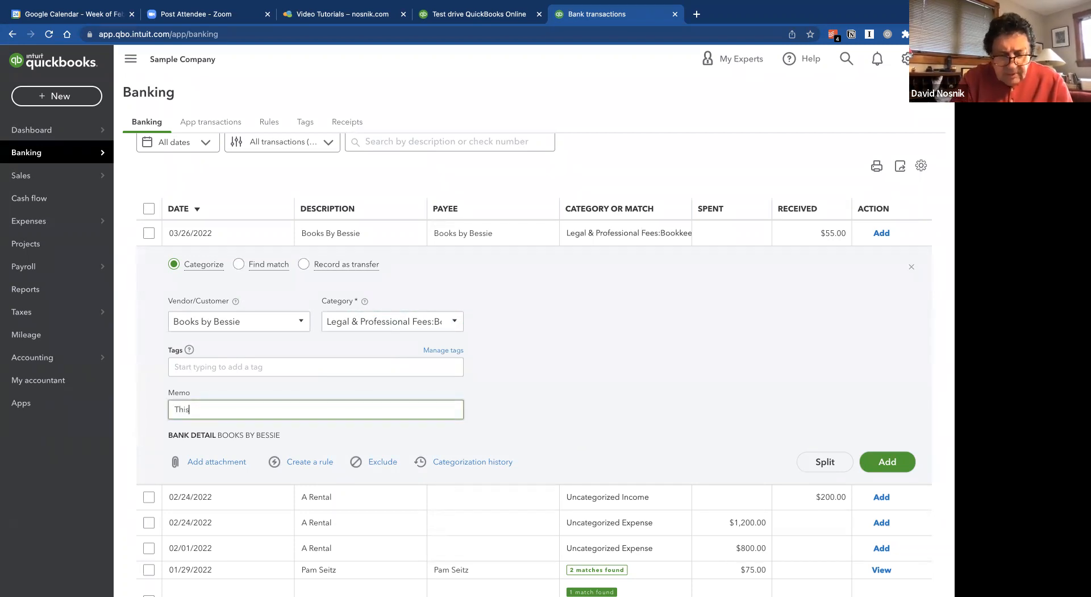
type(" is the f")
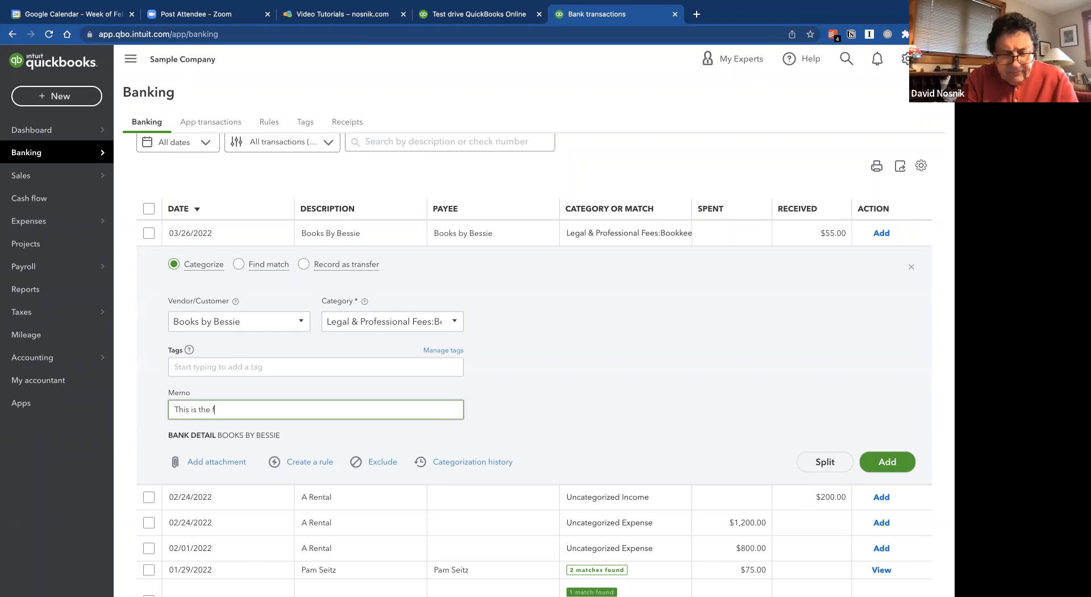
type("irst monthly")
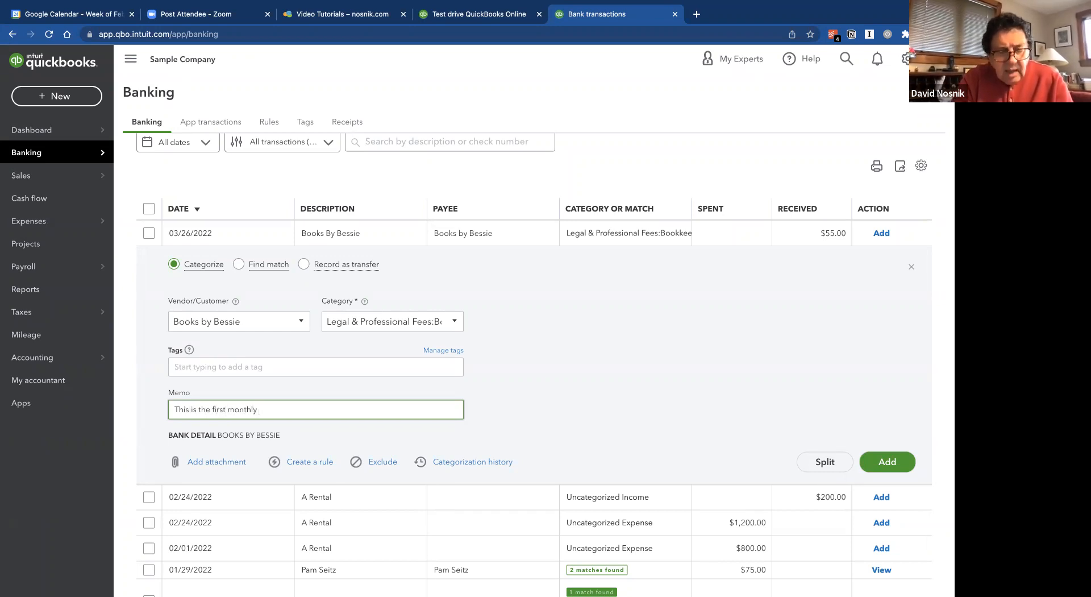
type(" next m")
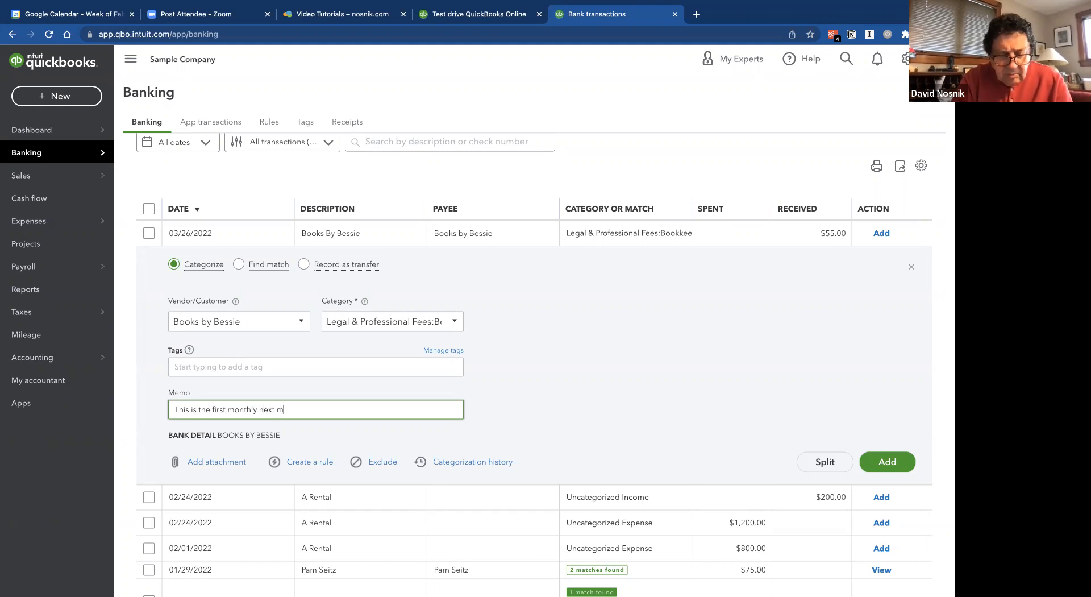
type("onth it go")
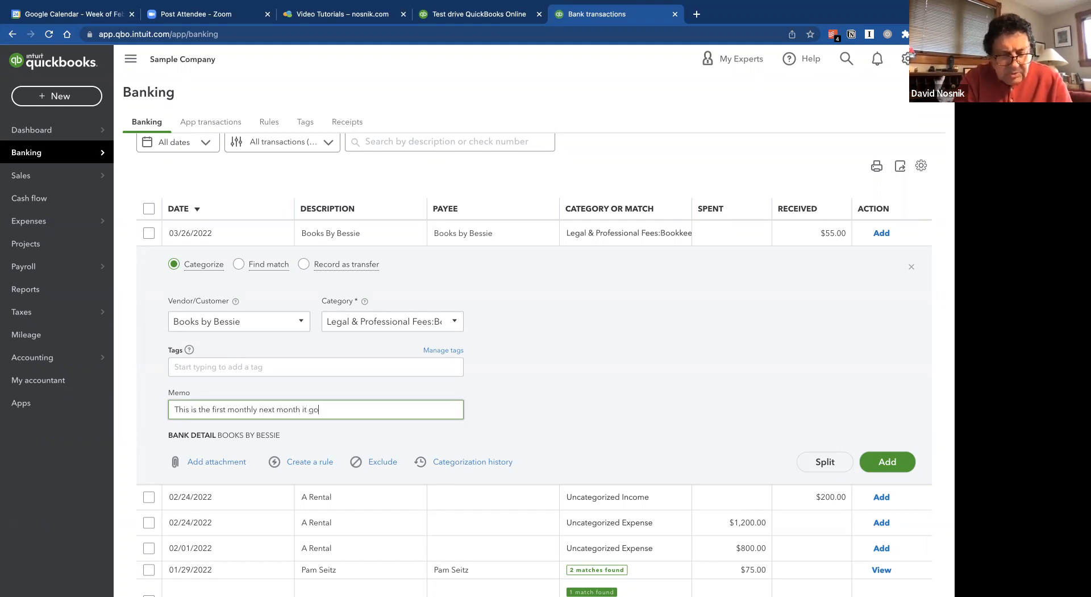
type("es down to 4")
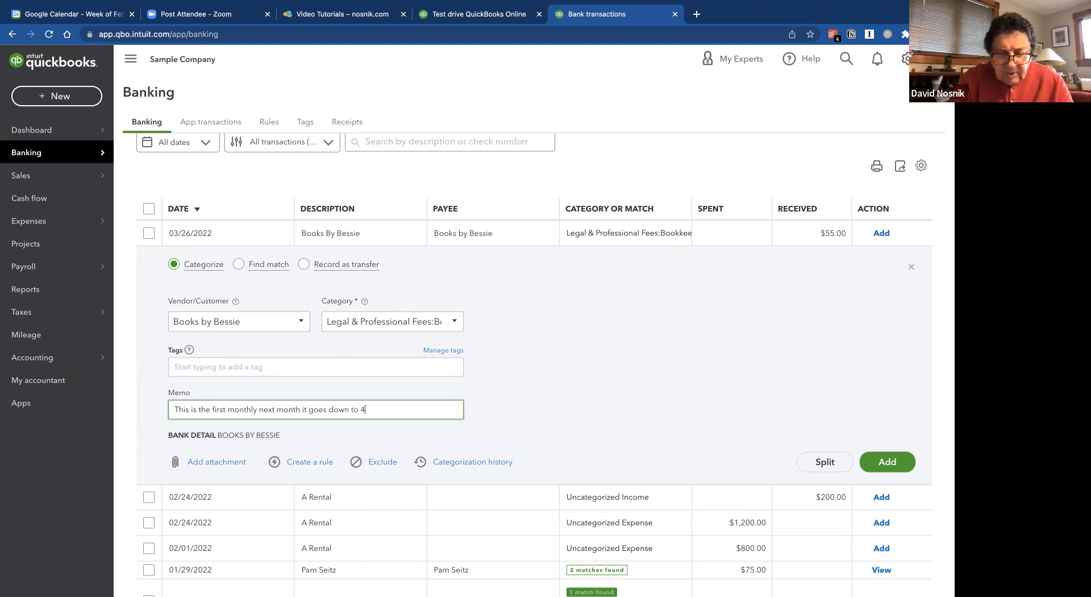
key("BackSpace")
type("$40")
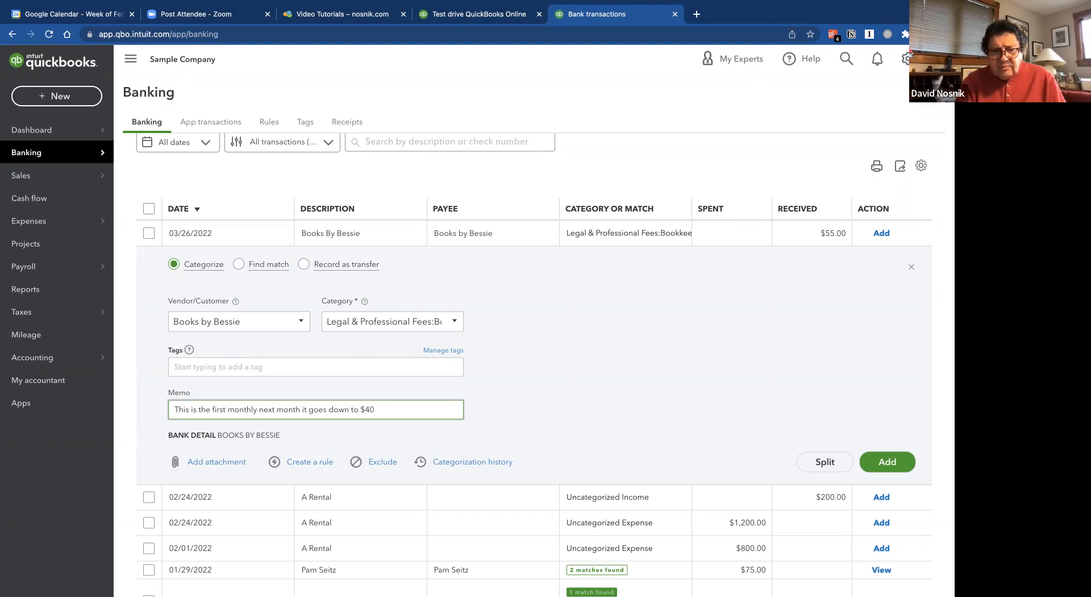
Step: Look at the file picker for attachments without choosing a file, and add the categorized Books by Bessie transaction to the books
left_click(216, 465)
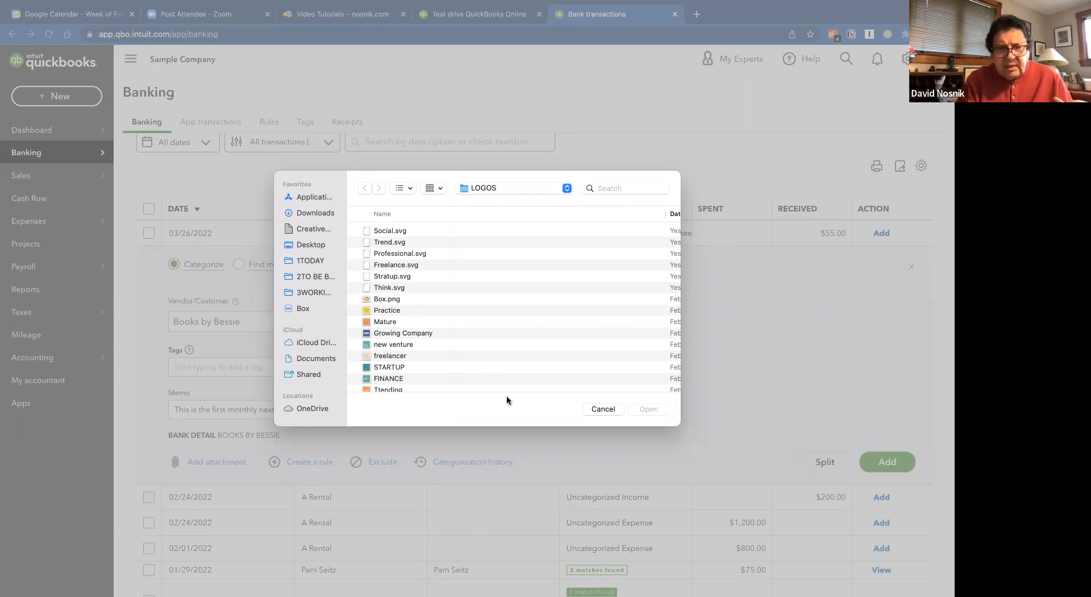
left_click(604, 408)
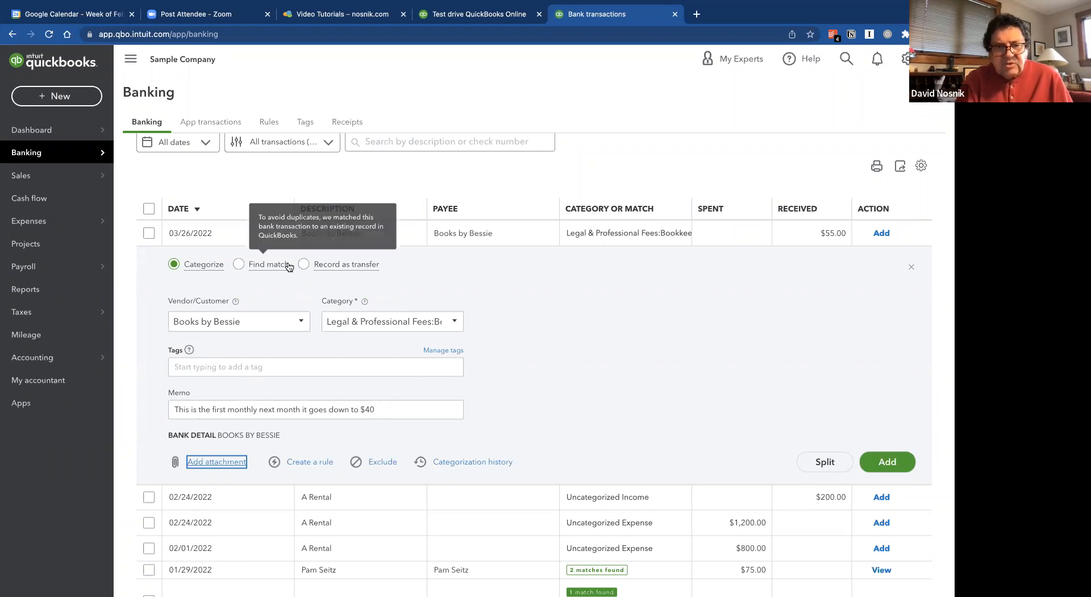
left_click(894, 465)
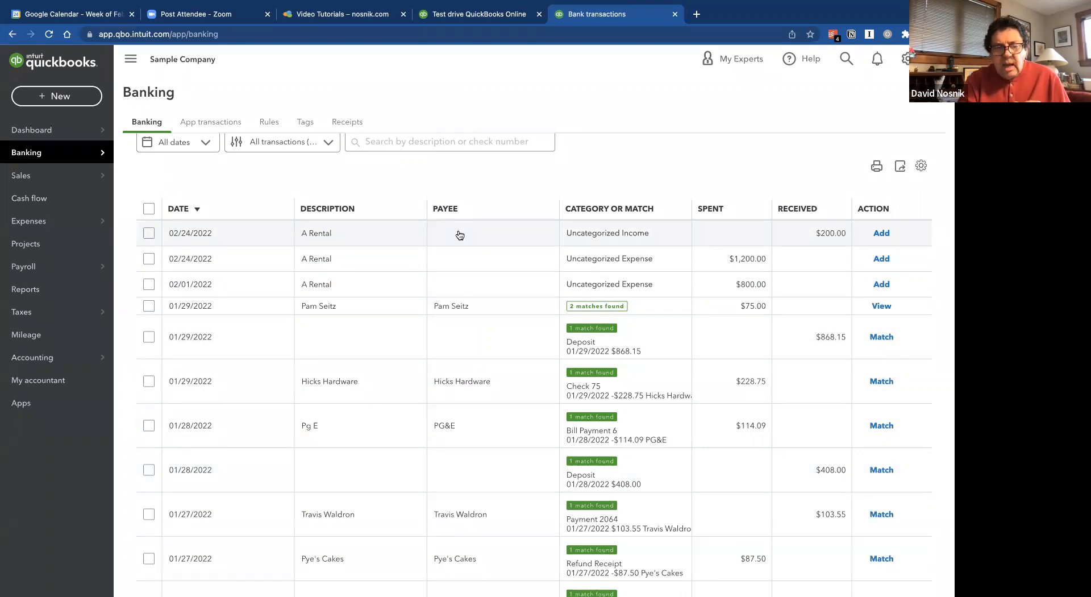
Step: Expand the 02/24/2022 A Rental $1,200.00 expense and set its category to Equipment Rental, the main Expenses account
left_click(386, 254)
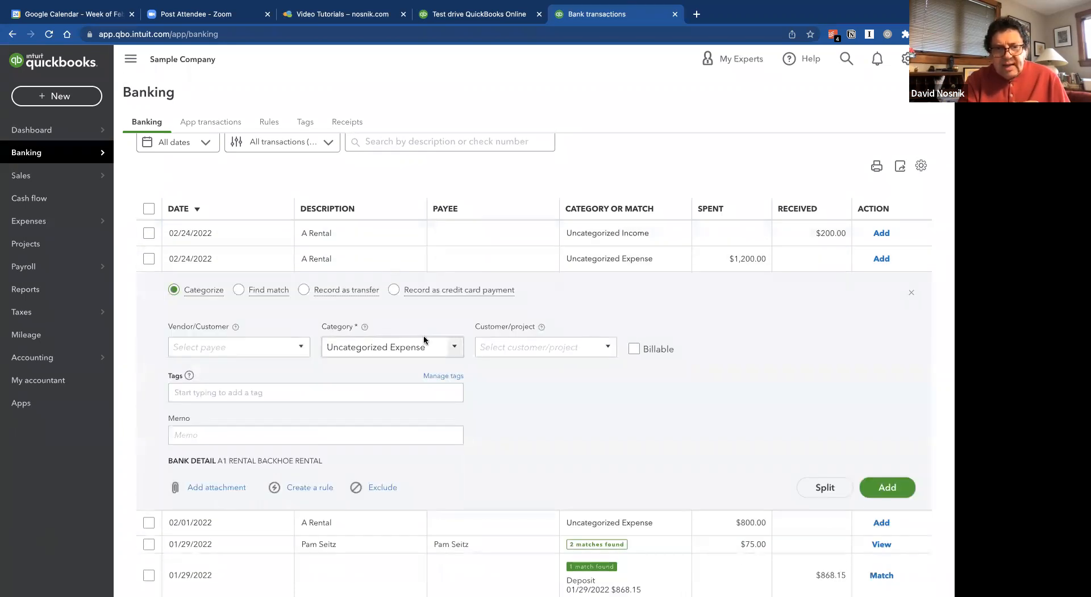
left_click(454, 348)
left_click(454, 347)
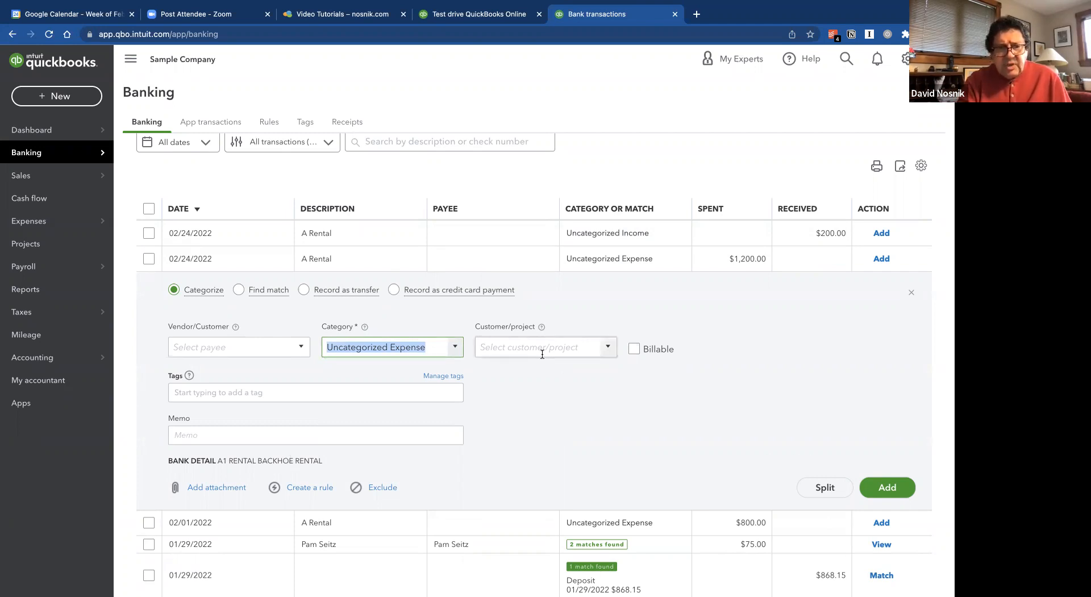
type("Rent")
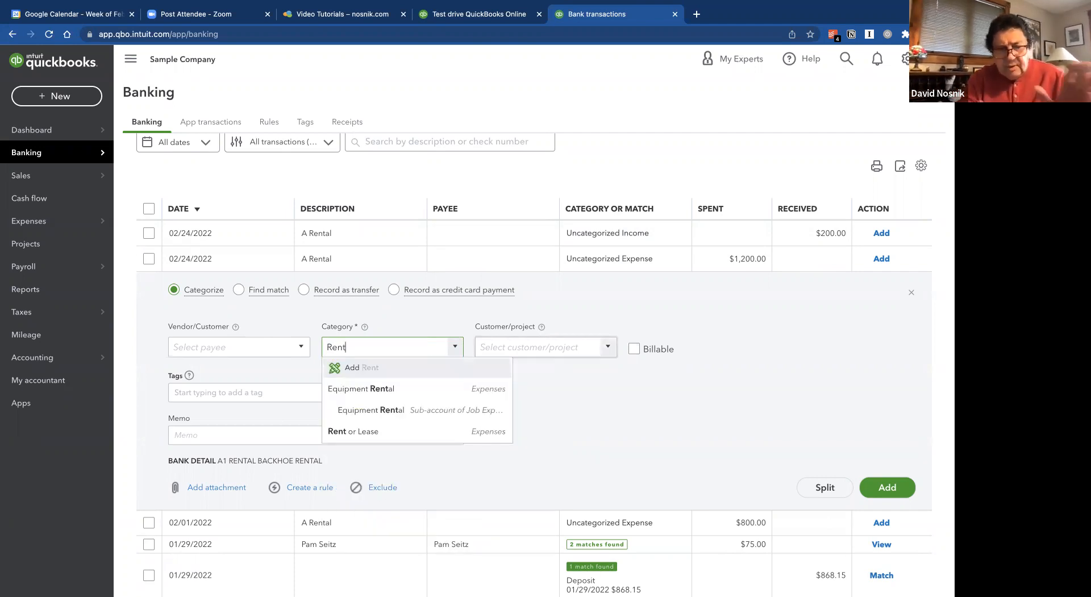
left_click(479, 393)
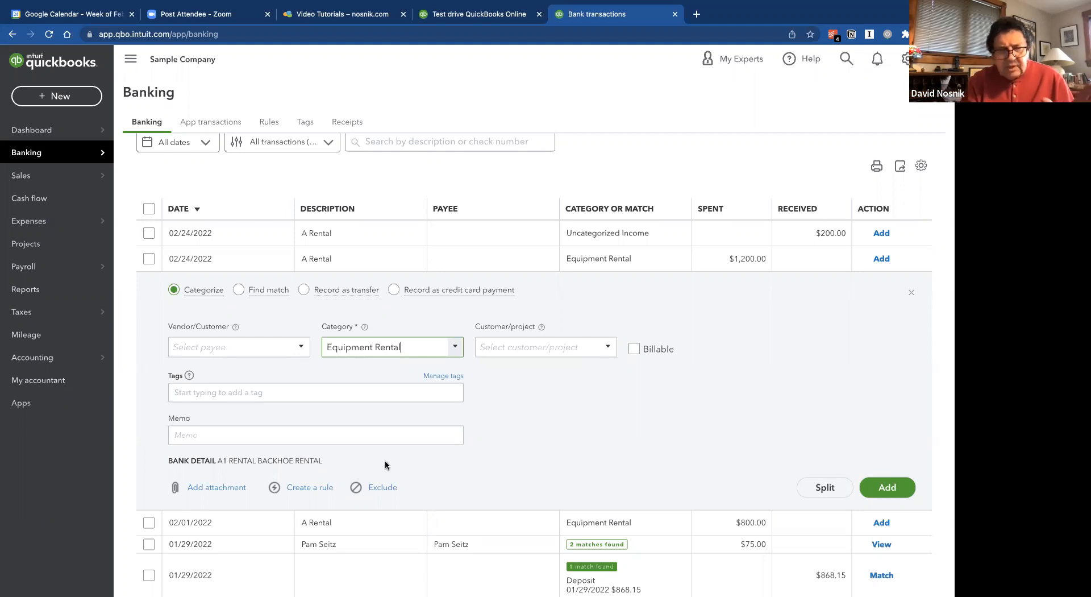
Step: Enter the memo "Backhoe for Job # 4" on the $1,200.00 A Rental expense
left_click(282, 435)
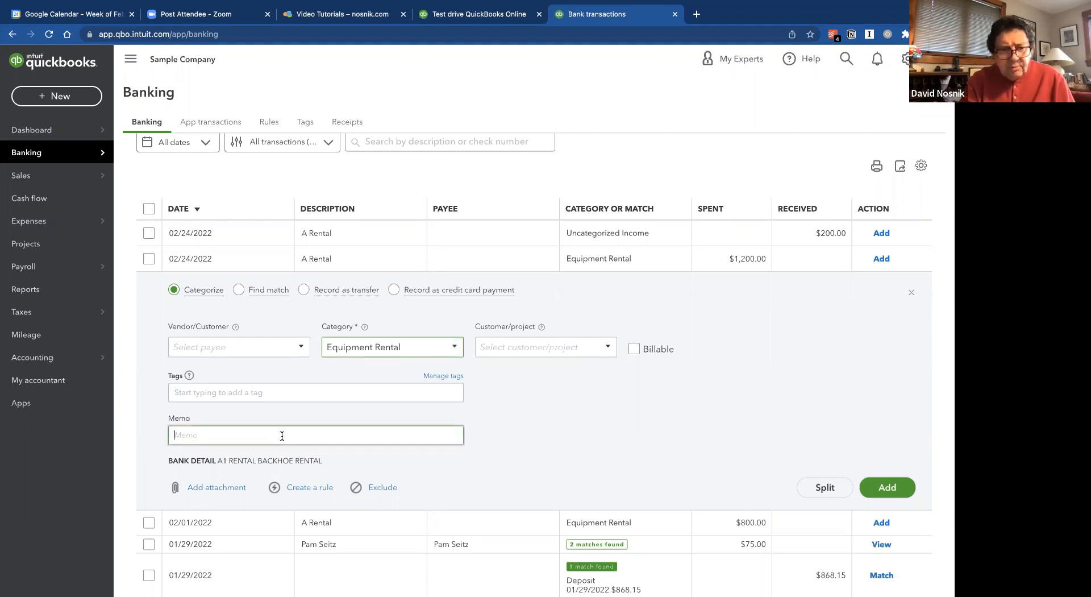
type("Ba")
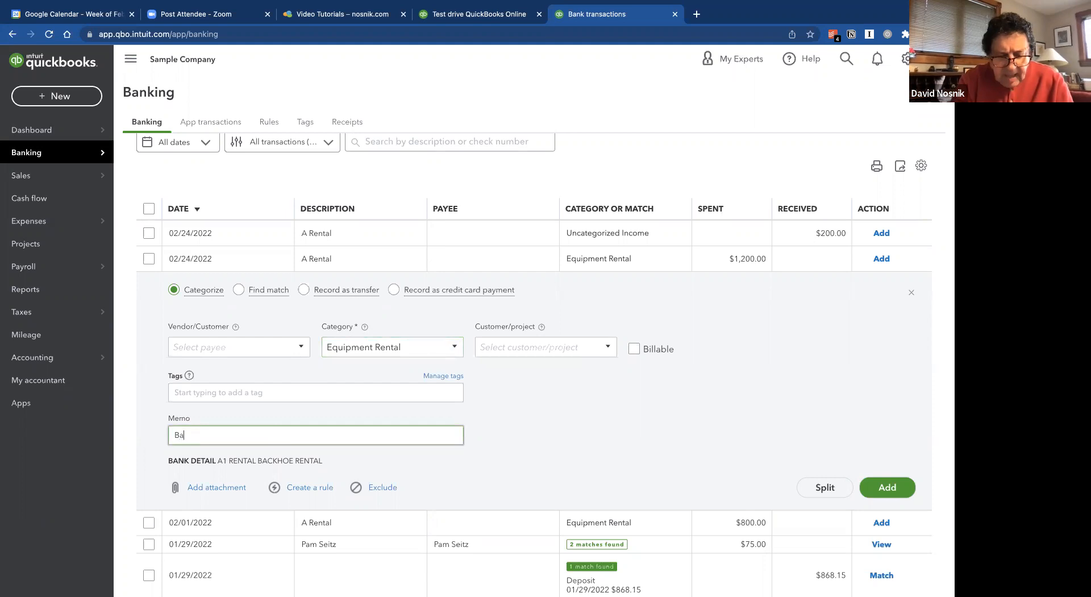
type("ckhowe ")
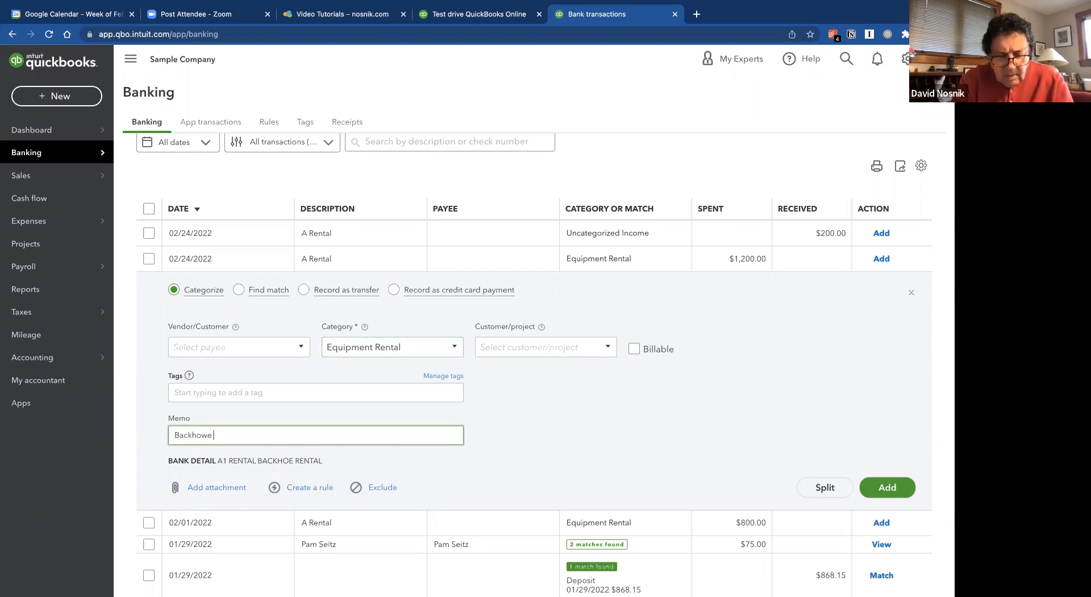
type("for JOb # 4")
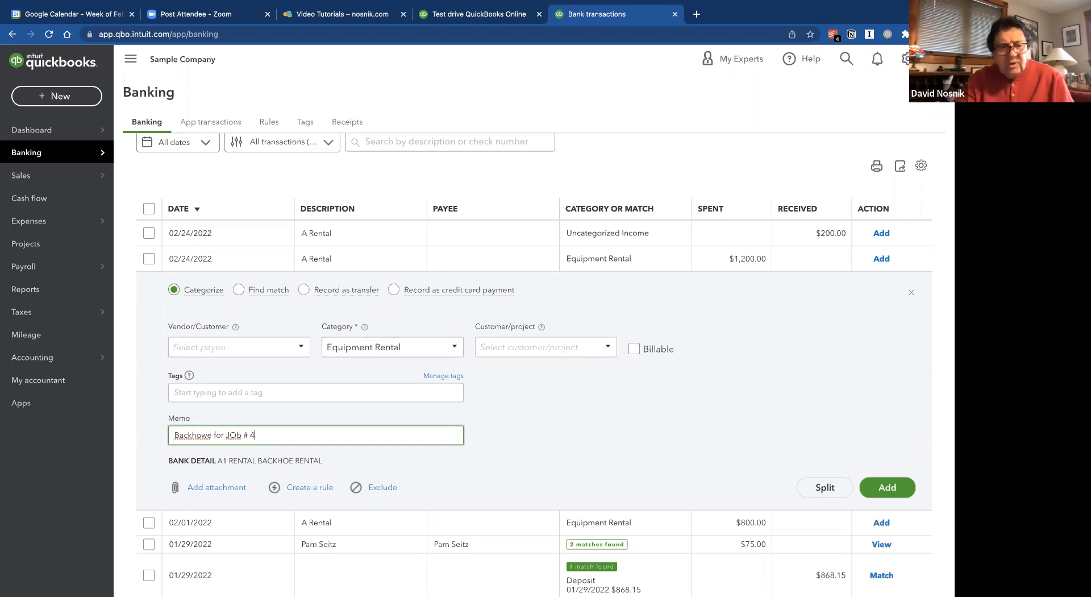
left_click(237, 436)
key("BackSpace")
type("o")
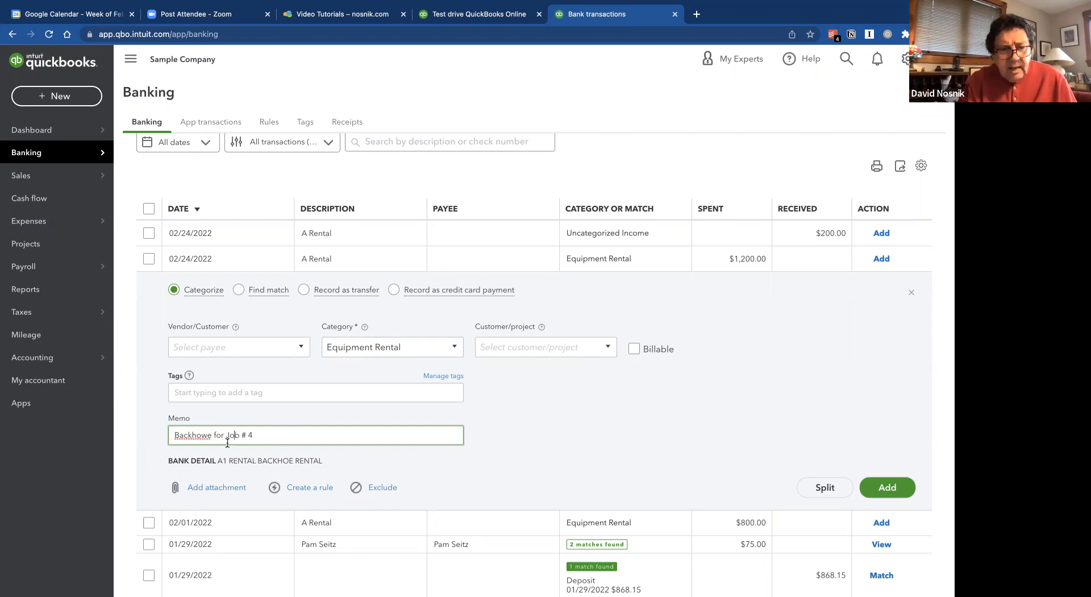
left_click(206, 436)
key("BackSpace")
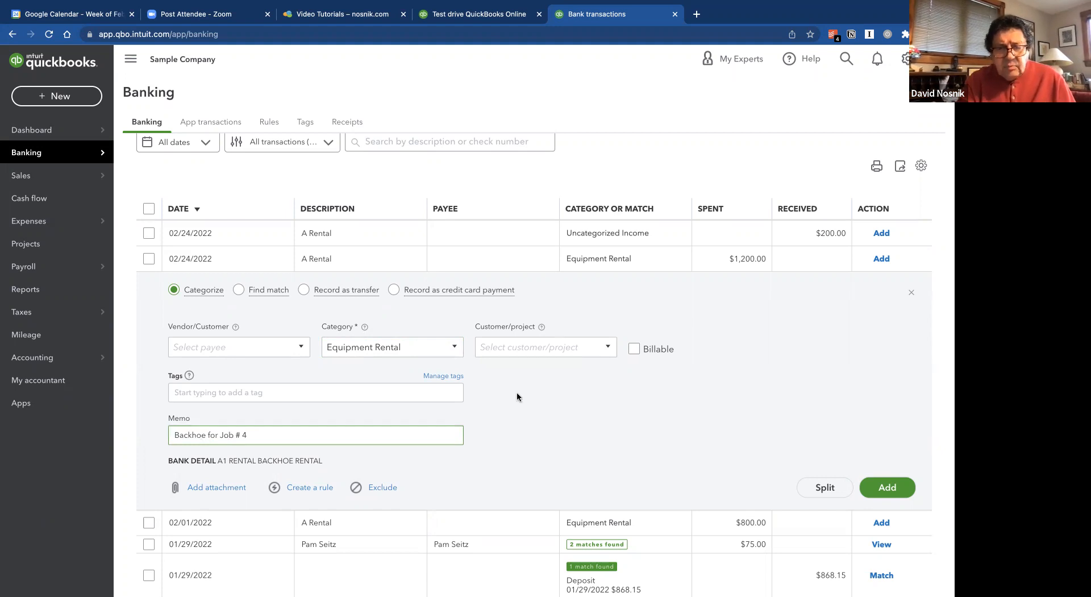
Step: Create and save a rule named "Rentals from A1" from the A Rental expense, keeping its prefilled Checking conditions, Equipment Rental category and auto-add
scroll(518, 396, "down", 2)
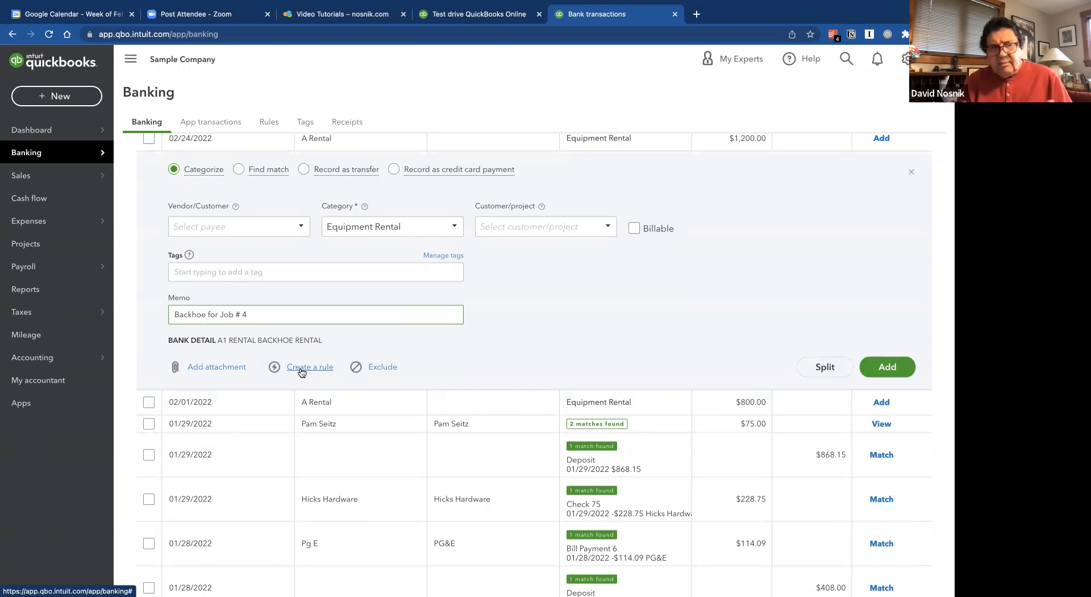
scroll(446, 292, "up", 3)
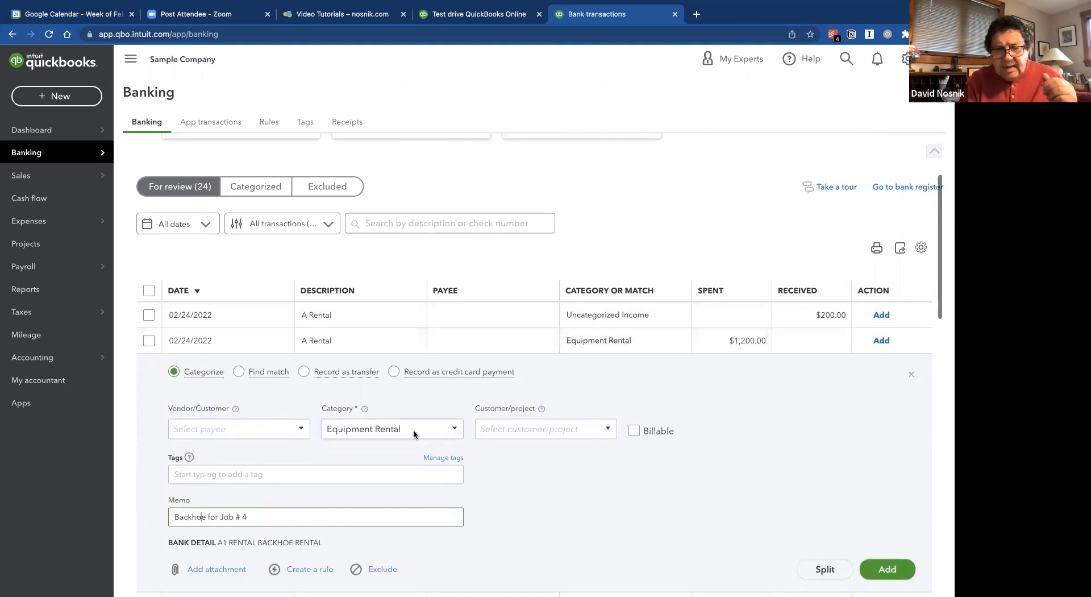
scroll(414, 429, "down", 2)
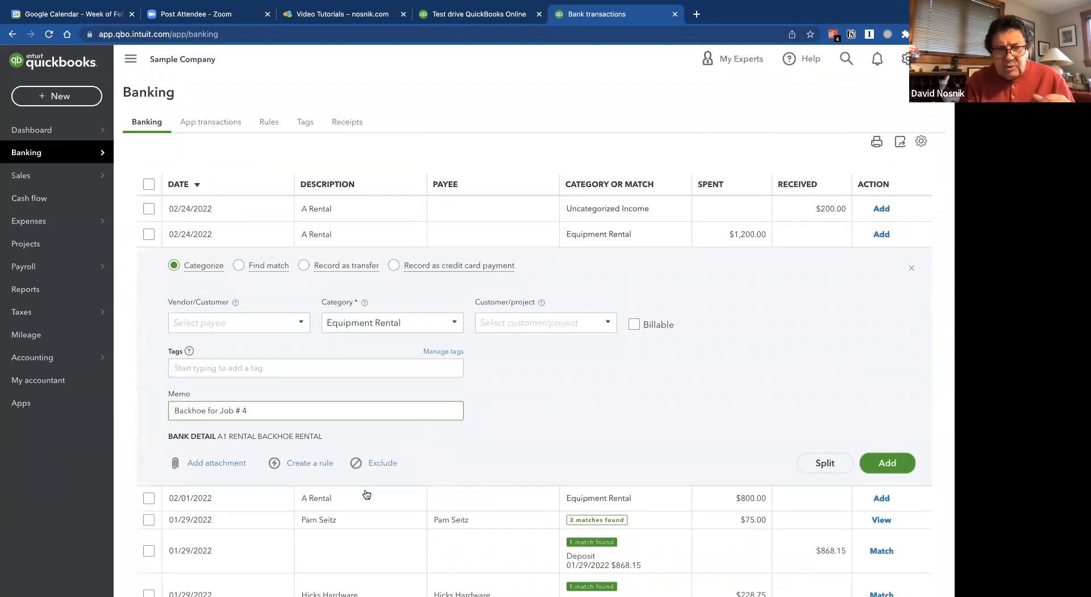
left_click(276, 465)
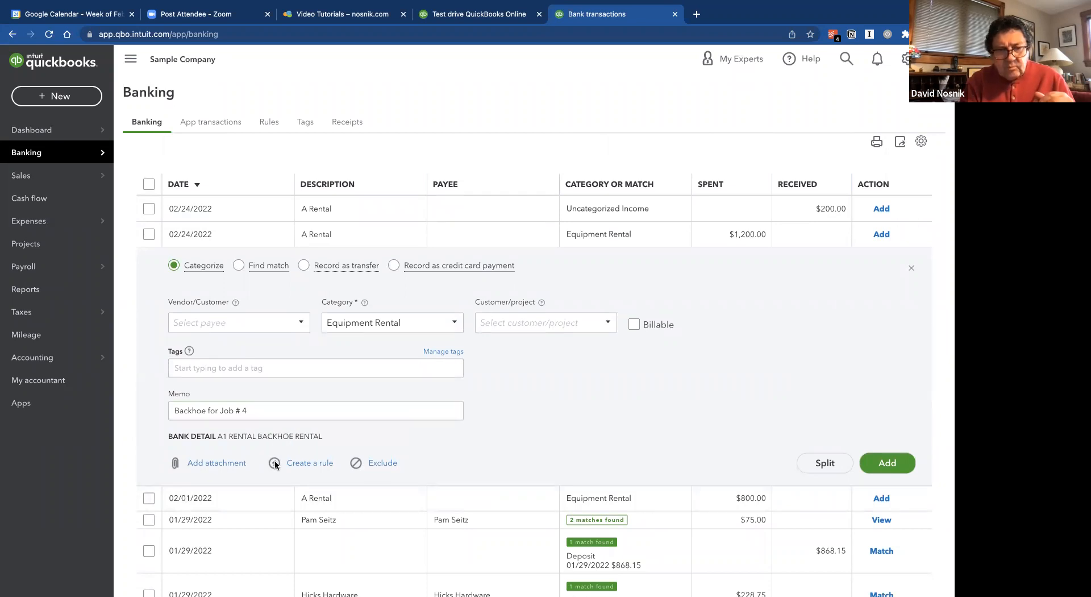
left_click(308, 460)
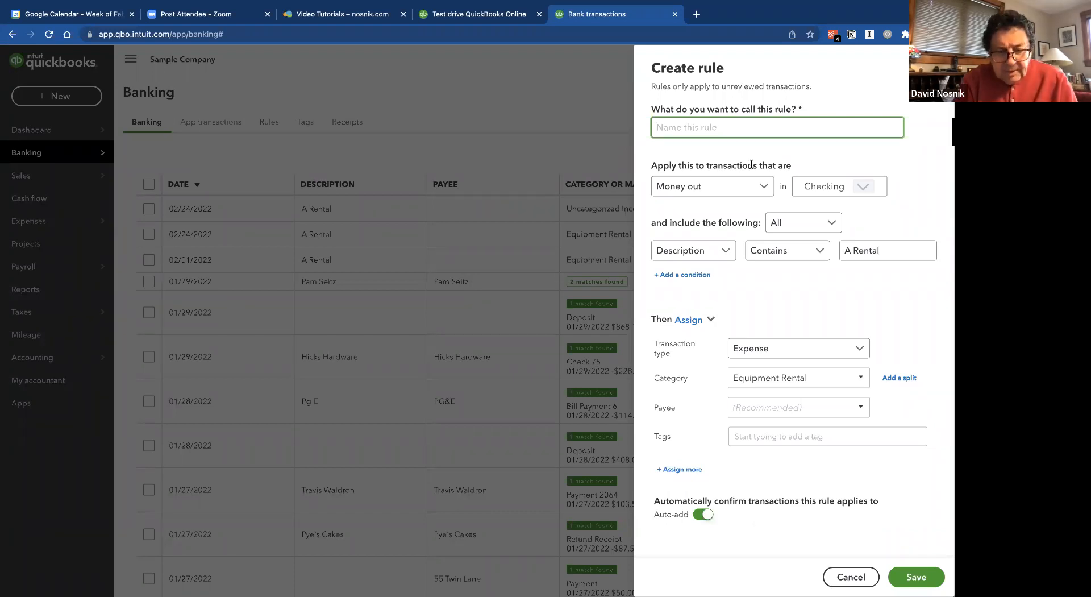
type("Rentals from A")
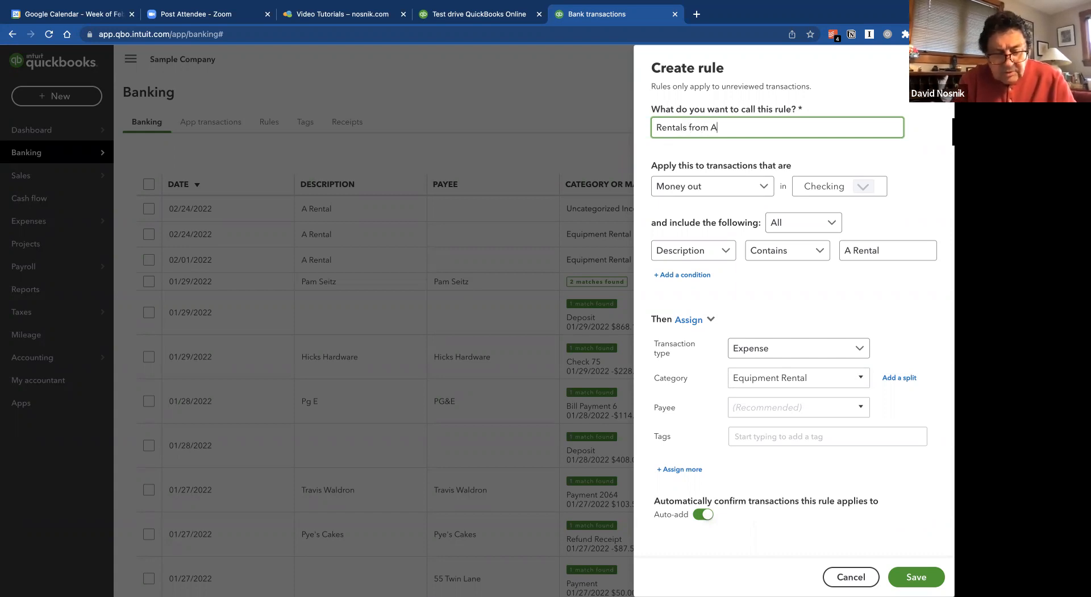
type("1")
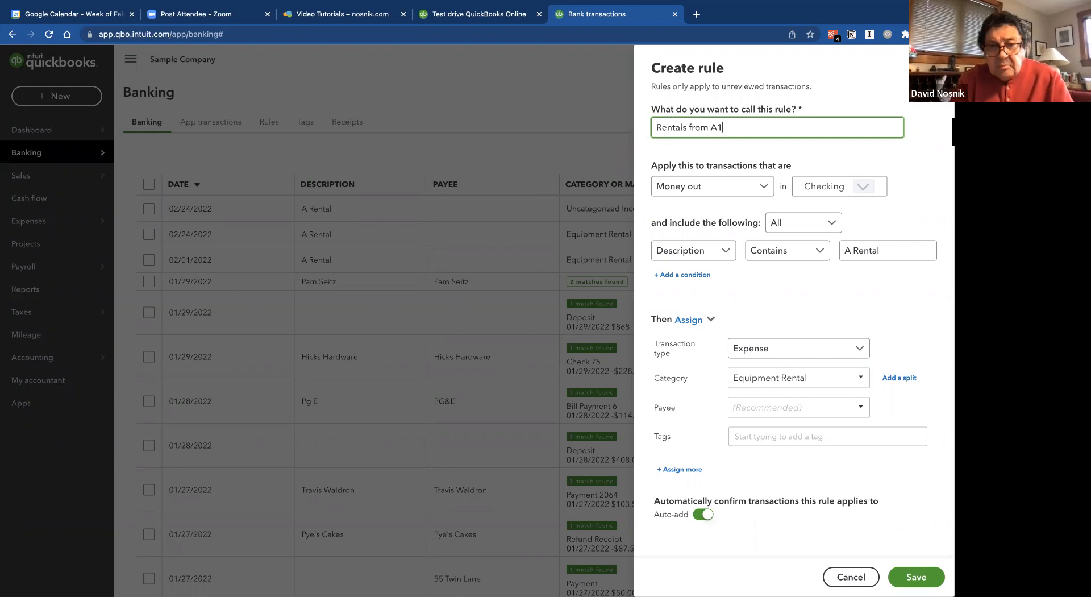
left_click(864, 188)
left_click(865, 189)
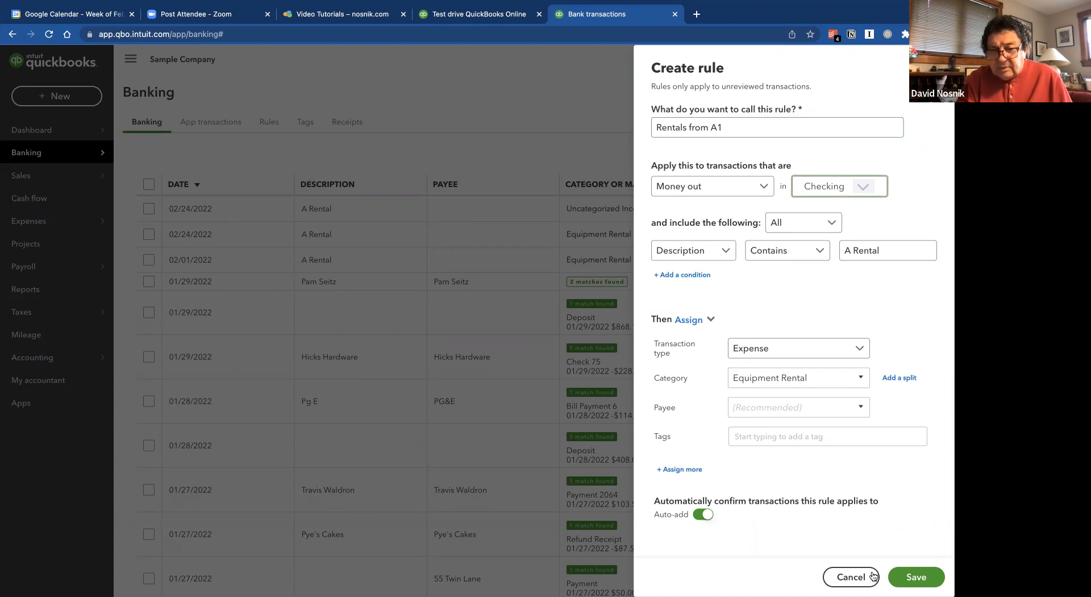
left_click(914, 576)
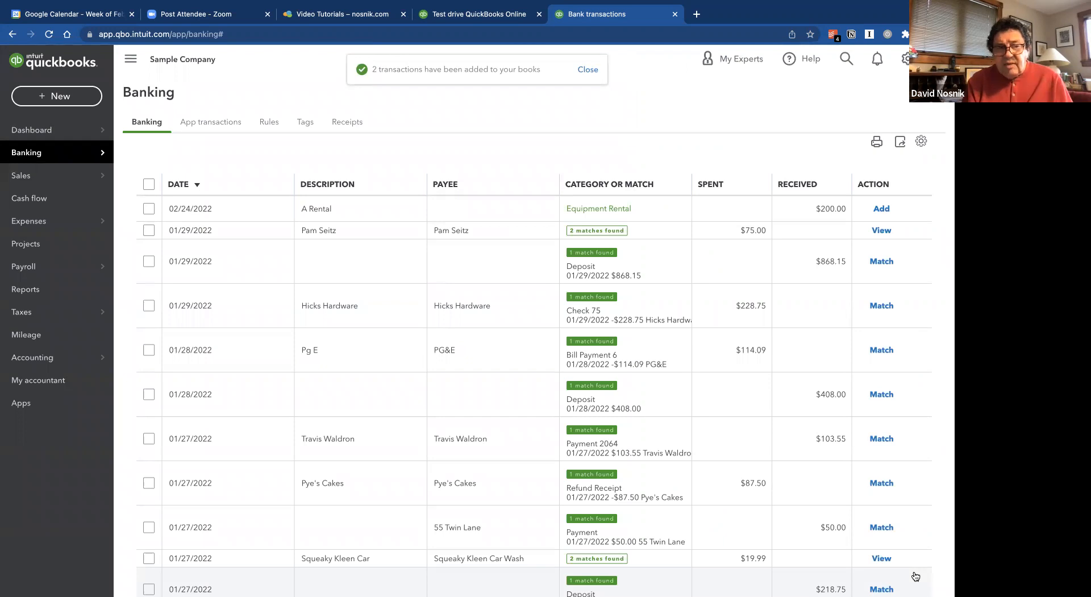
Step: Add the 02/24/2022 A Rental $200.00 deposit to the books under its suggested Equipment Rental category
scroll(586, 582, "up", 1)
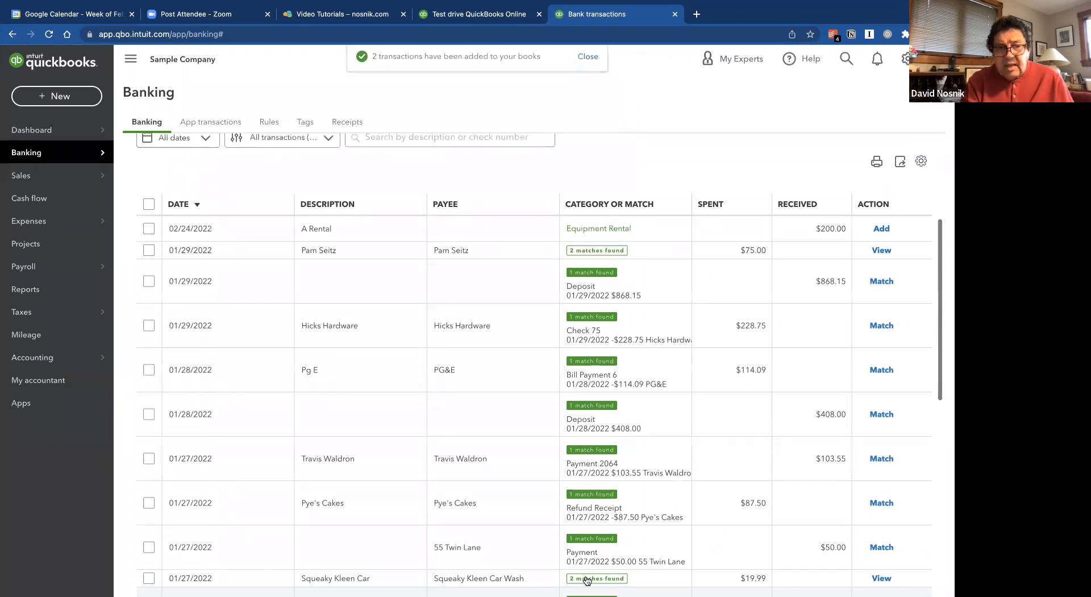
scroll(586, 580, "up", 3)
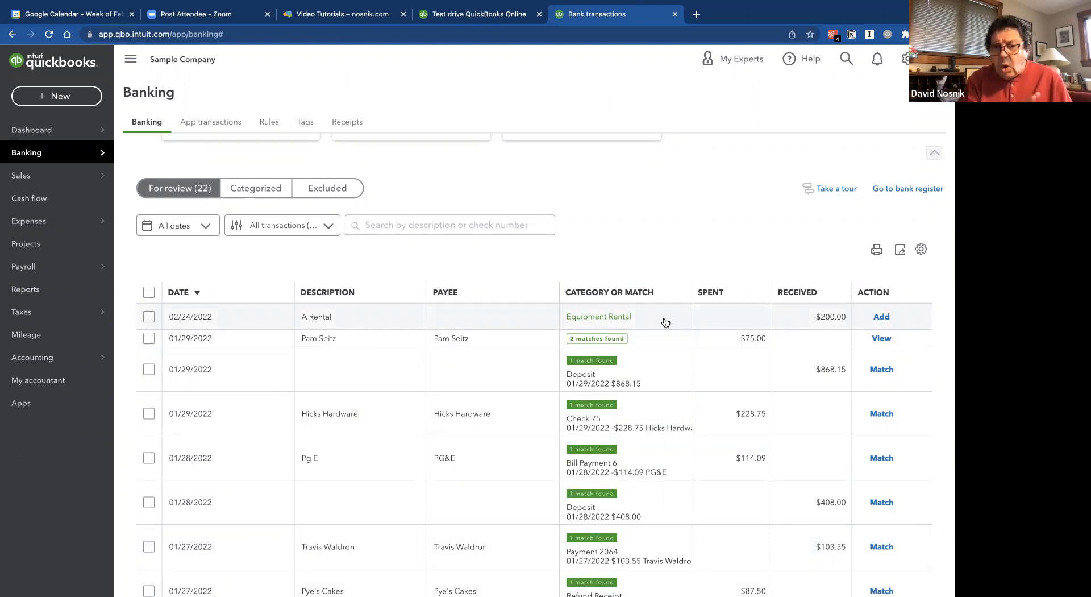
left_click(879, 317)
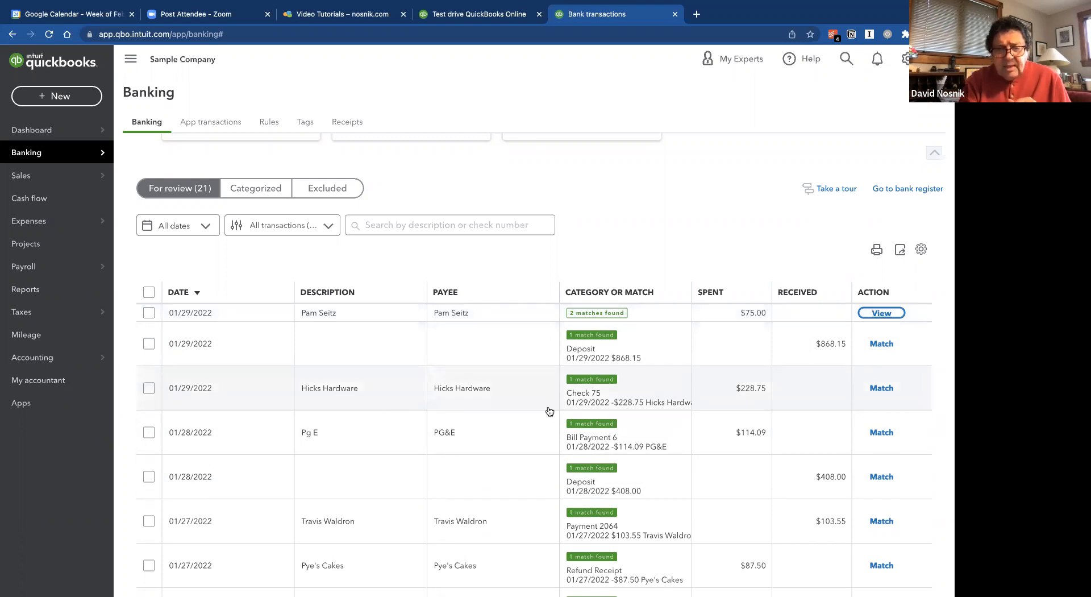
Step: Expand the 01/29/2022 Hicks Hardware transaction to review its matching record, and match it to Check 75
left_click(386, 398)
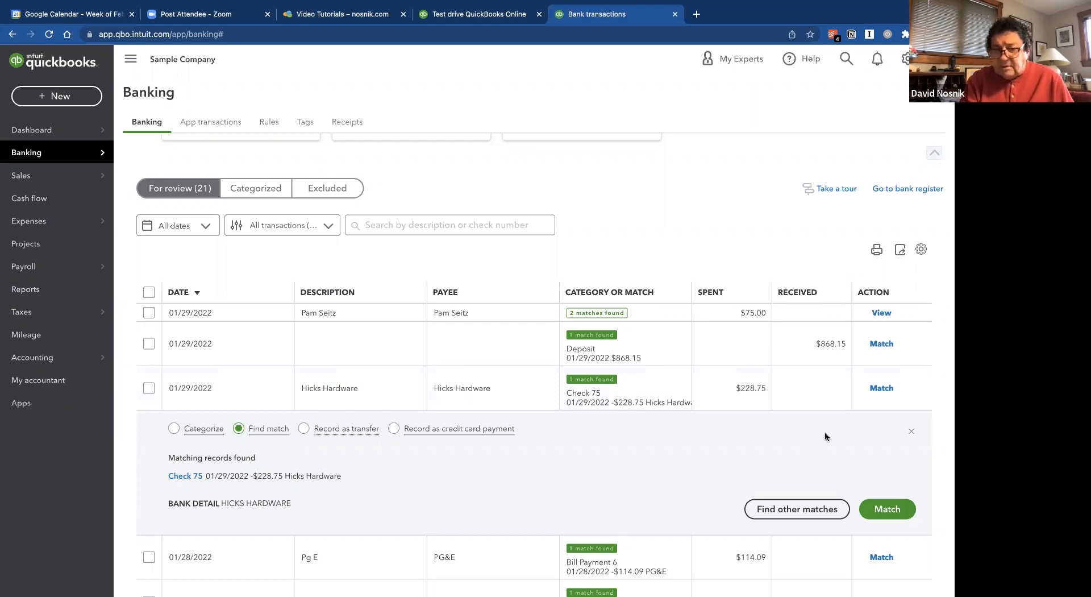
left_click(885, 388)
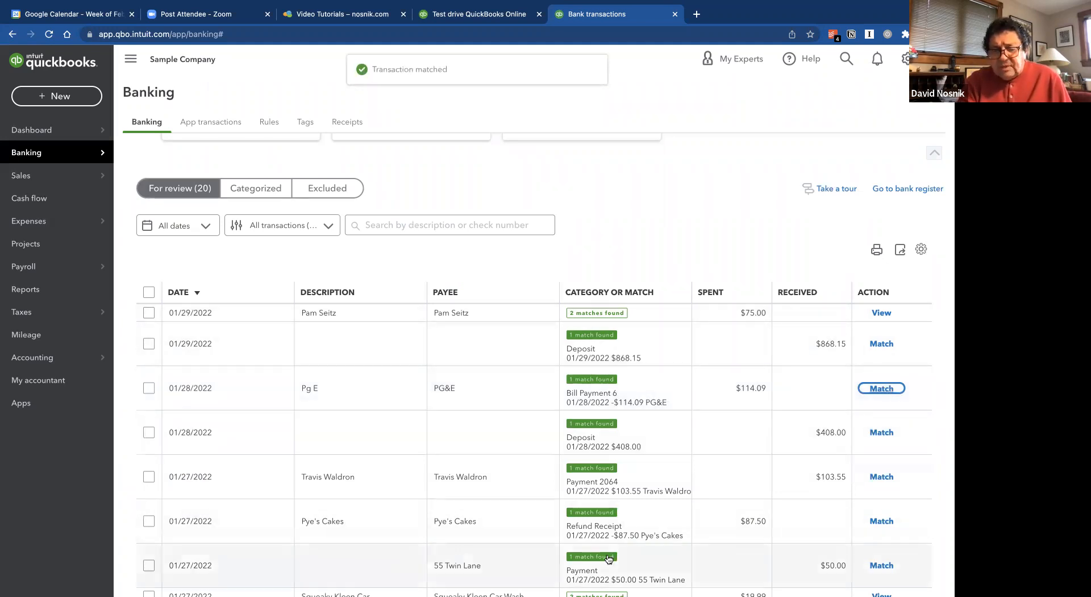
Step: Expand the 01/28/2022 $408.00 received transaction and match it to its recorded 01/28/2022 deposit
scroll(503, 527, "down", 1)
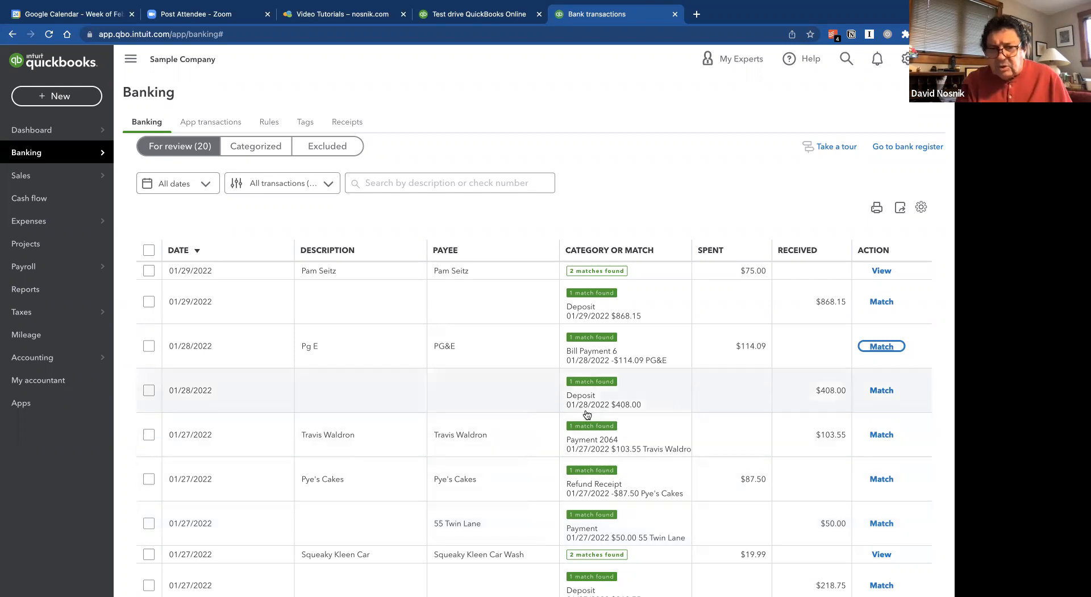
left_click(663, 393)
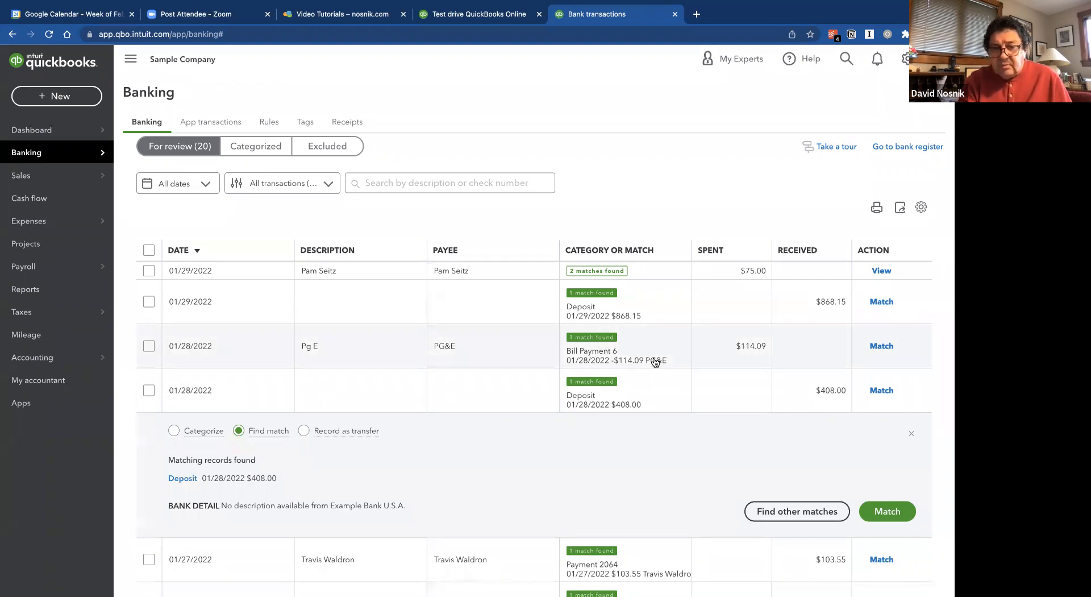
left_click(885, 511)
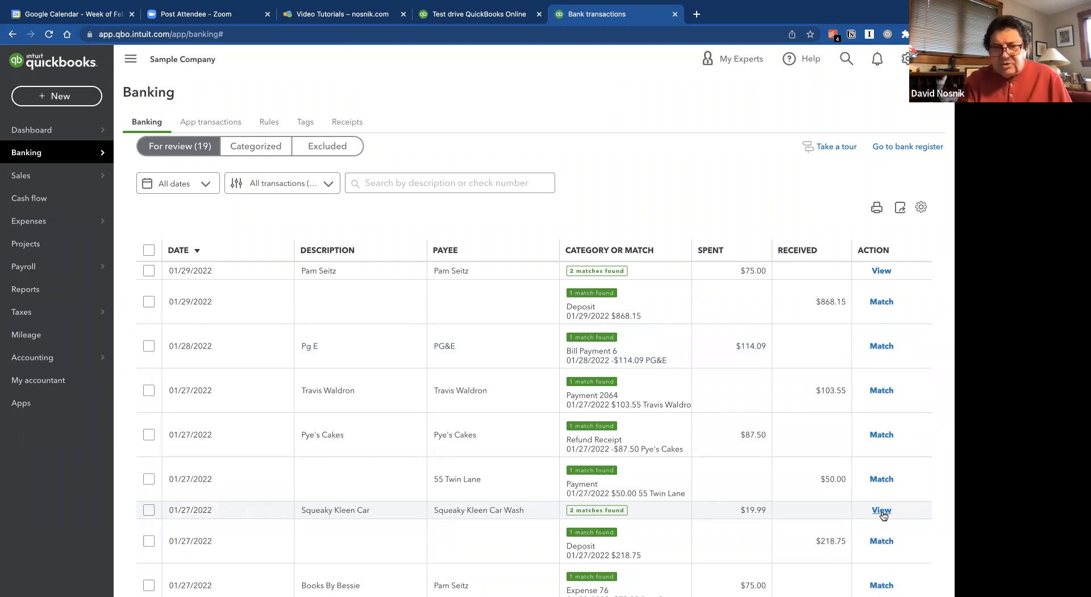
Step: Select the $868.15 deposit, $114.09 PG&E bill payment, $103.55 payment and $87.50 Pye's Cakes refund, and accept their matches as a batch
scroll(648, 444, "up", 3)
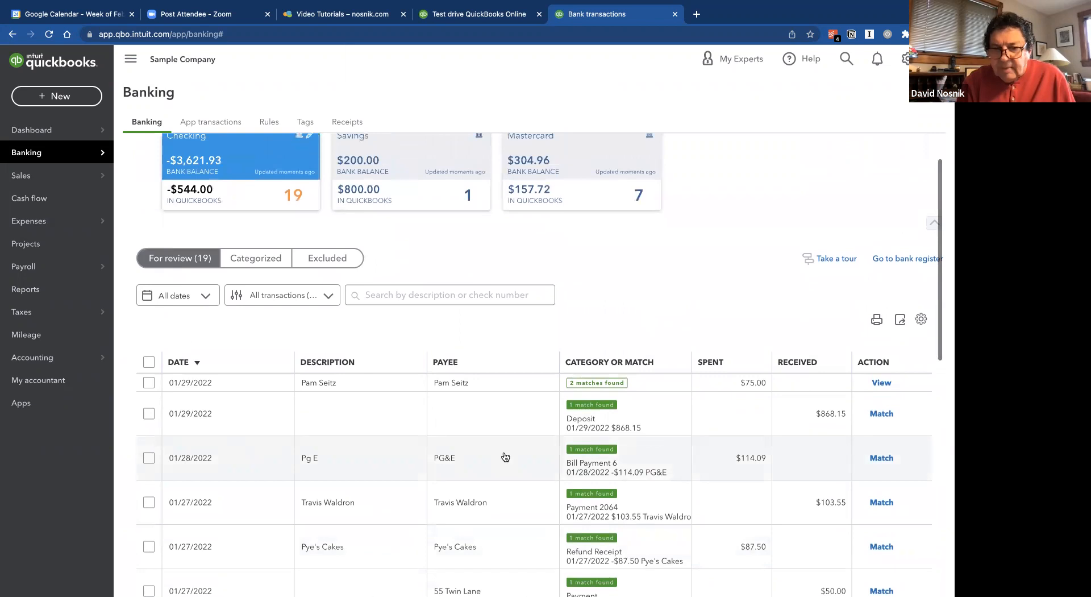
scroll(376, 456, "down", 1)
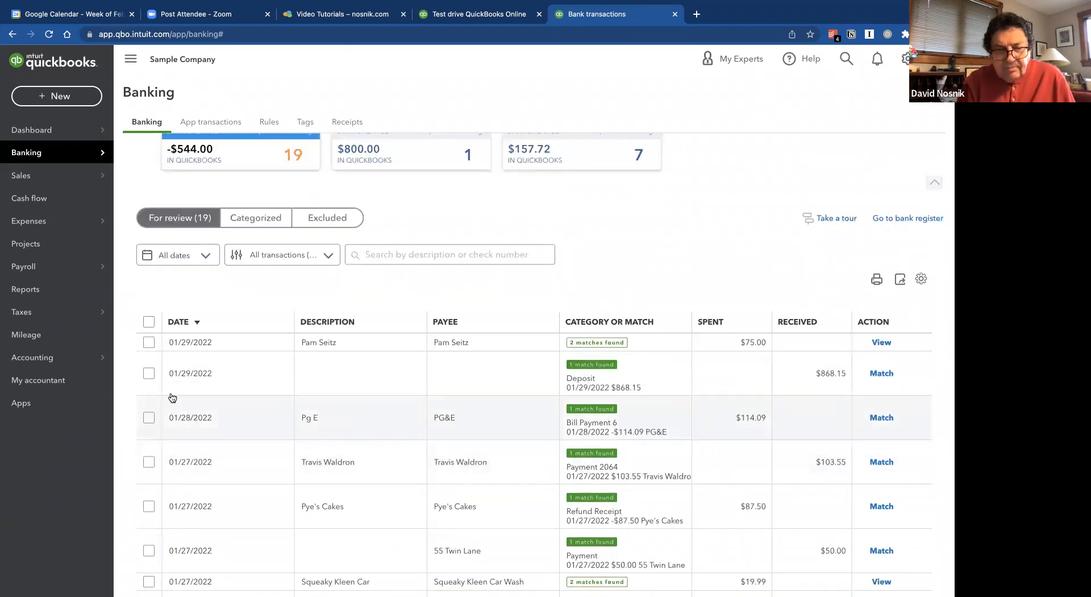
left_click(148, 374)
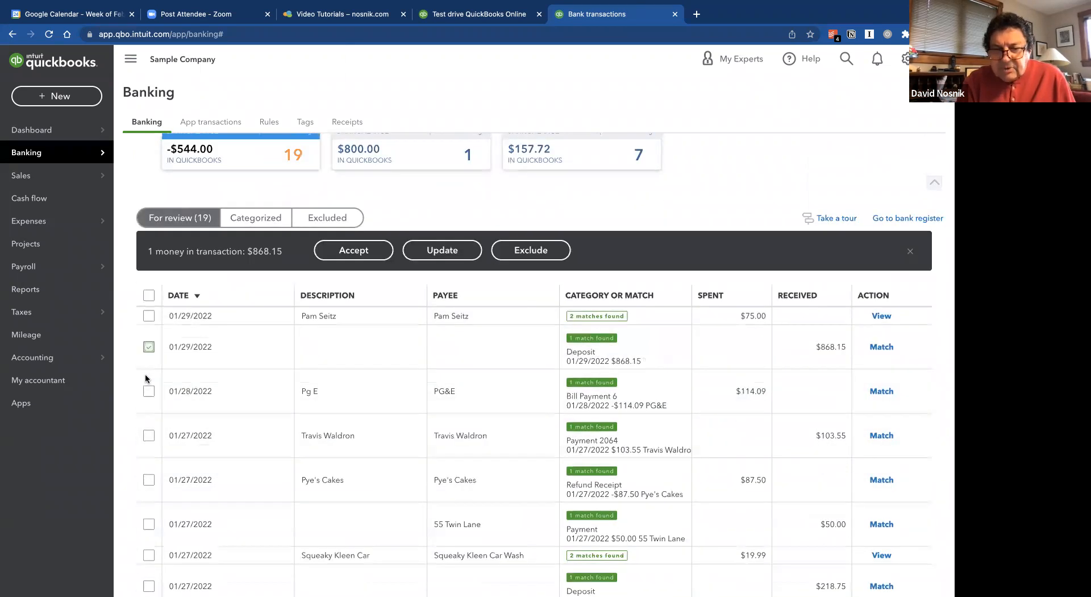
left_click(148, 391)
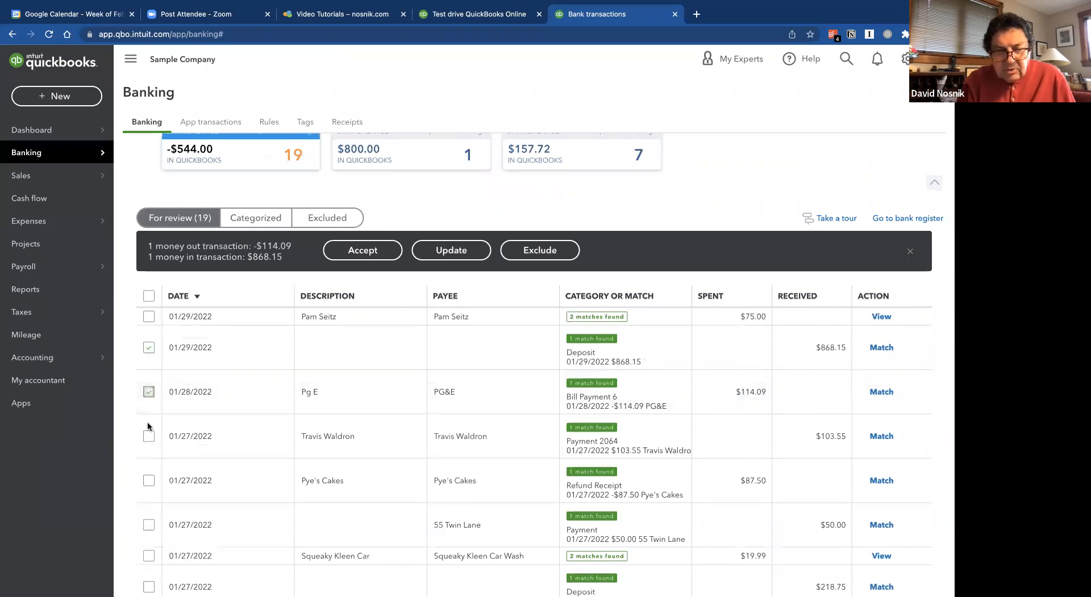
left_click(150, 435)
left_click(148, 480)
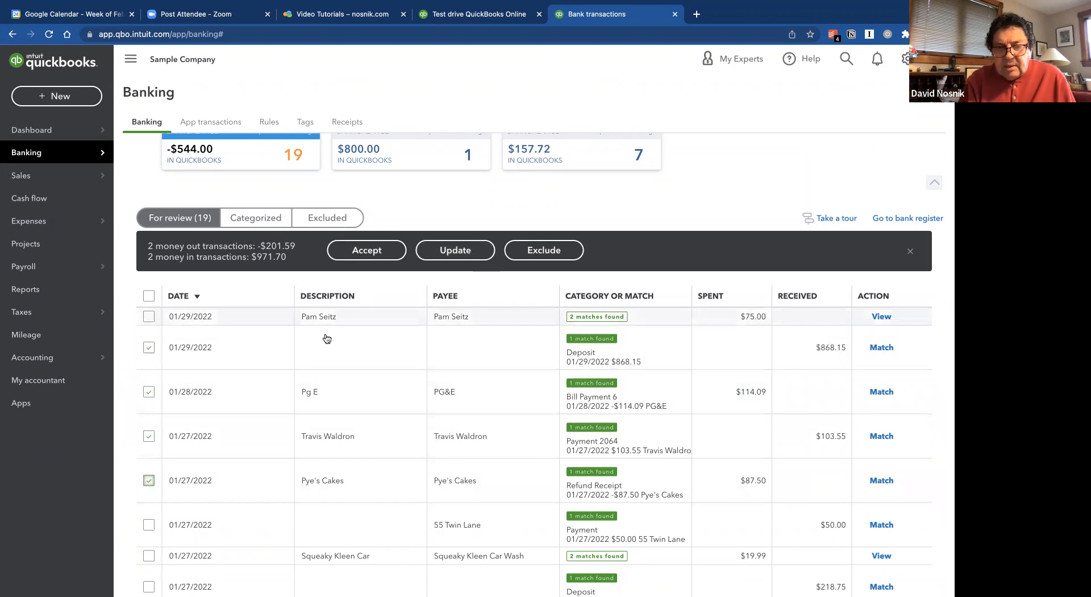
left_click(379, 253)
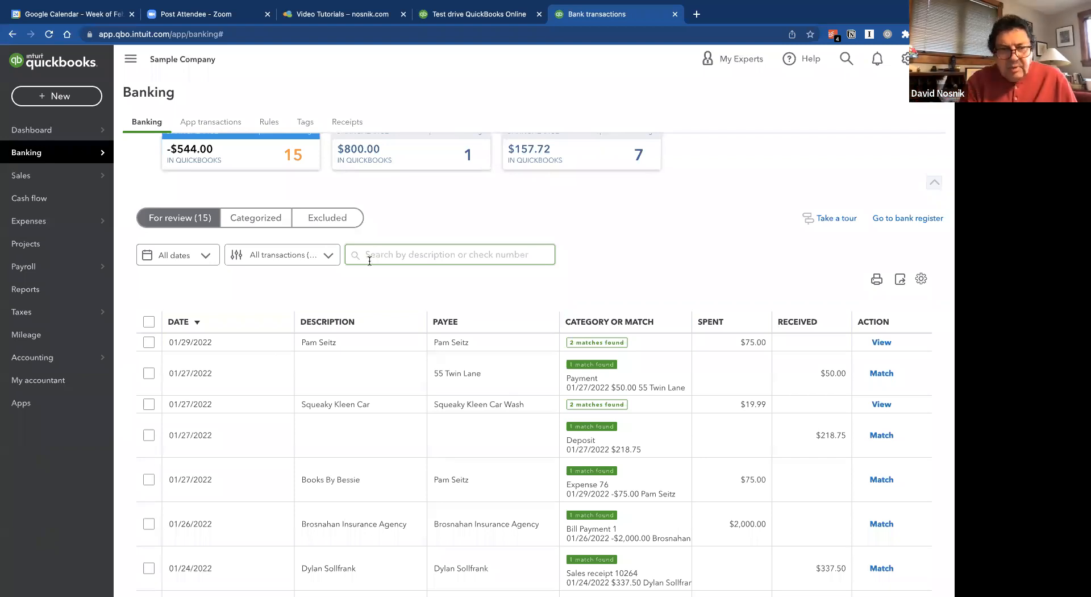
Step: Sort the transactions for review by date with the oldest first, and return to newest first
left_click(178, 322)
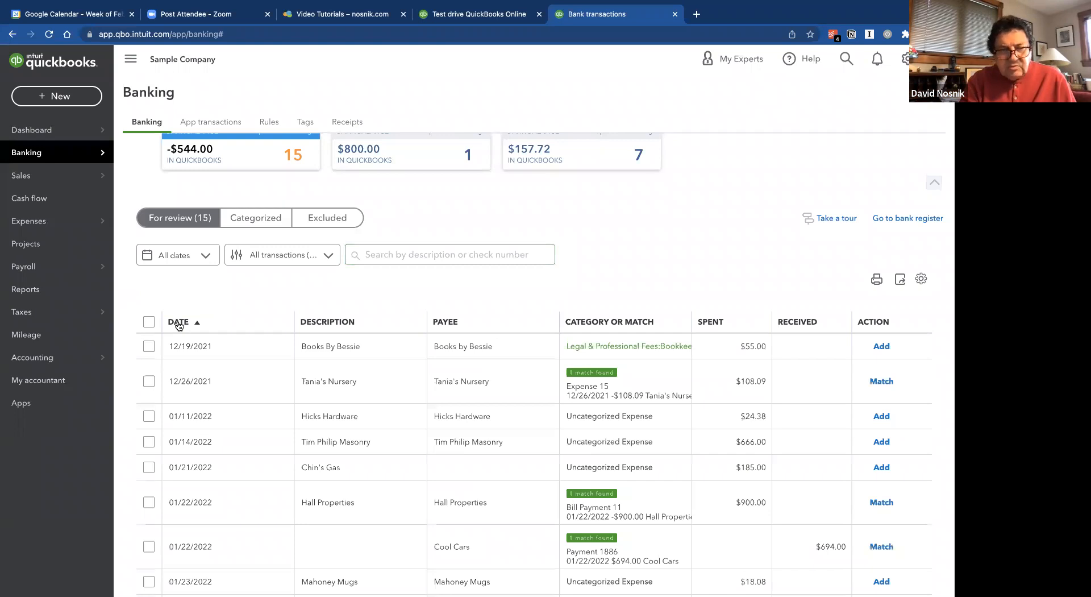
left_click(176, 321)
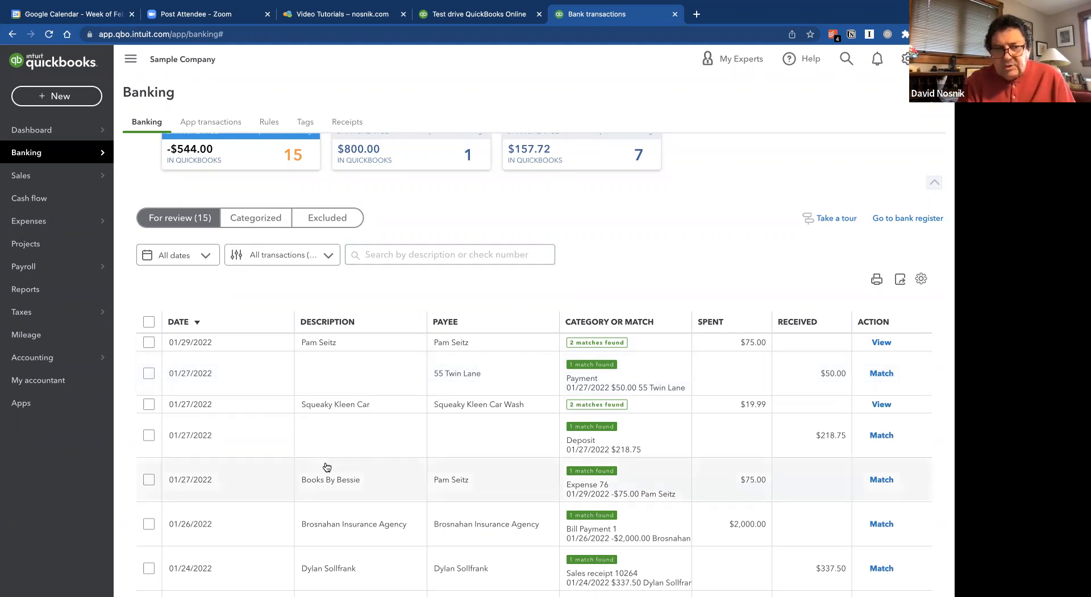
Step: Categorize the 01/23/2022 Mahoney Mugs $18.08 expense as Advertising and add it to the books
scroll(327, 467, "down", 2)
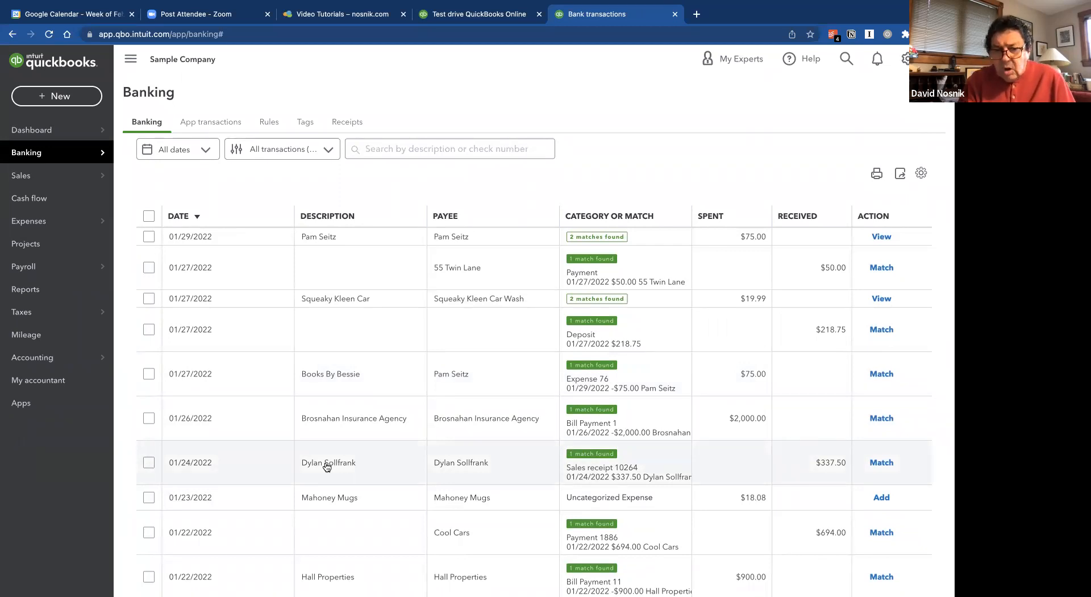
scroll(327, 466, "down", 4)
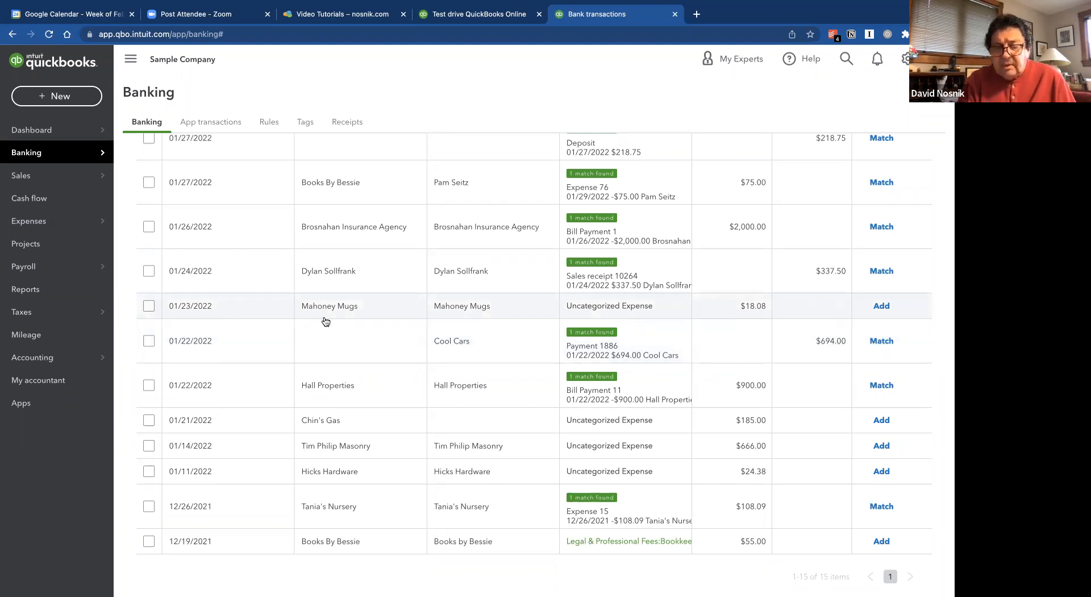
left_click(500, 307)
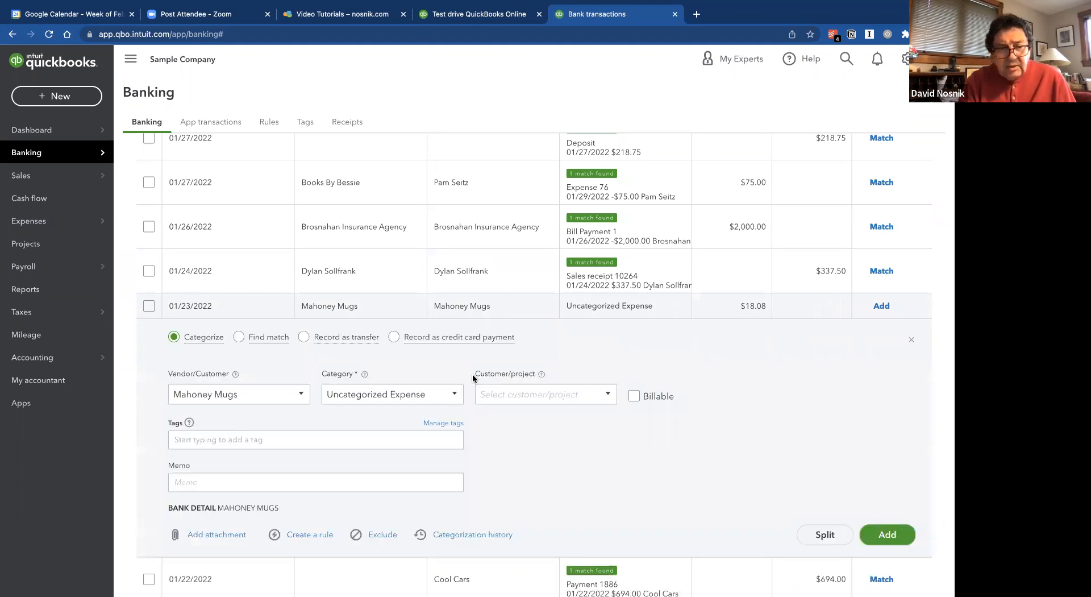
left_click(416, 391)
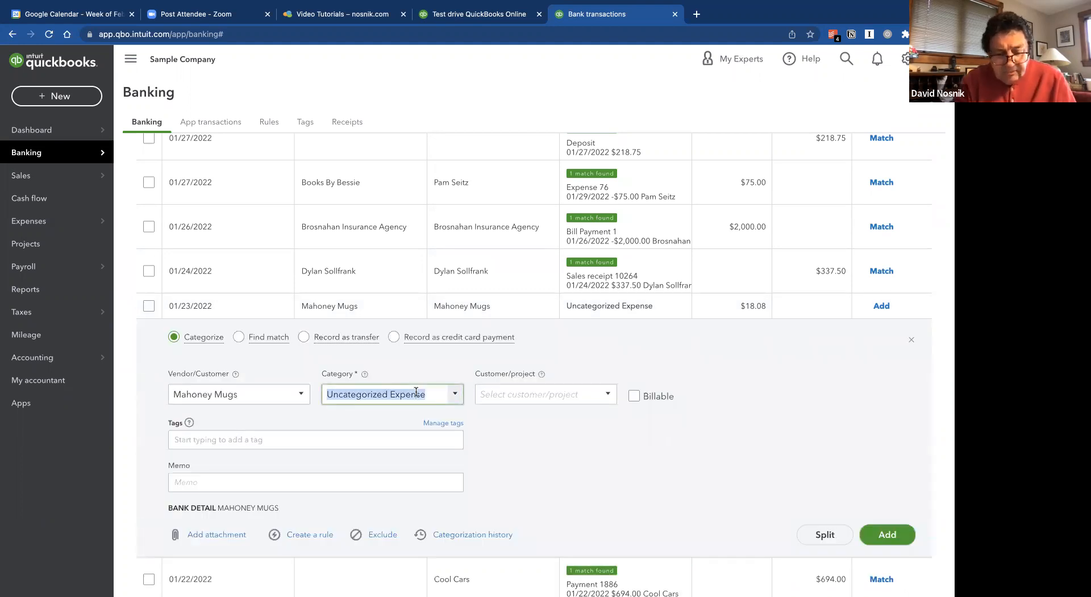
type("Ad")
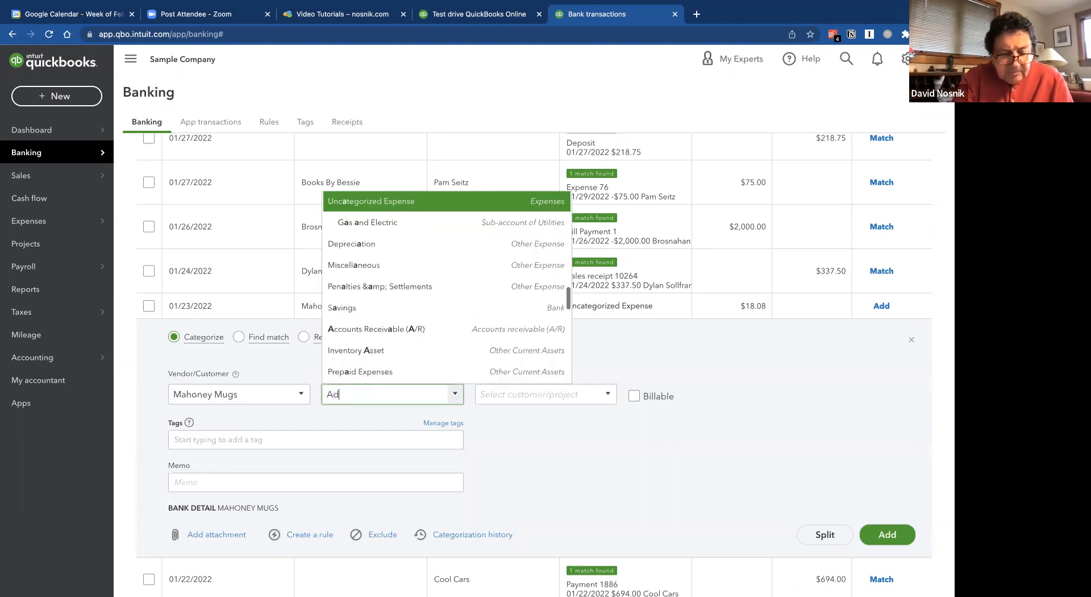
type("vertising")
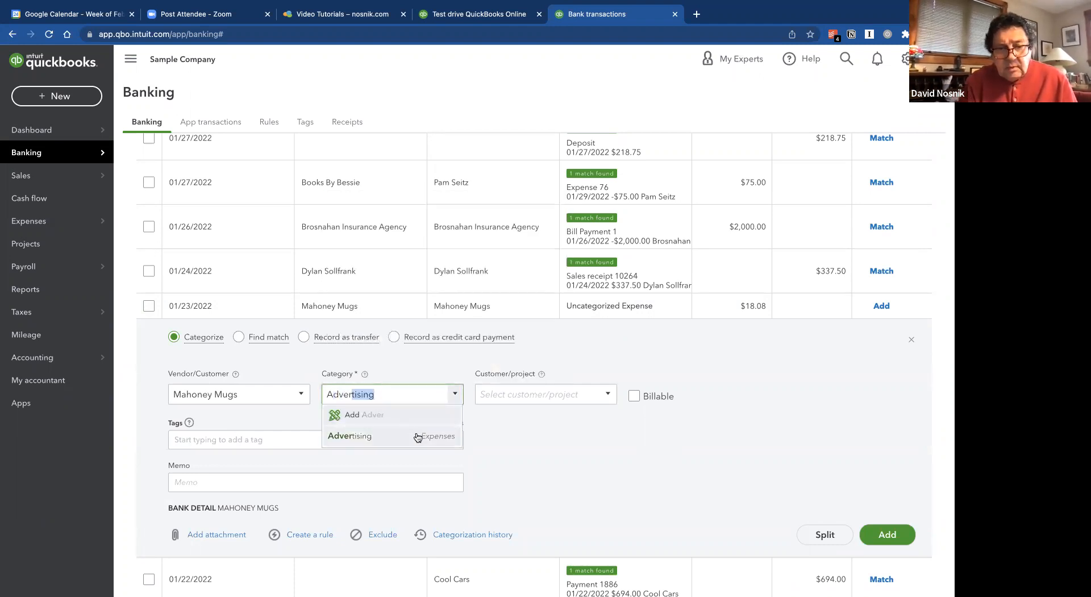
left_click(417, 437)
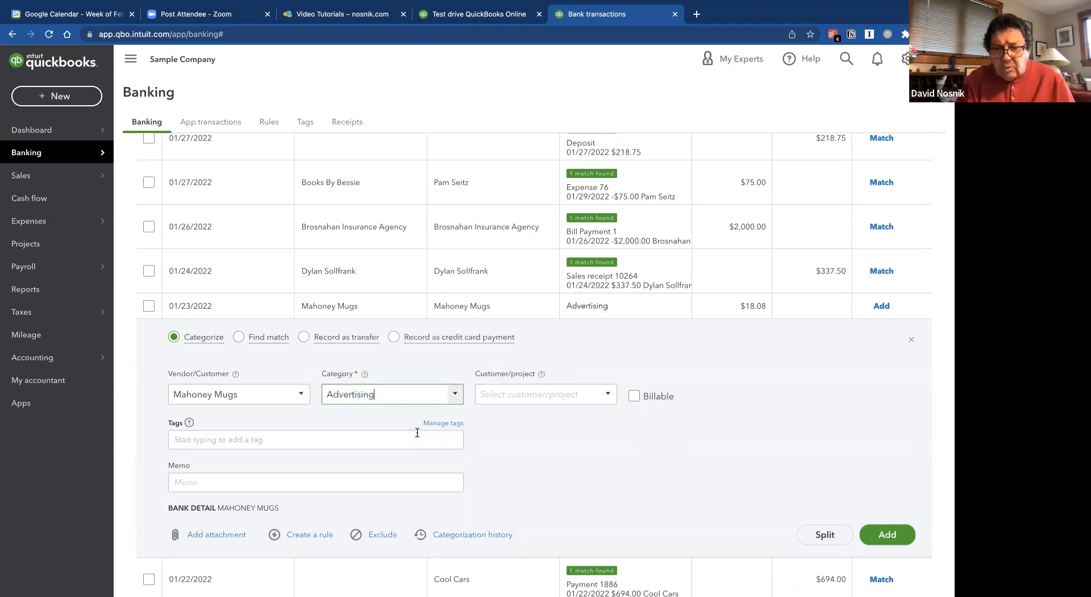
left_click(890, 535)
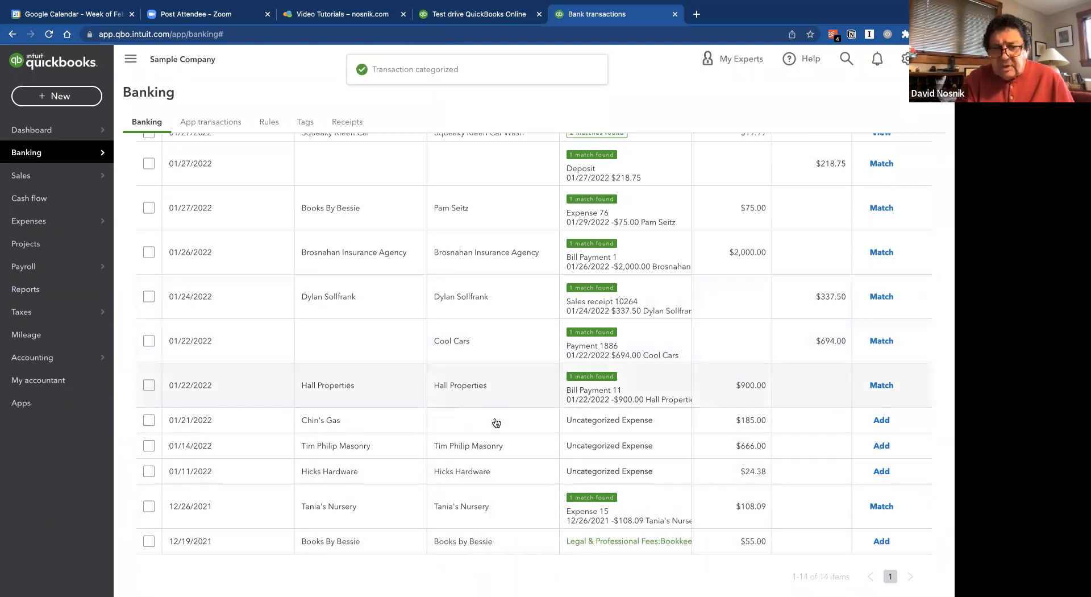
Step: Sort the transactions by description in ascending order and add the 12/19/2021 Books By Bessie $55.00 expense under its suggested Legal & Professional Fees category
scroll(516, 459, "up", 5)
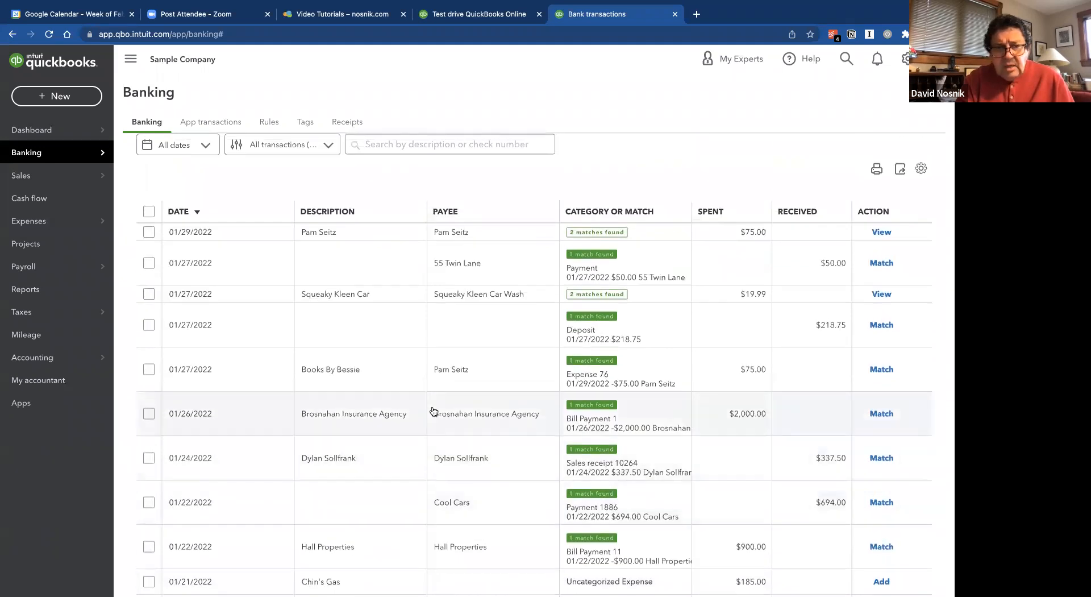
left_click(328, 214)
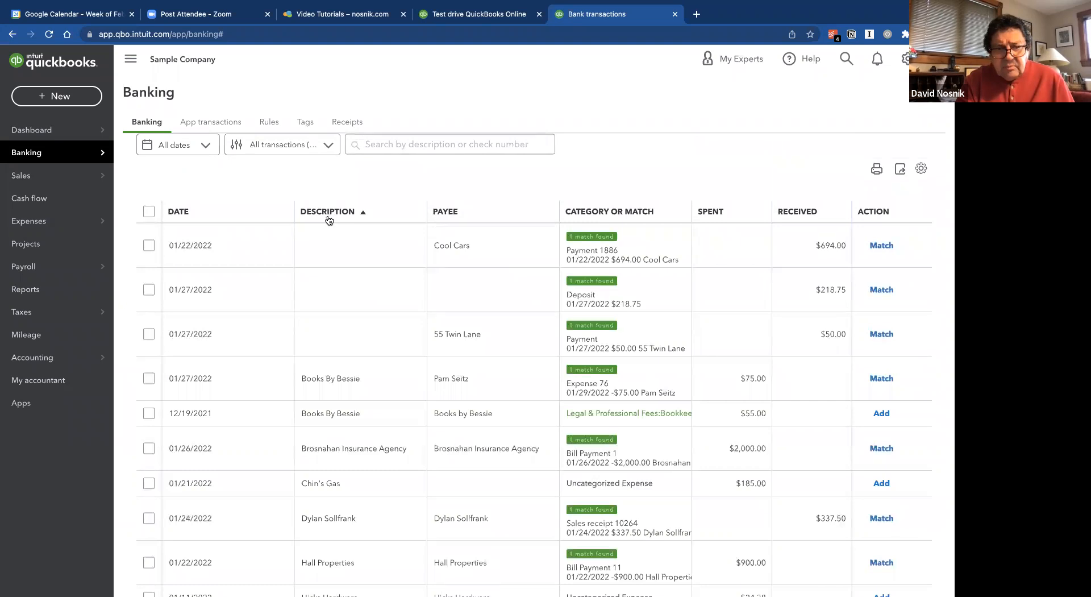
scroll(347, 457, "down", 3)
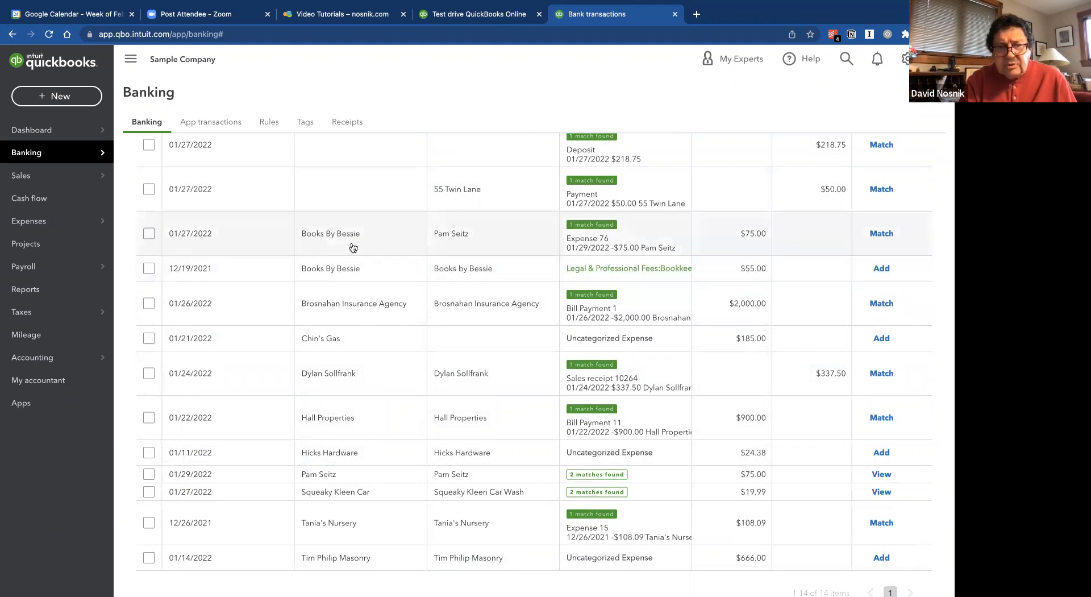
scroll(353, 247, "up", 2)
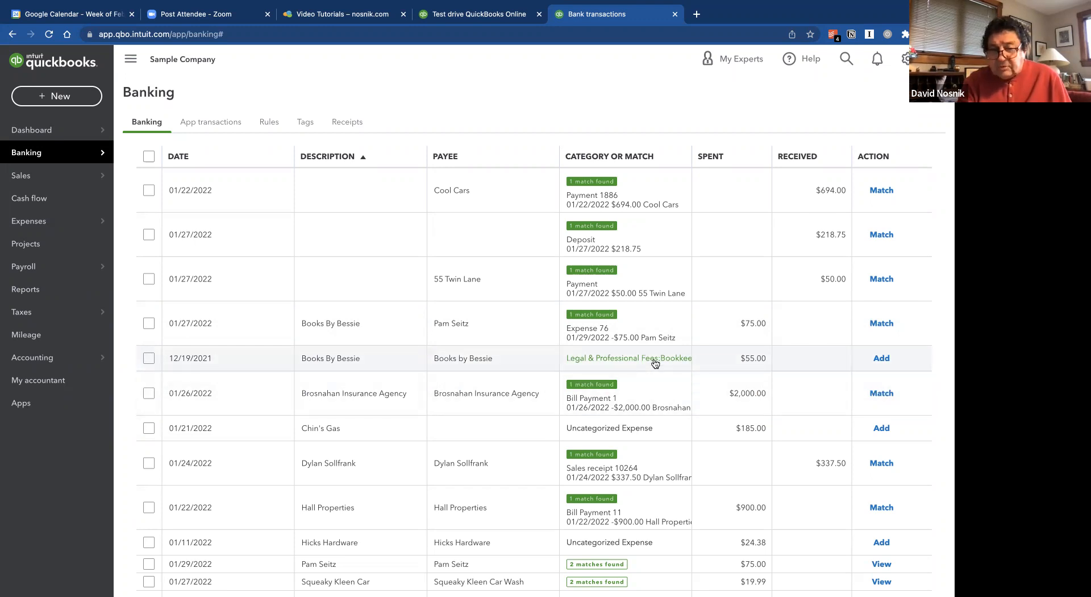
left_click(881, 358)
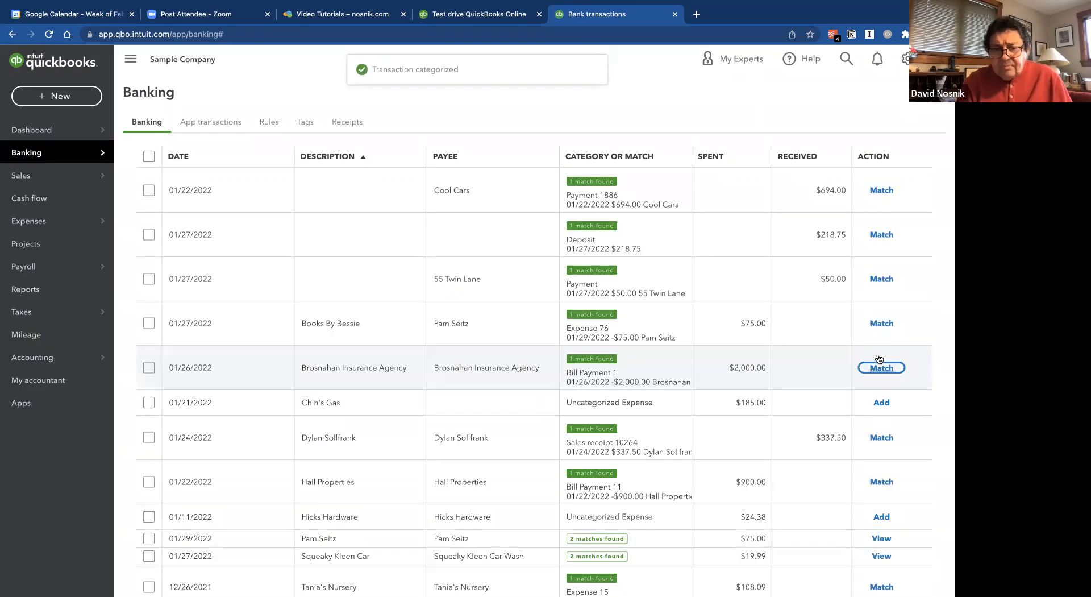
Step: Categorize the 01/14/2022 Tim Philip Masonry $666.00 expense as Building Repairs under Maintenance and Repair, and add it to the books
scroll(880, 358, "down", 3)
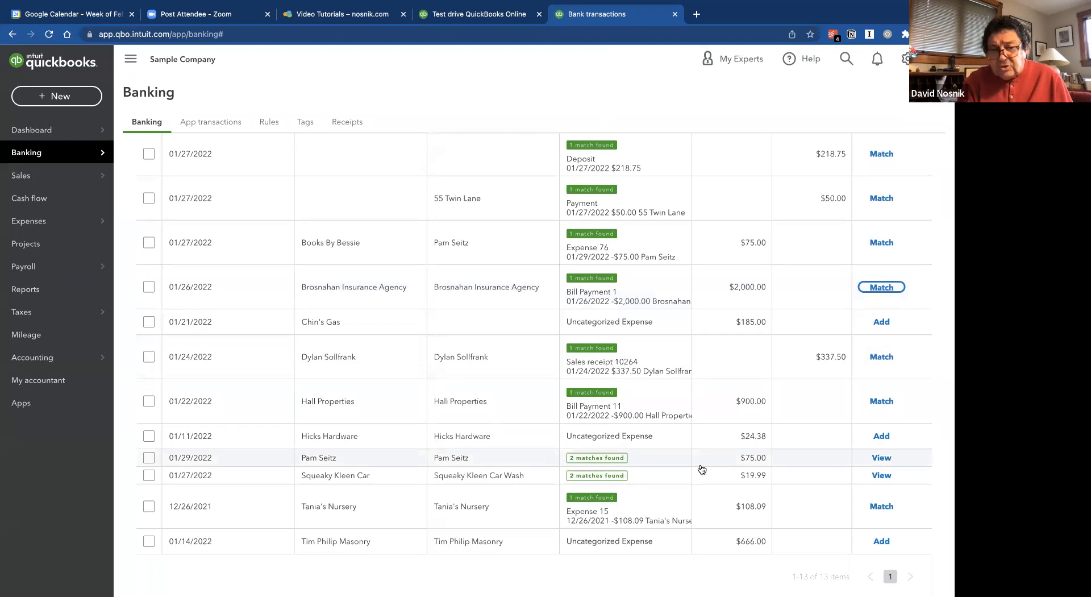
scroll(703, 470, "up", 6)
scroll(702, 469, "down", 4)
scroll(703, 470, "down", 2)
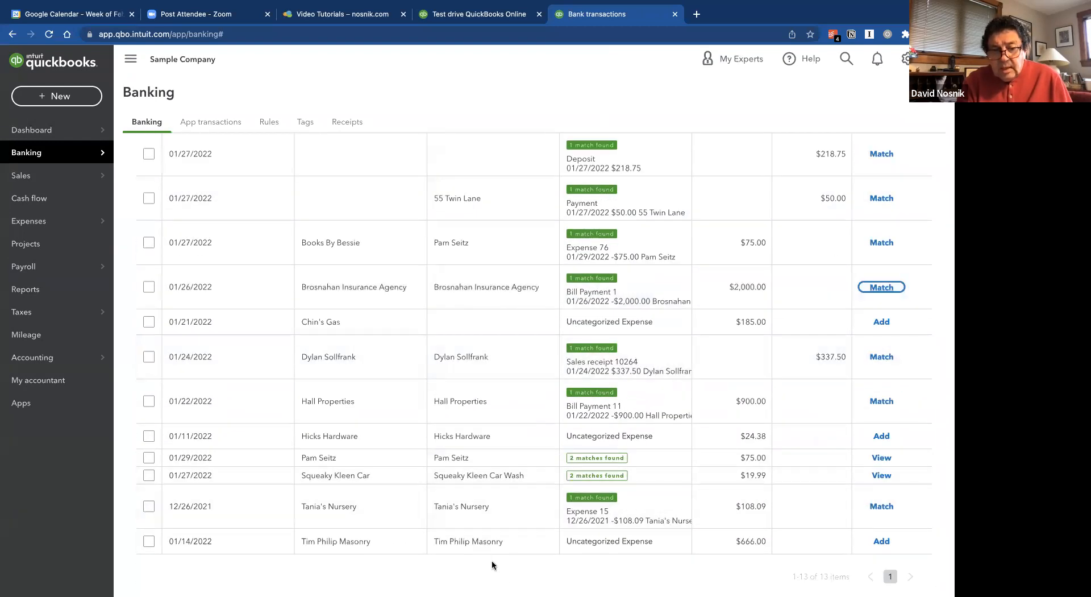
left_click(612, 543)
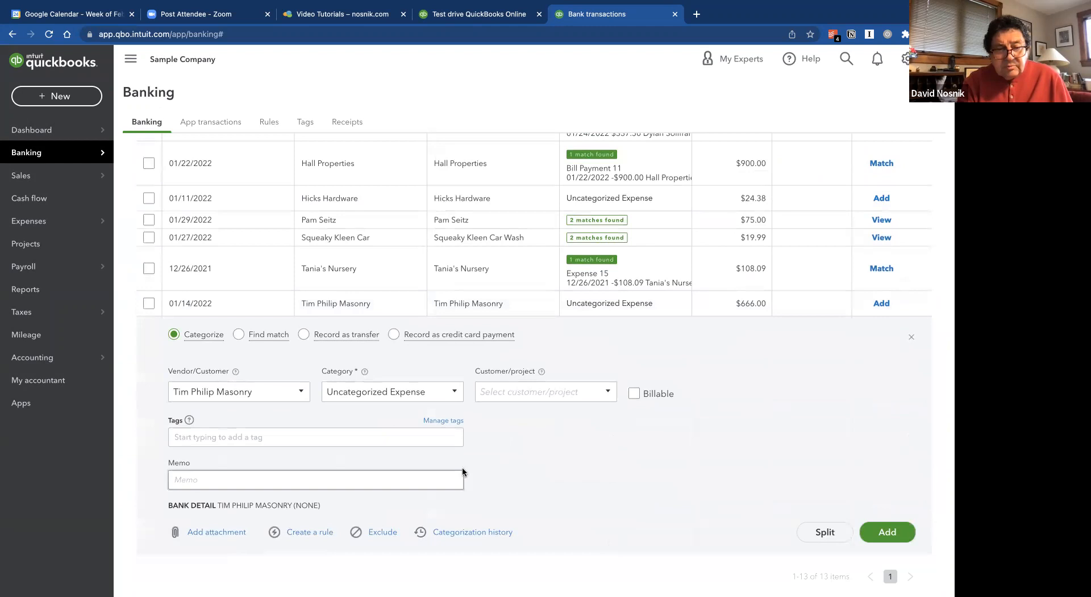
left_click(407, 388)
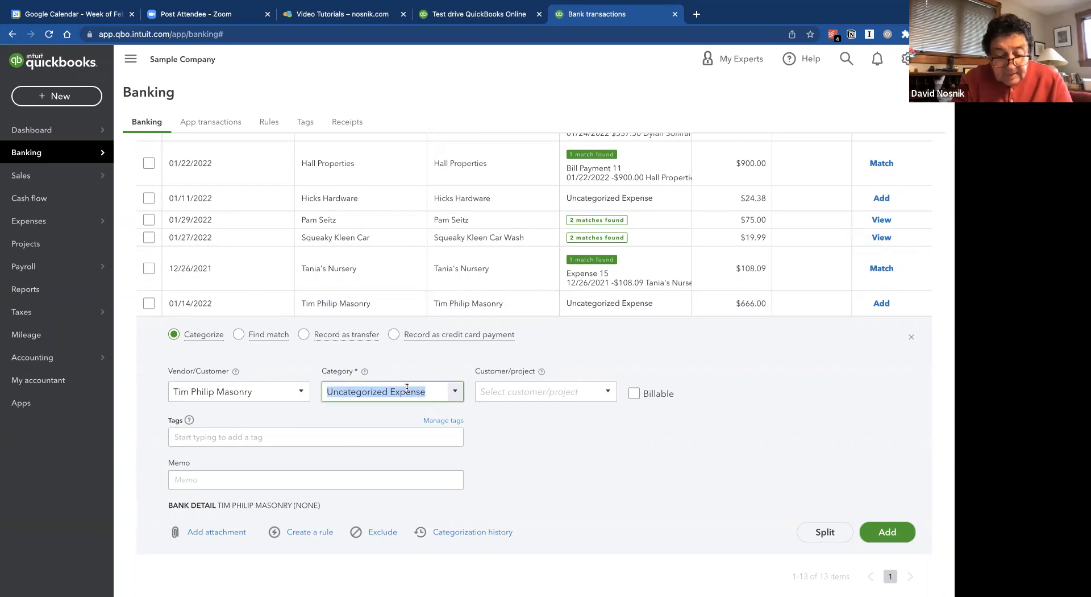
type("cem")
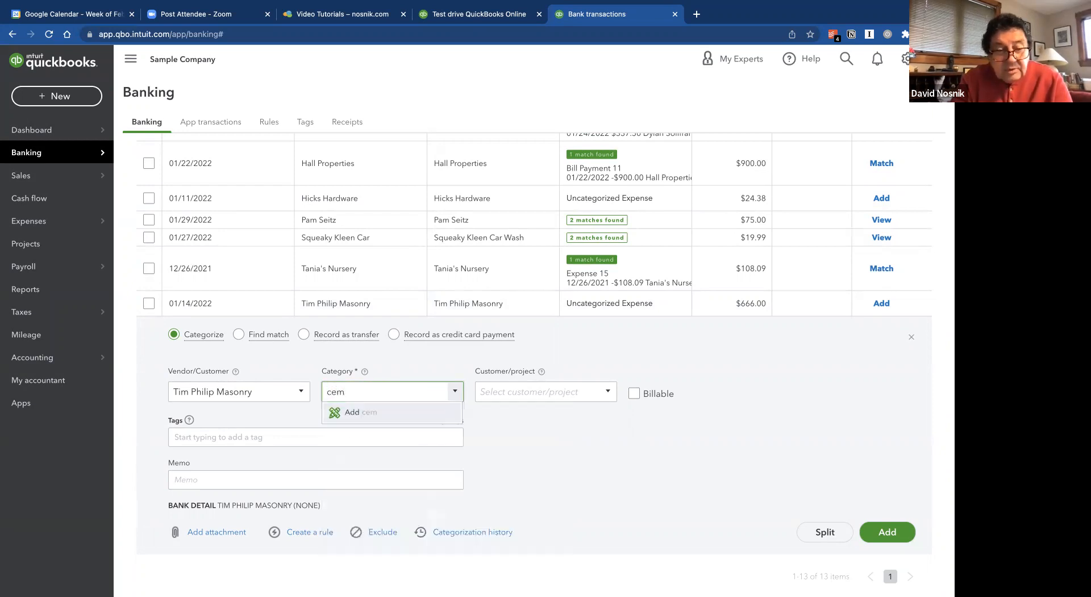
key("BackSpace")
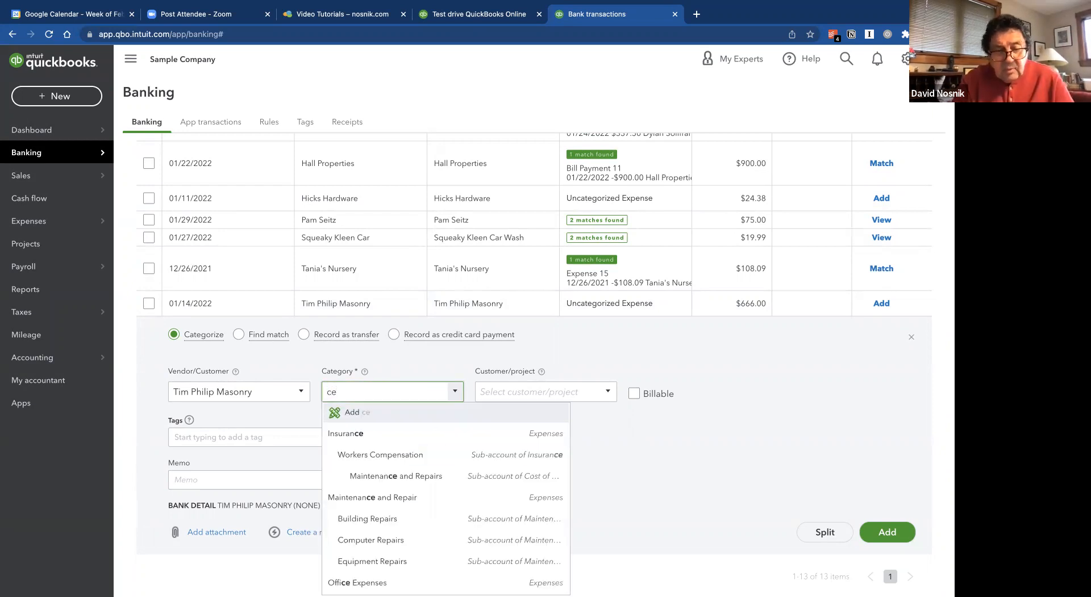
left_click(407, 519)
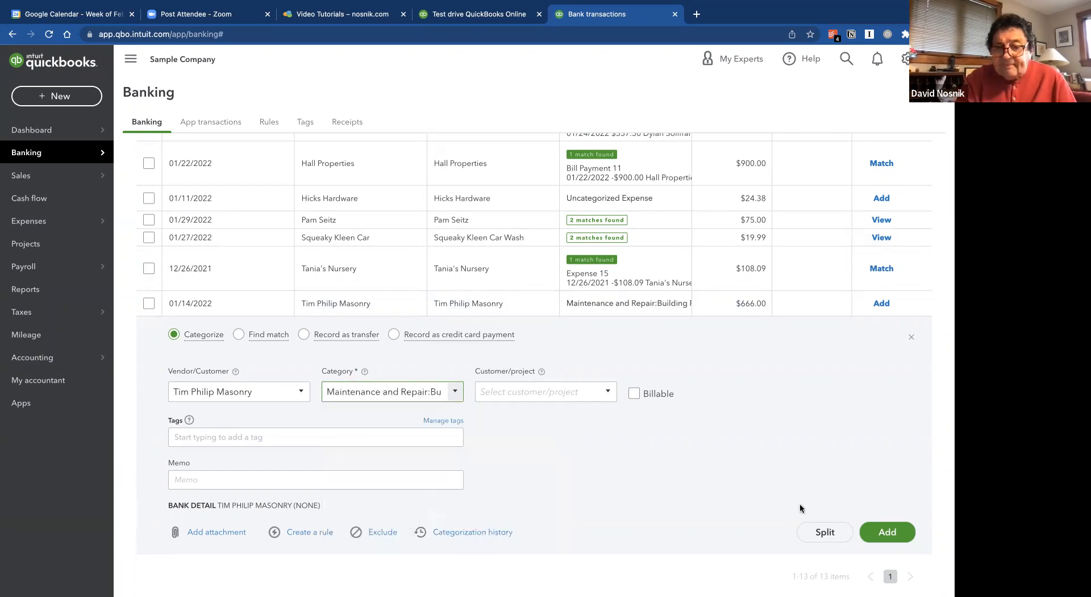
left_click(879, 531)
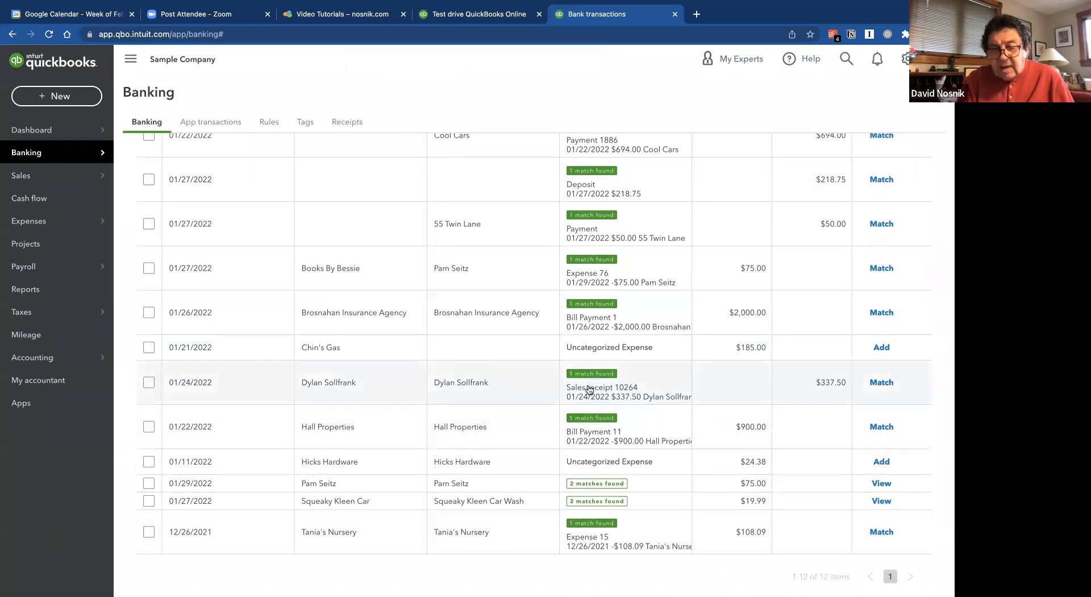
Step: Match the 01/24/2022 $337.50 received transaction to its suggested sales receipt
left_click(882, 382)
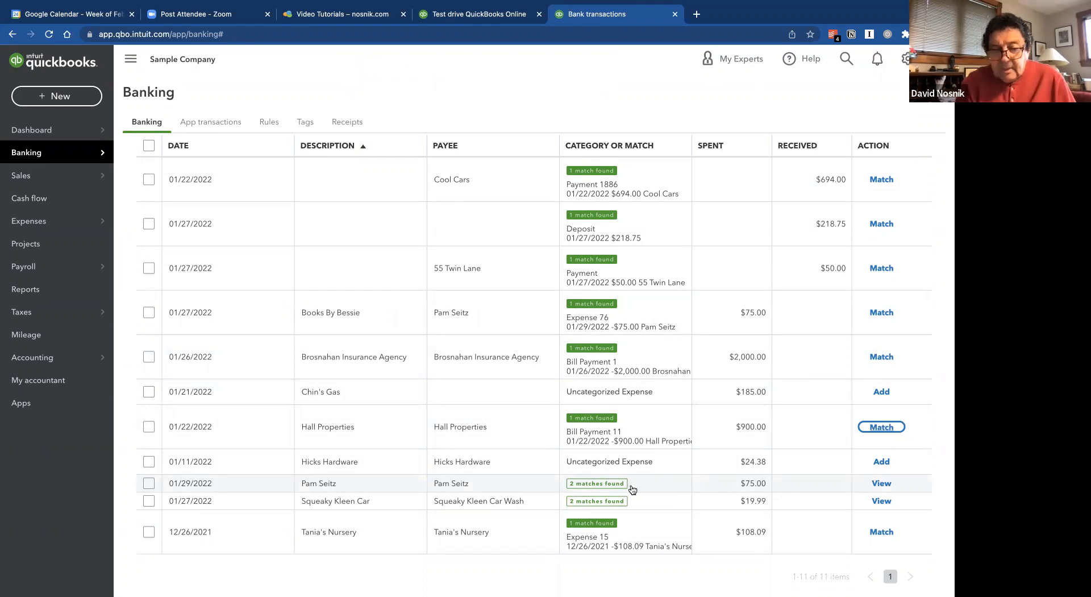
Step: Match the 01/29/2022 $75.00 transaction with two possible matches to Expense 76 instead of Bill Payment 3
left_click(615, 487)
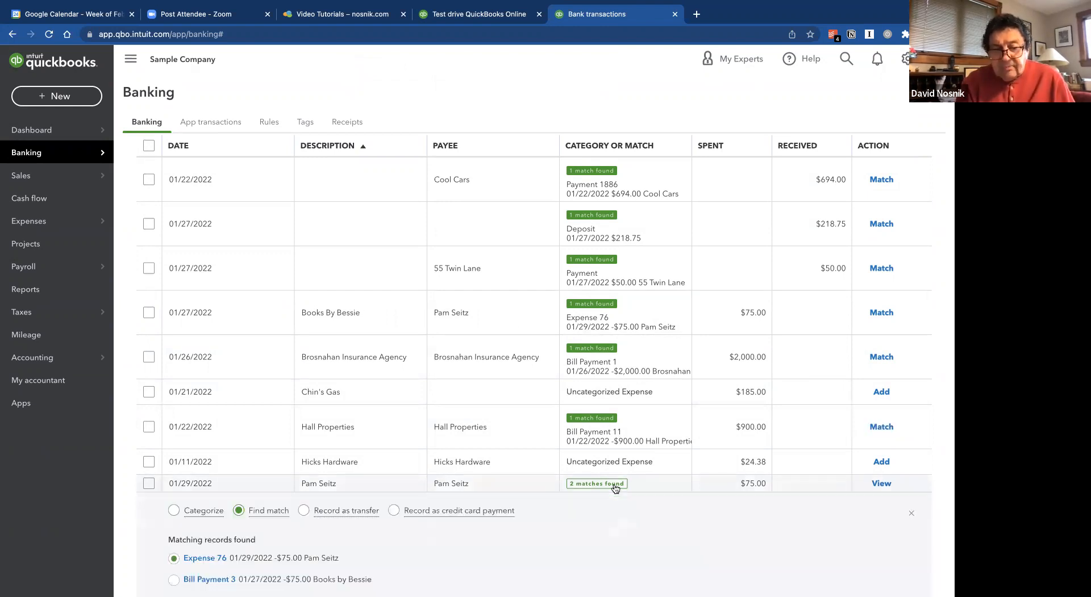
scroll(435, 474, "down", 1)
scroll(435, 475, "down", 3)
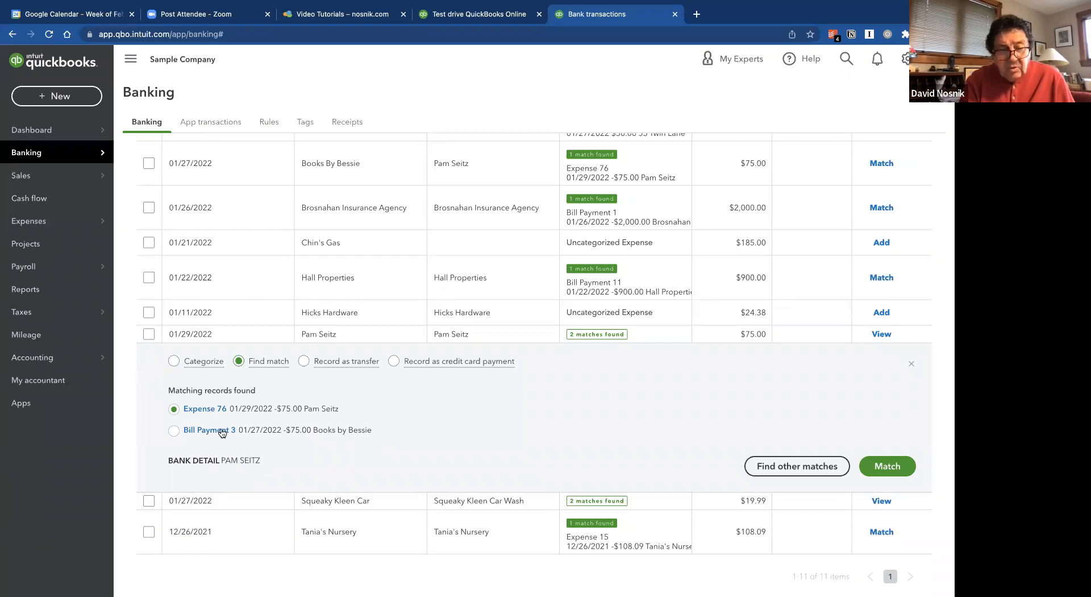
left_click(174, 431)
left_click(174, 411)
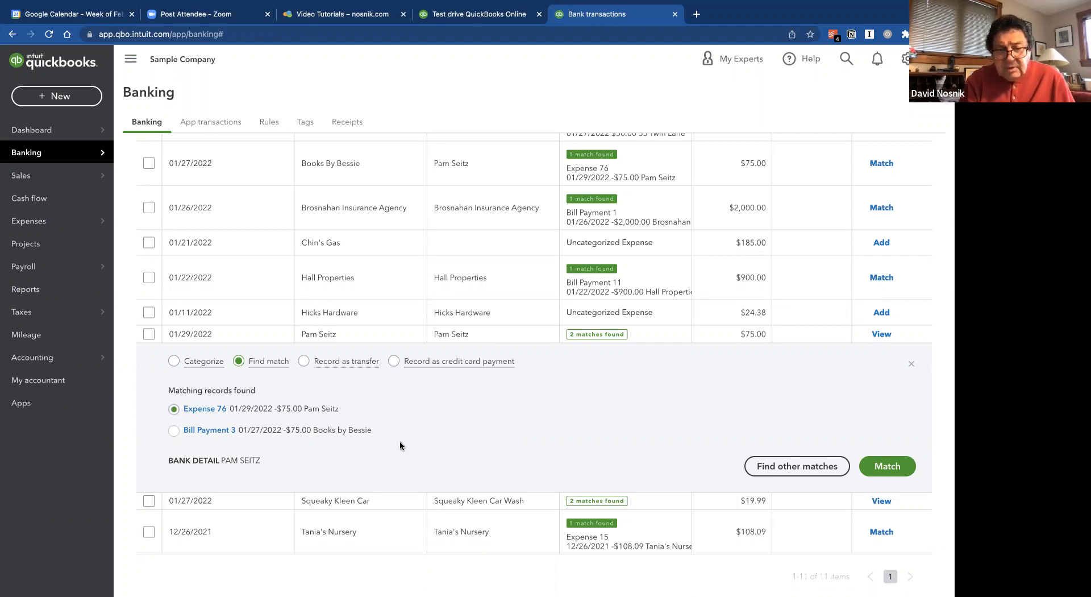
left_click(887, 466)
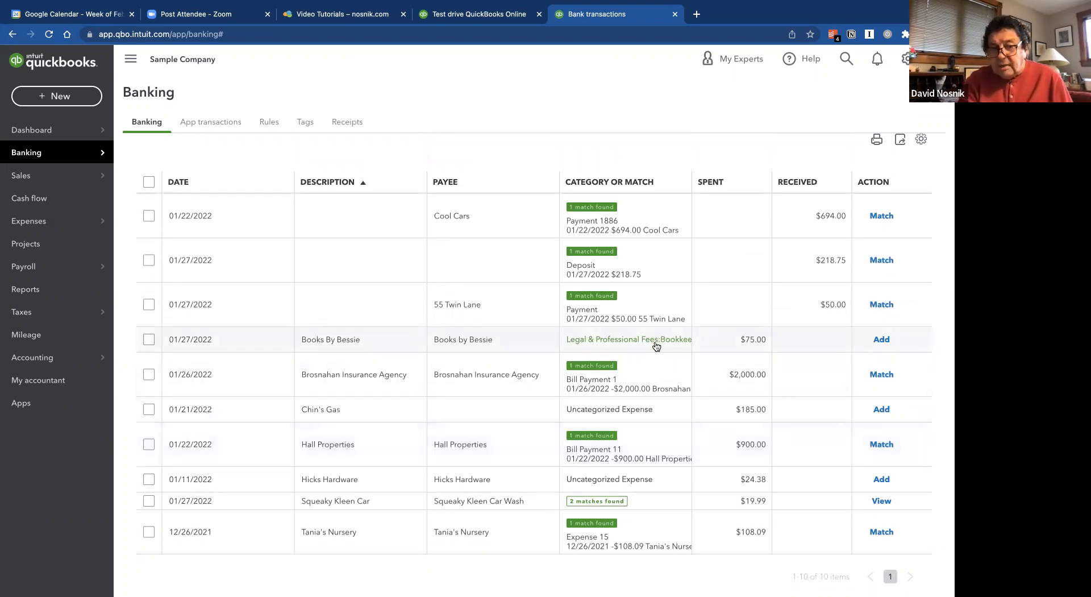
Step: Match the $19.99 Squeaky Kleen Car expense to the 01/27/2022 Check Debit, and add the 01/27/2022 Books By Bessie $75.00 expense under its suggested category
left_click(604, 506)
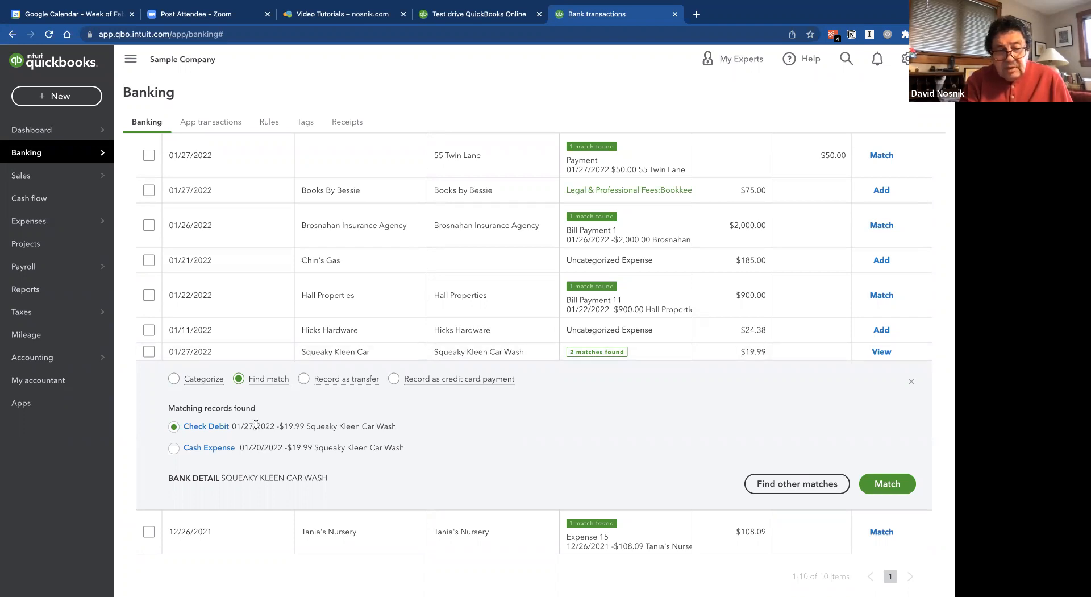
left_click(885, 484)
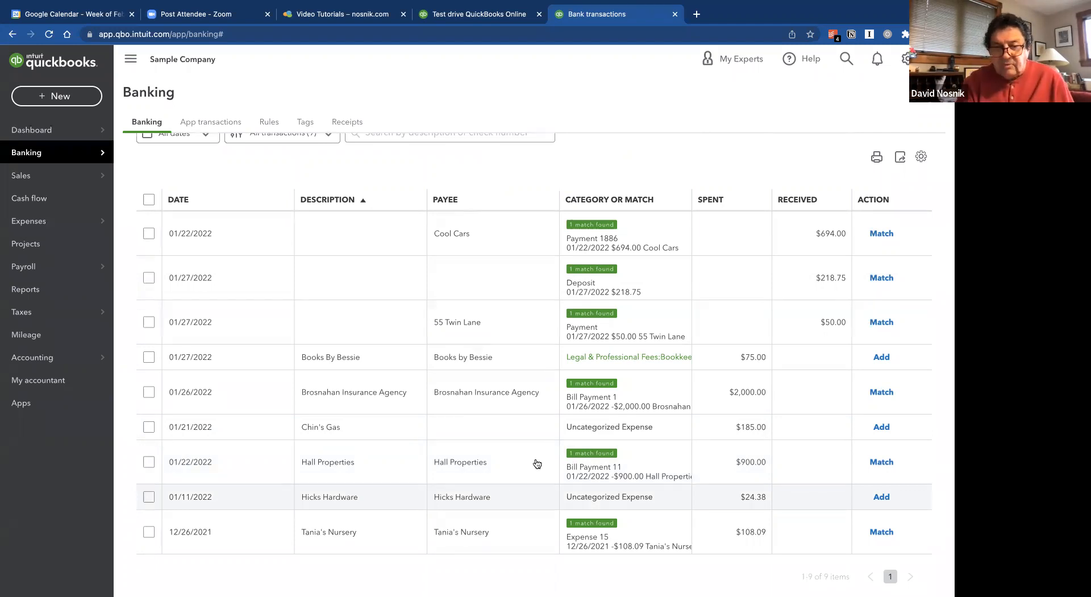
left_click(882, 357)
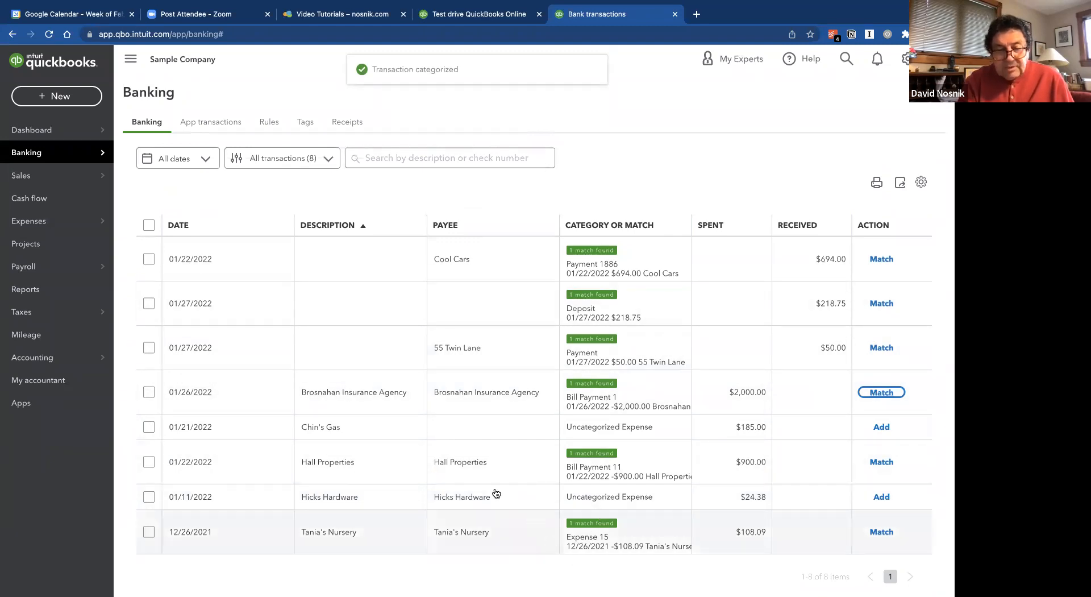
Step: Categorize the 01/11/2022 Hicks Hardware $24.38 expense as Building Repairs under Maintenance and Repair, and add it to the books
left_click(639, 490)
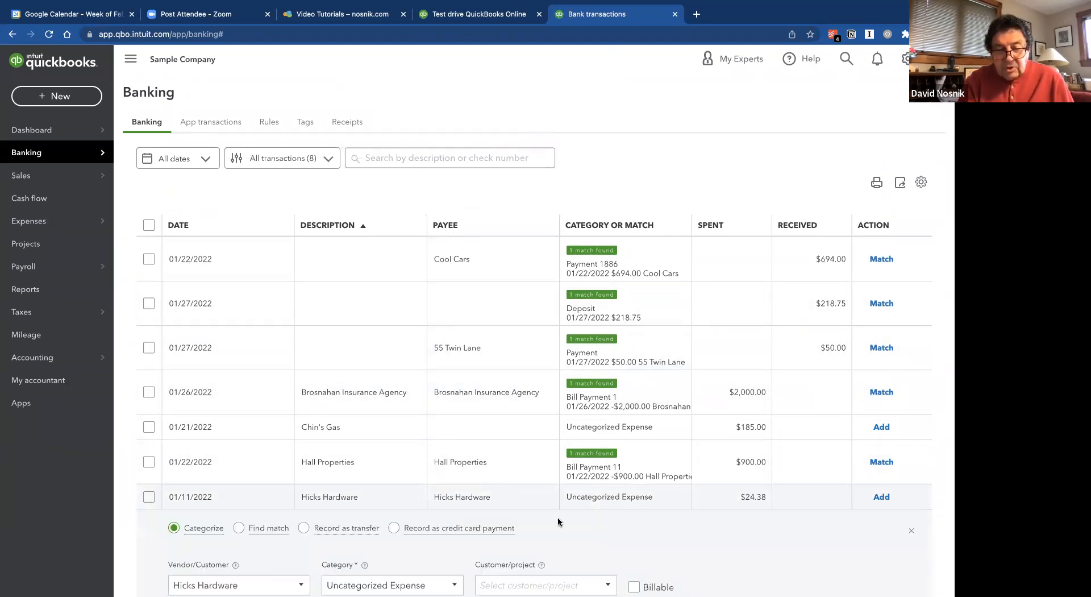
left_click(422, 394)
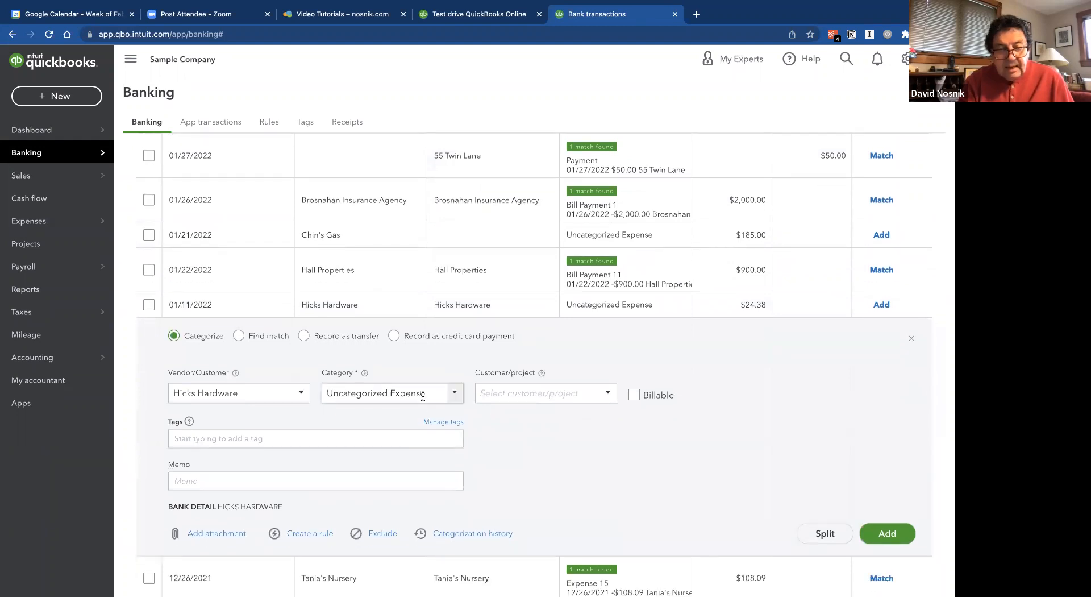
type("re")
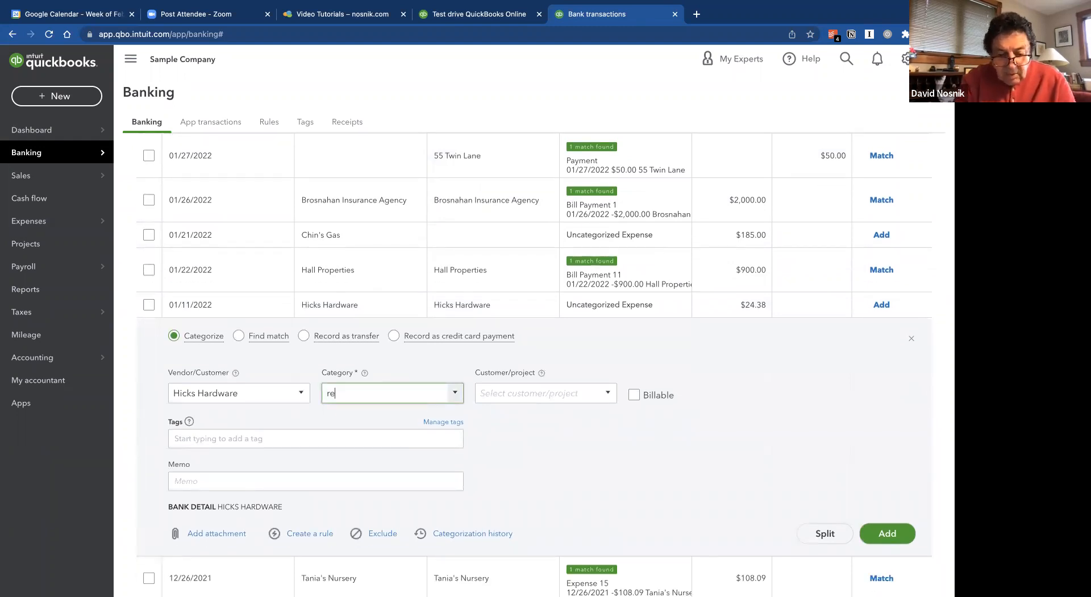
type("pai")
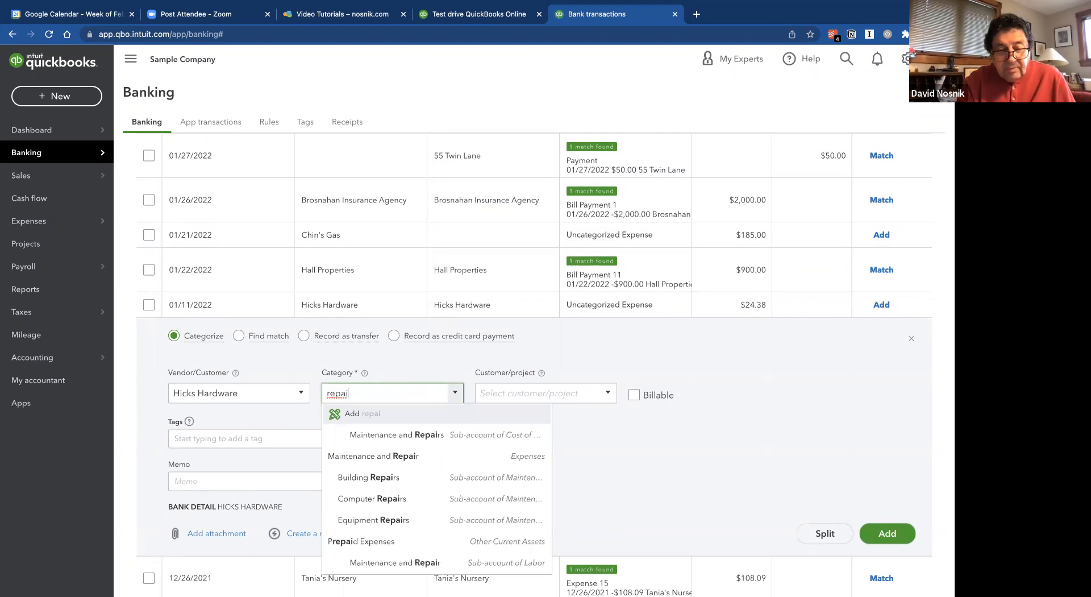
left_click(409, 483)
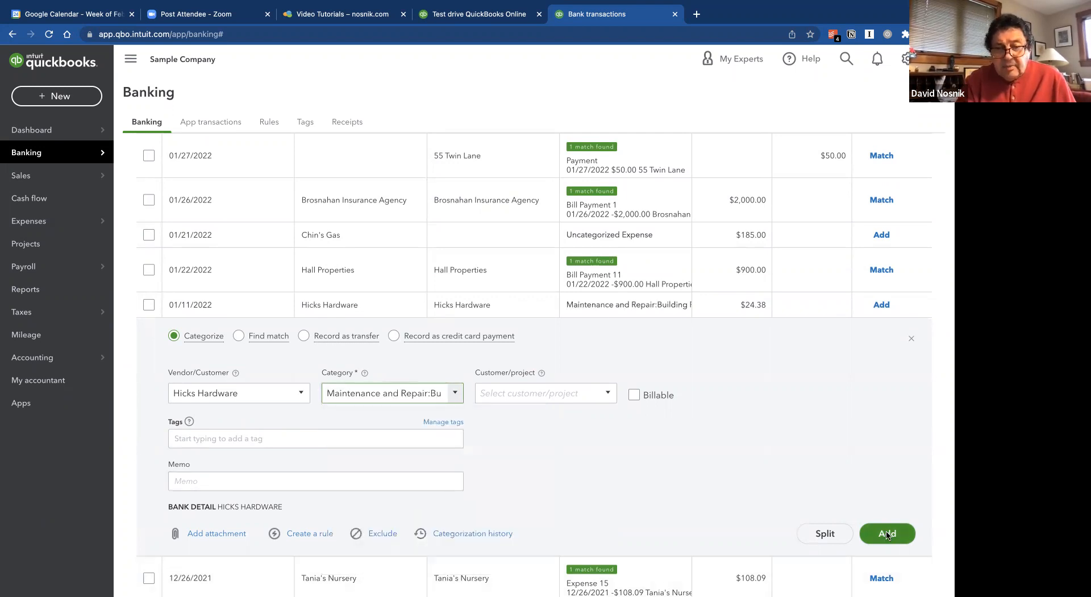
left_click(887, 534)
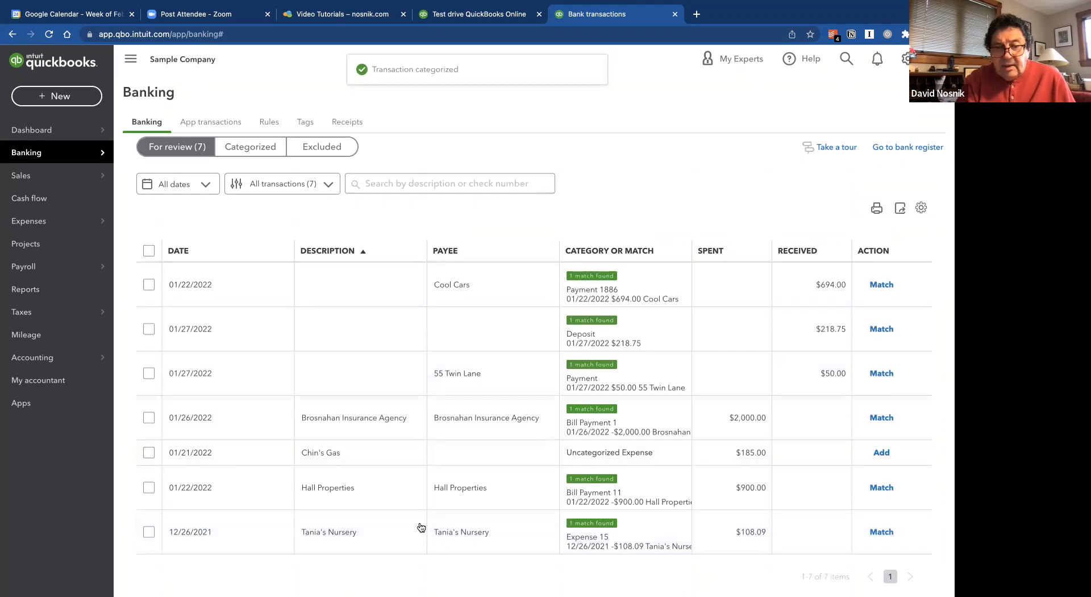
Step: Select all remaining Checking transactions for review and accept them as a batch
left_click(149, 251)
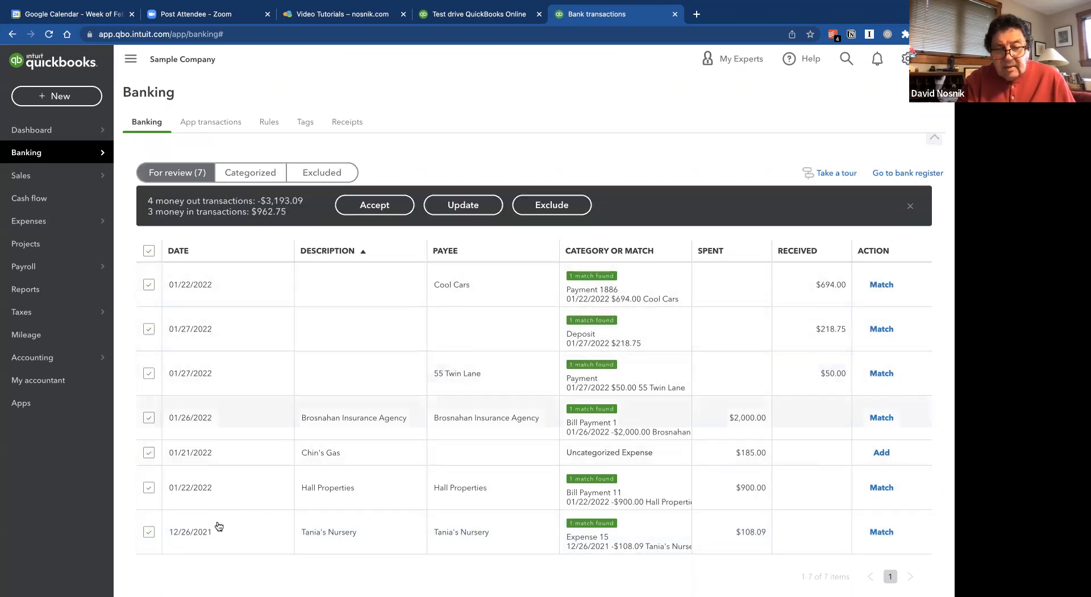
left_click(377, 208)
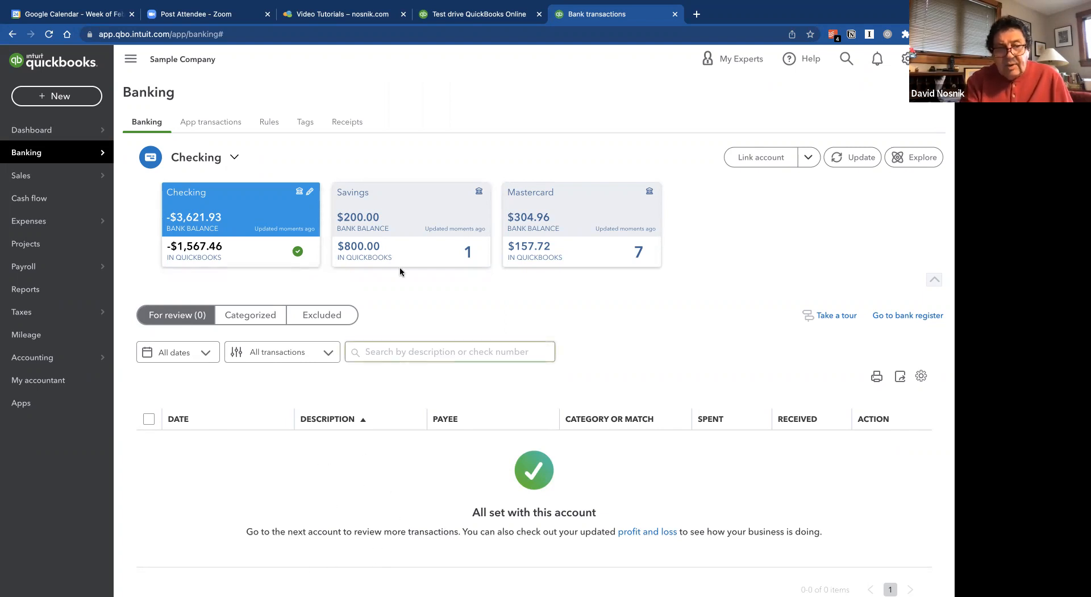
Step: Switch to the Savings account and match its 01/29/2022 $200.00 transaction to the suggested deposit
left_click(407, 200)
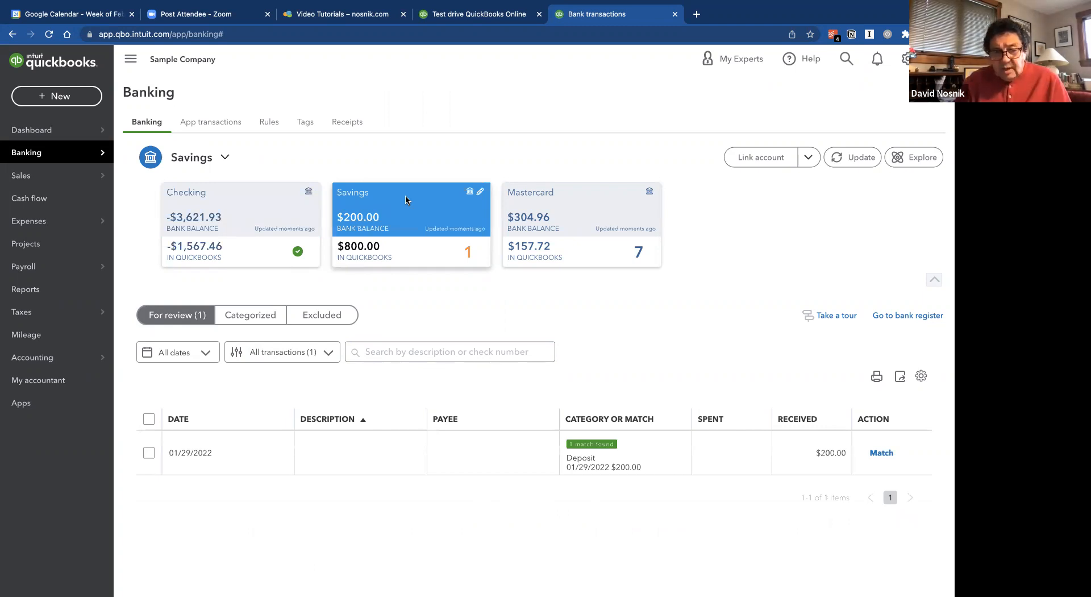
scroll(161, 391, "right", 3)
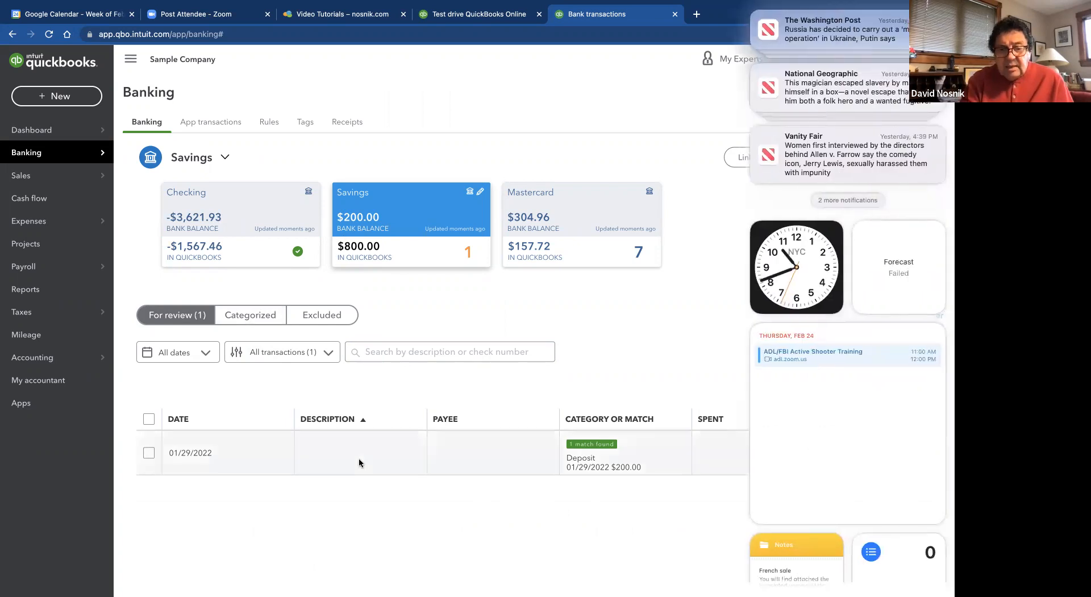
left_click(454, 525)
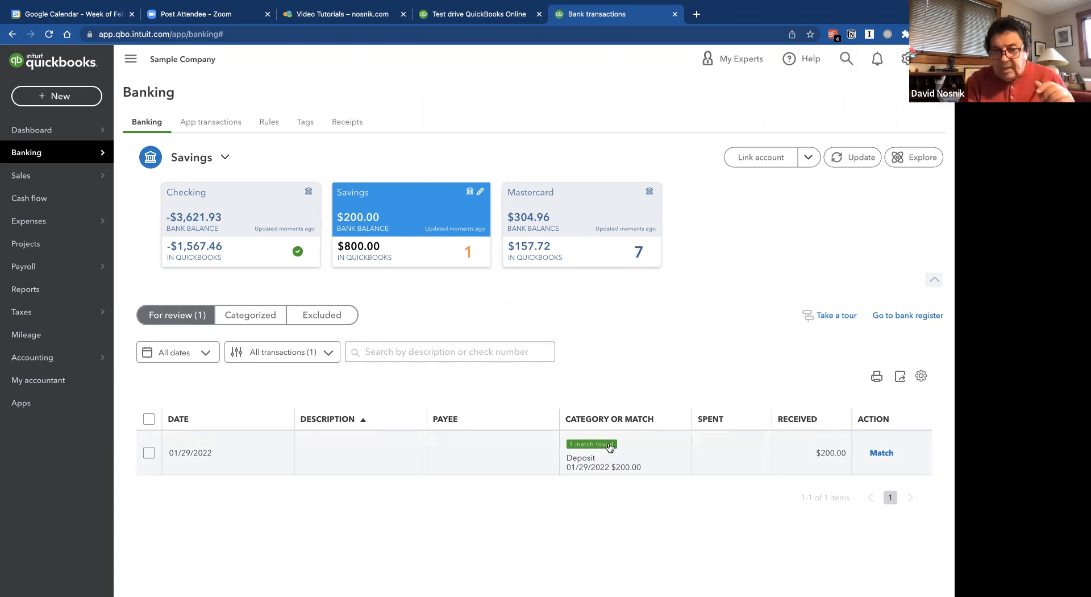
left_click(890, 454)
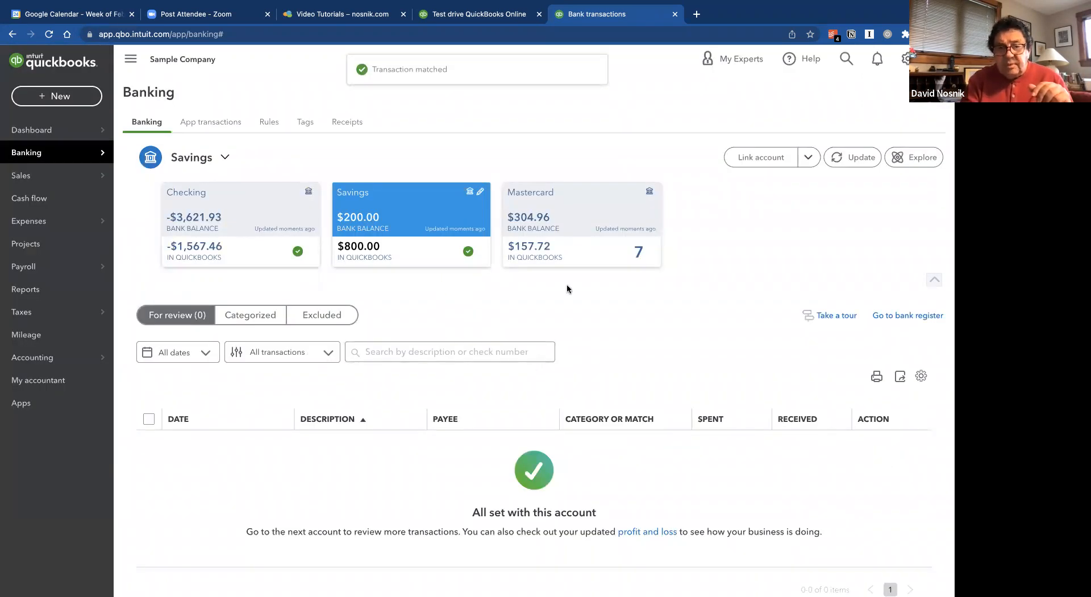
Step: Look over the Mastercard account's downloaded transactions awaiting review
left_click(601, 201)
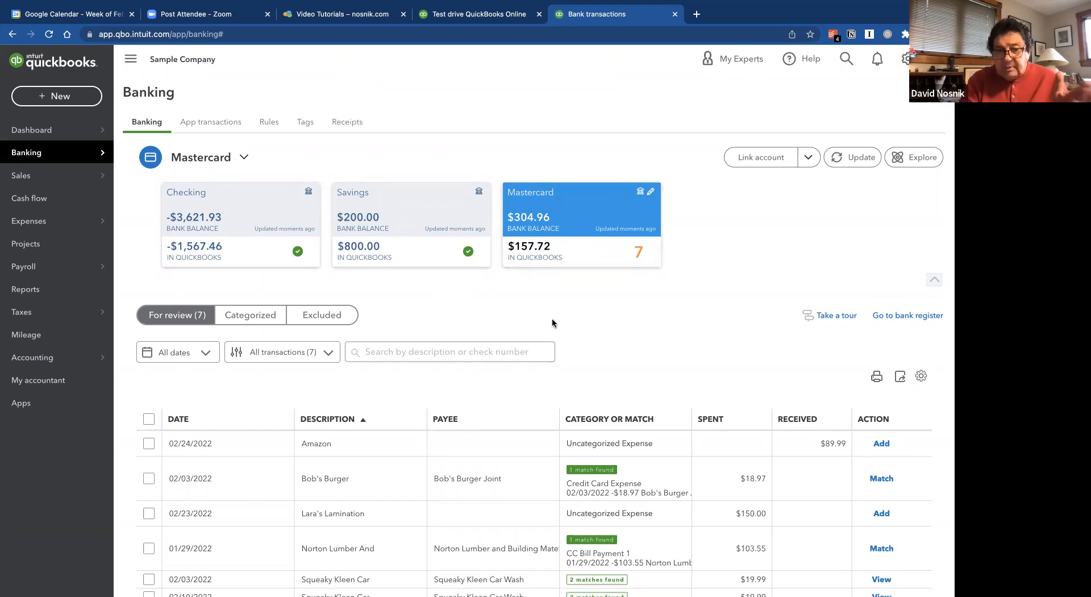
scroll(552, 322, "down", 3)
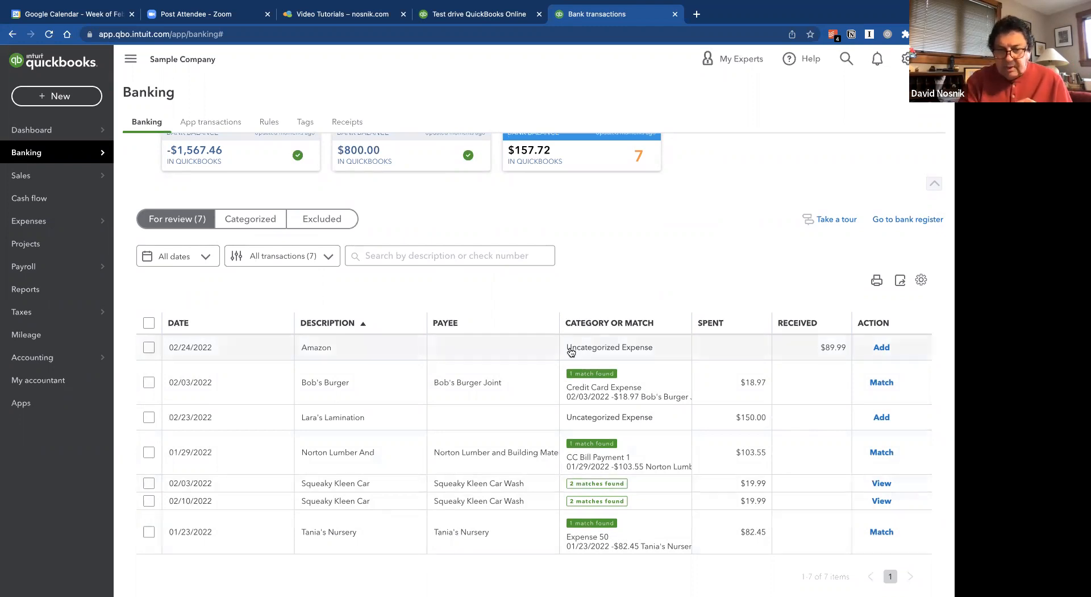
scroll(543, 377, "up", 2)
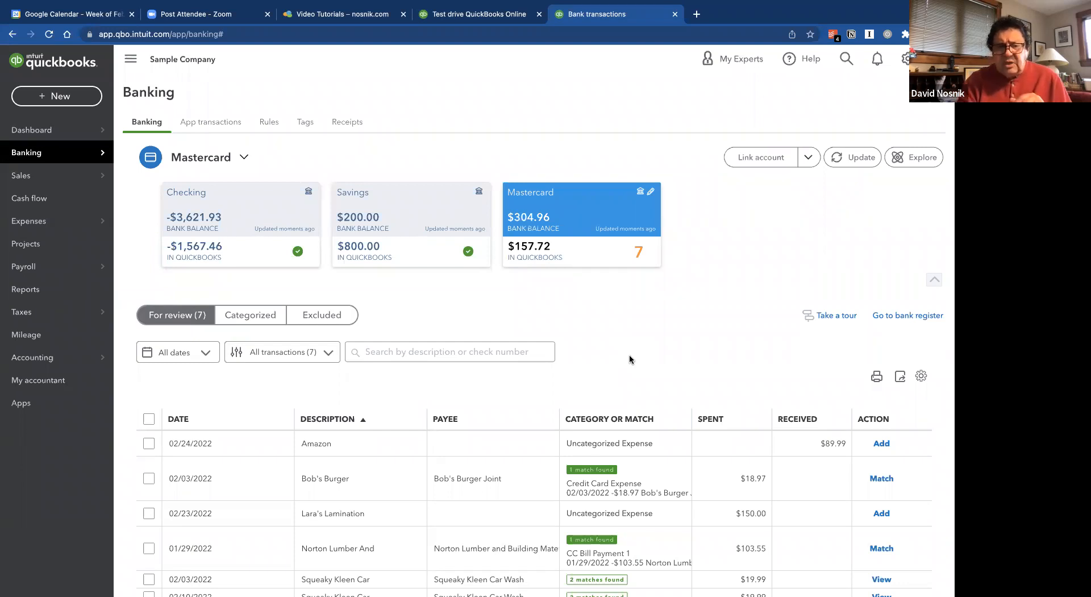
Step: Examine the Checking account's categorized transactions, sort them by date with the oldest first, check the excluded list, and return to For review
left_click(256, 206)
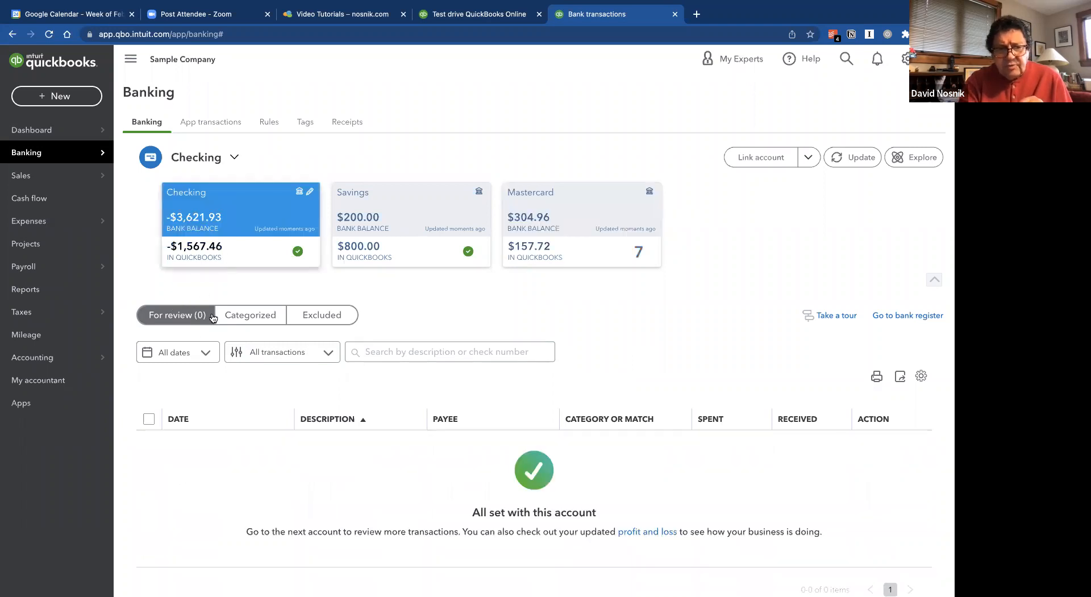
left_click(247, 316)
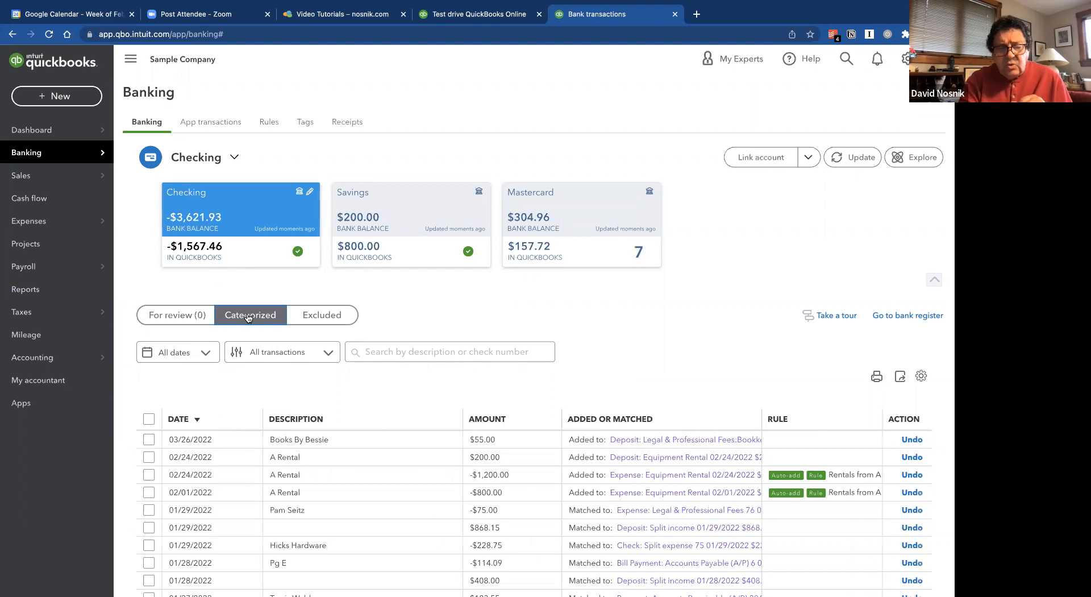
scroll(453, 325, "down", 3)
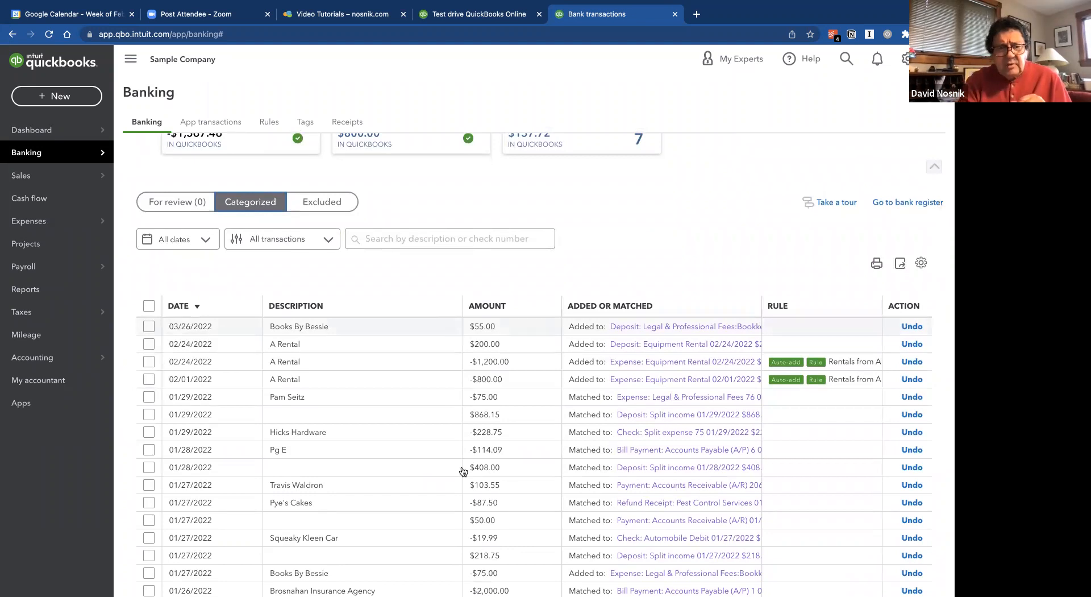
scroll(430, 481, "down", 5)
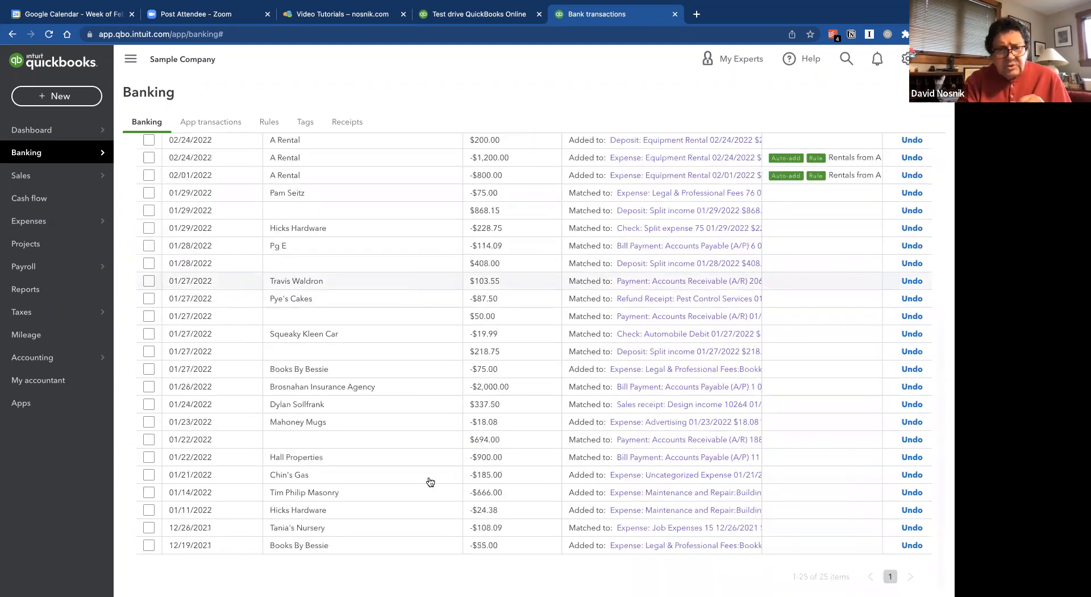
scroll(430, 481, "up", 8)
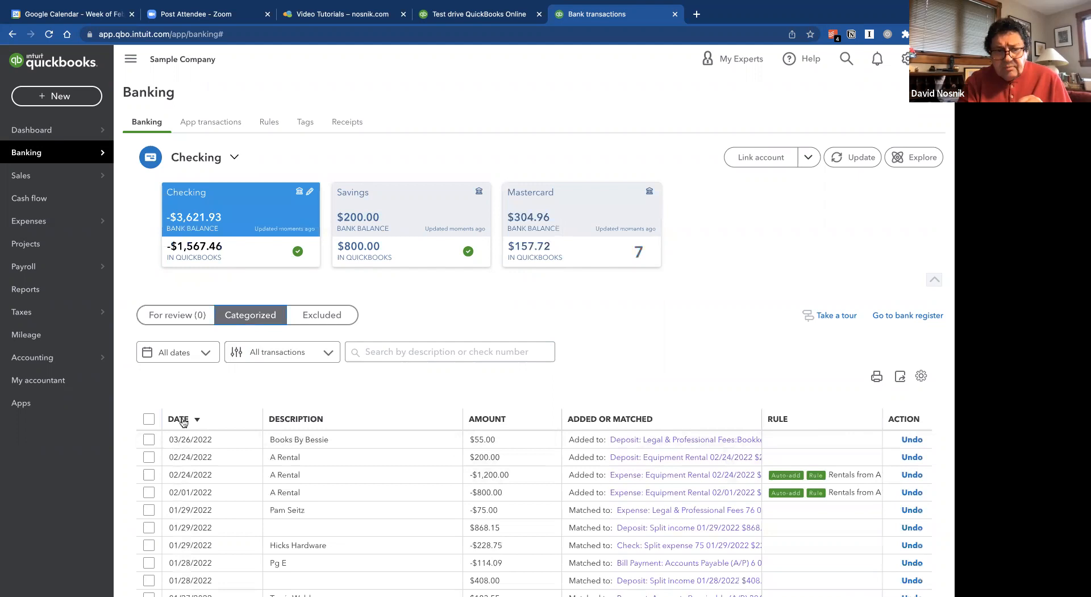
left_click(182, 420)
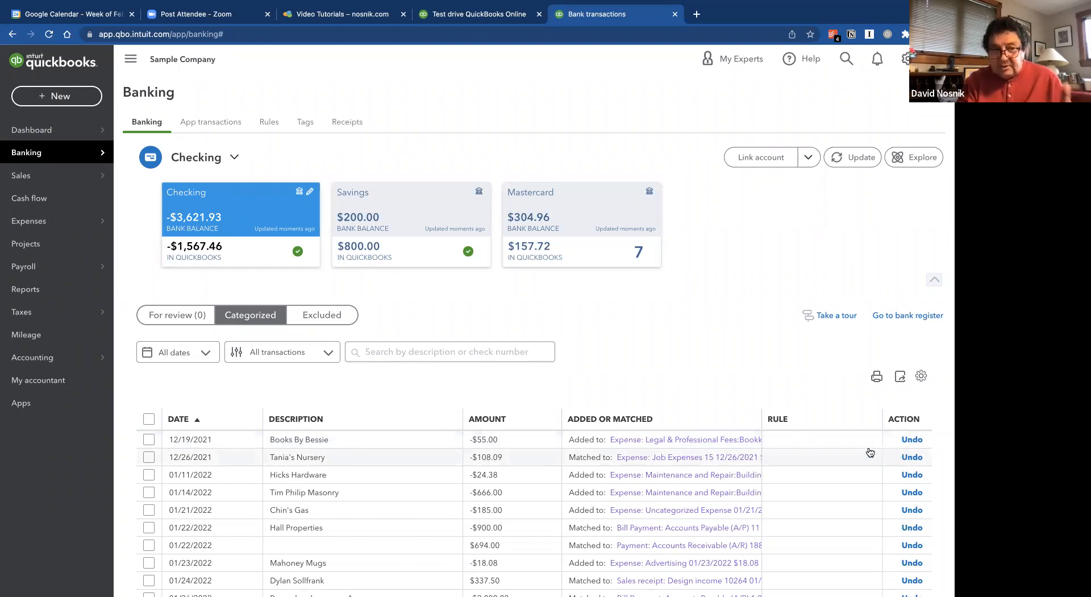
left_click(324, 317)
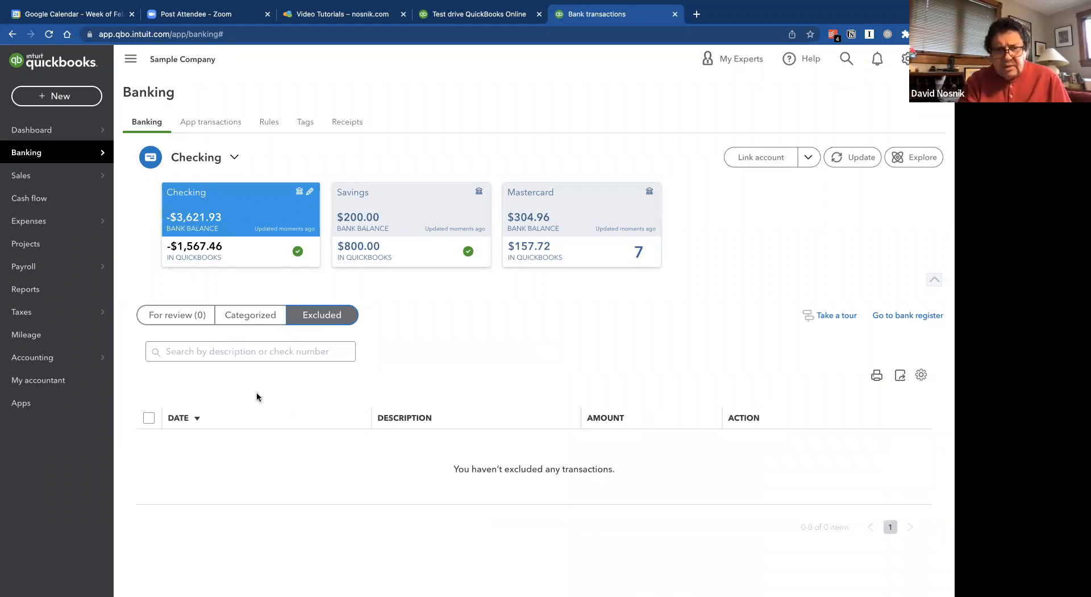
left_click(176, 323)
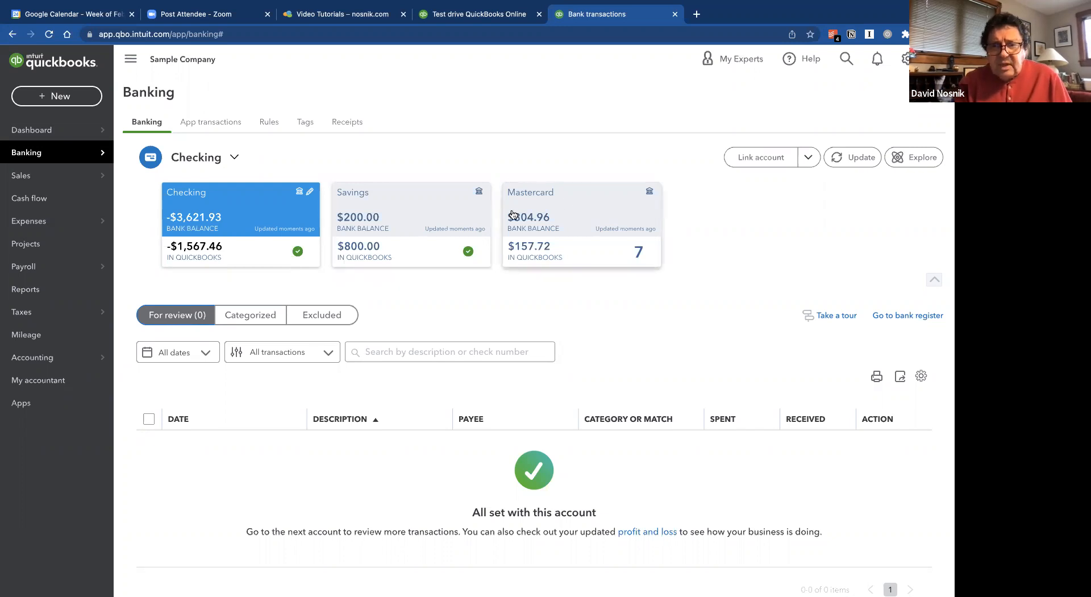
Step: Explore uploading bank transactions from a file, including the file selection, and close the import without choosing a file
left_click(811, 162)
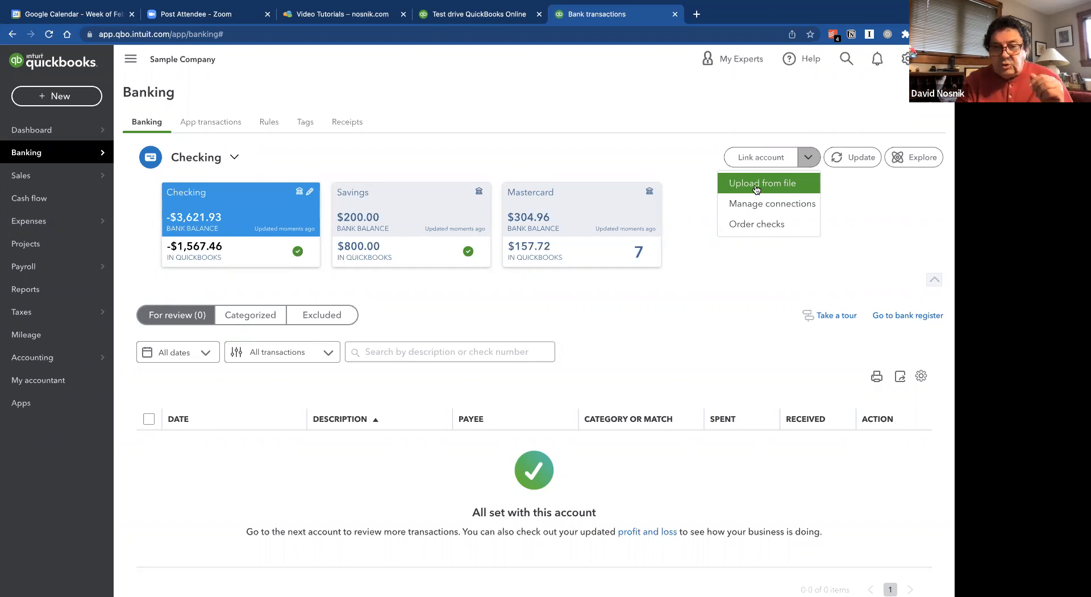
left_click(757, 186)
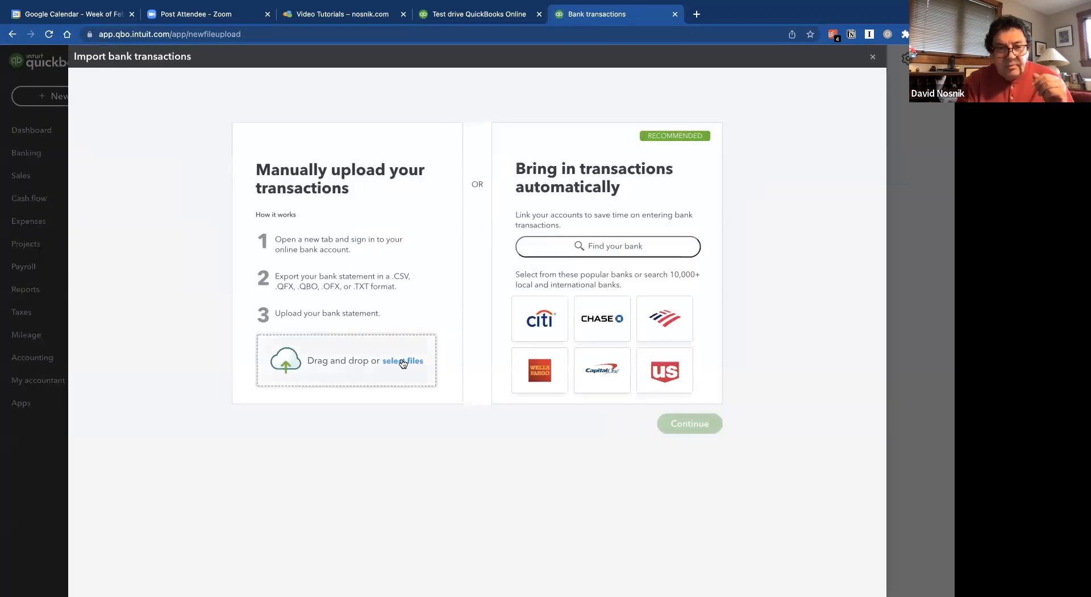
left_click(403, 362)
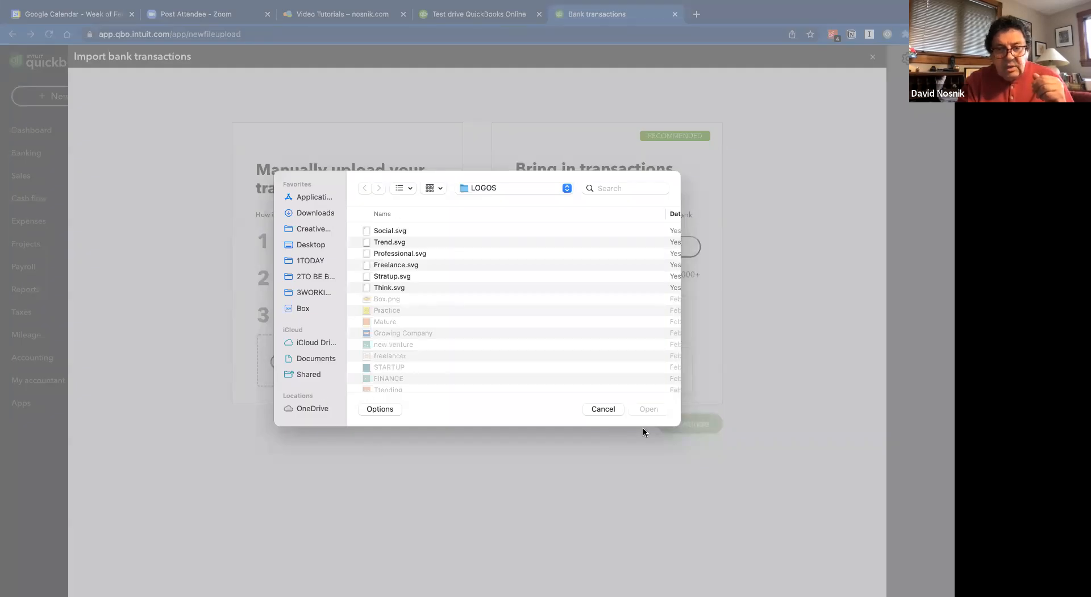
left_click(603, 409)
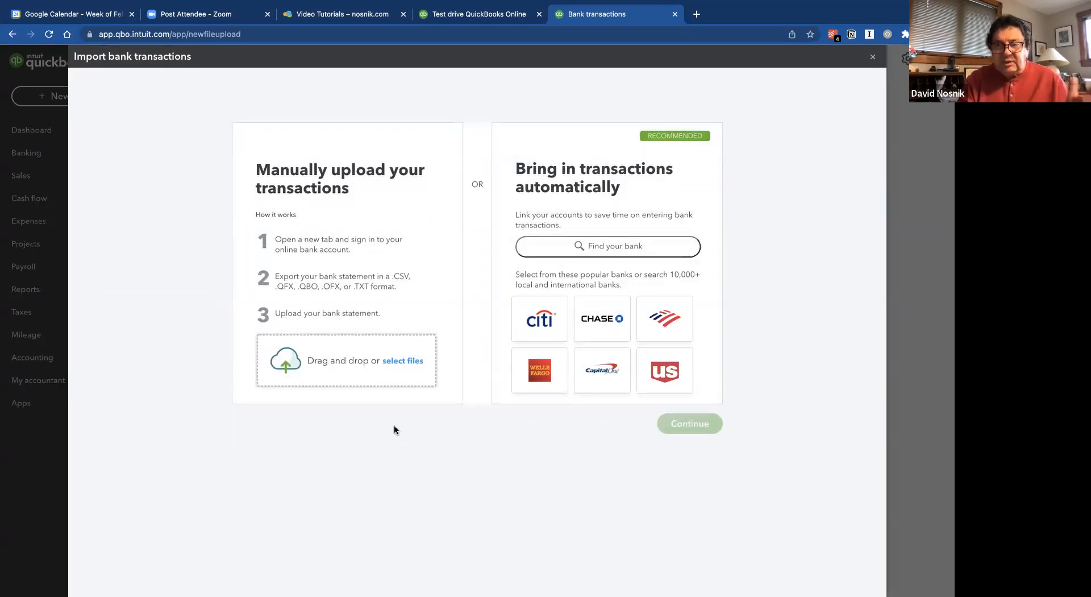
left_click(877, 59)
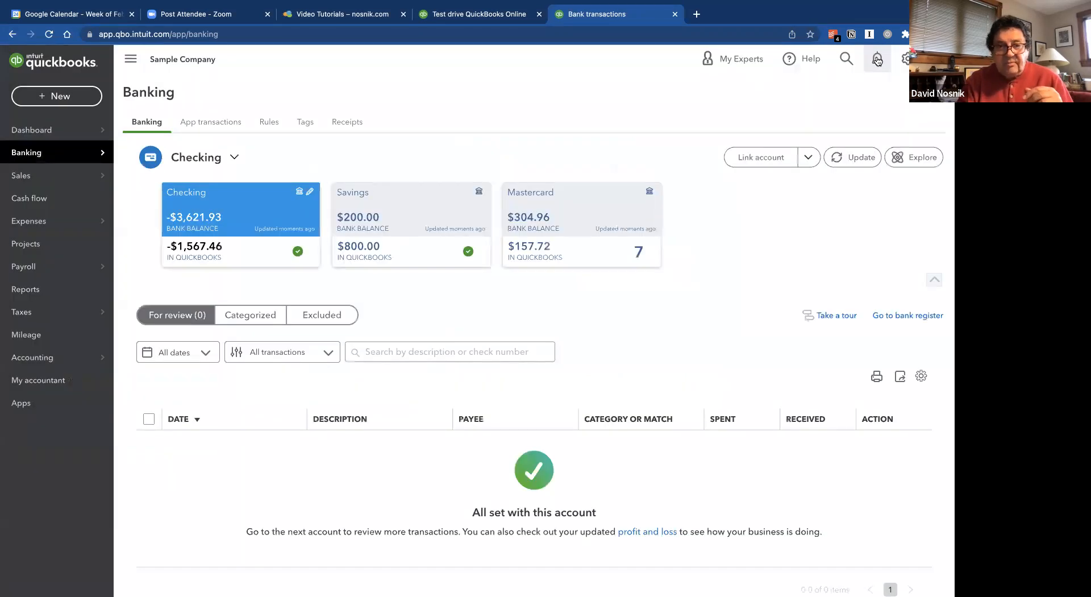
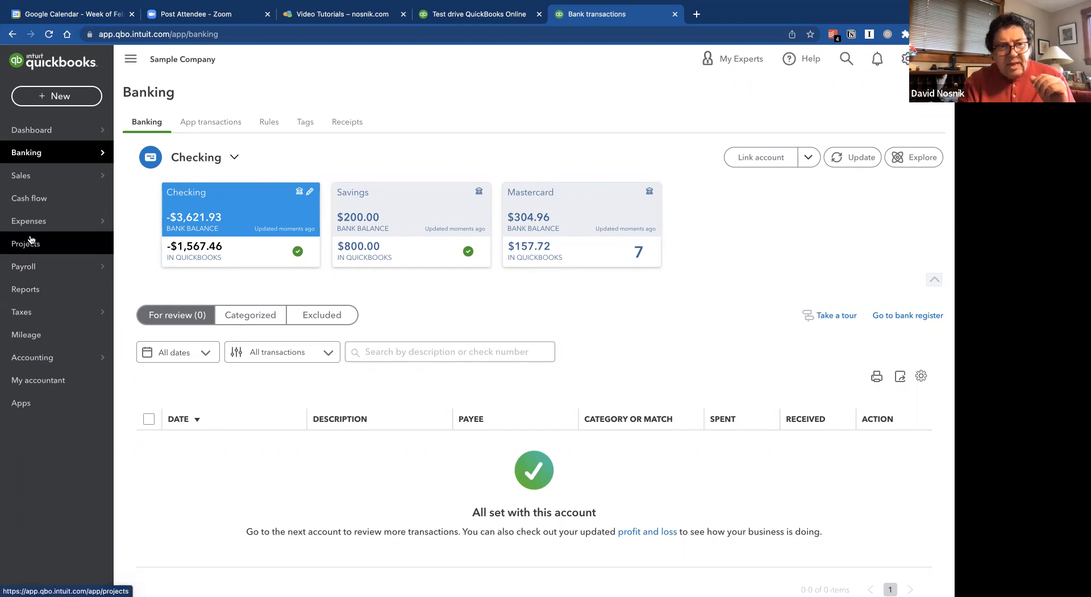
Step: Look over the Sales and Expenses options and the list of new transaction types, closing it without creating anything
mouse_move(34, 232)
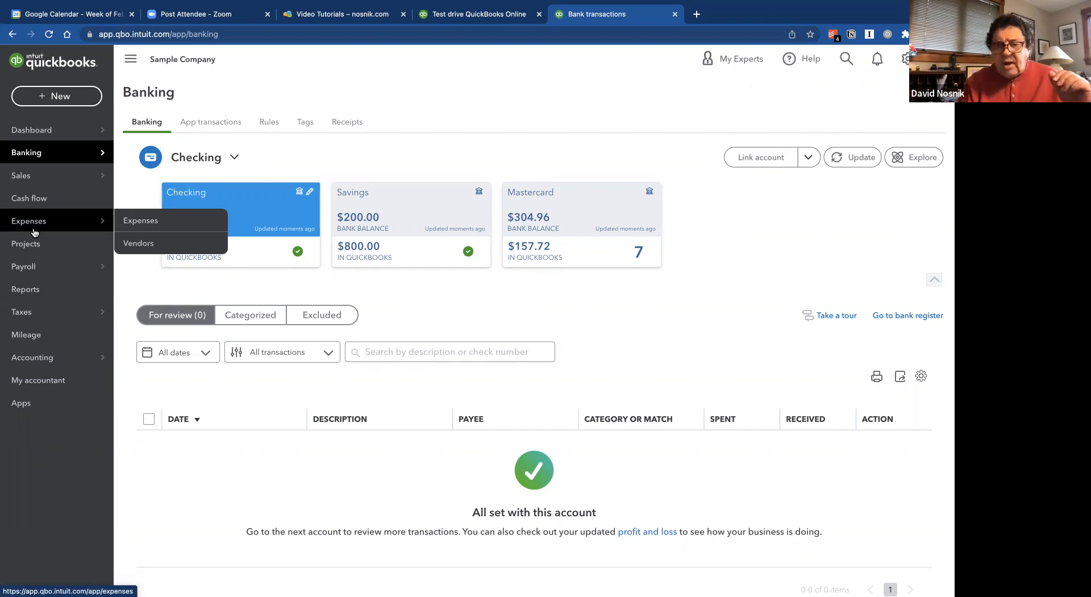
mouse_move(39, 181)
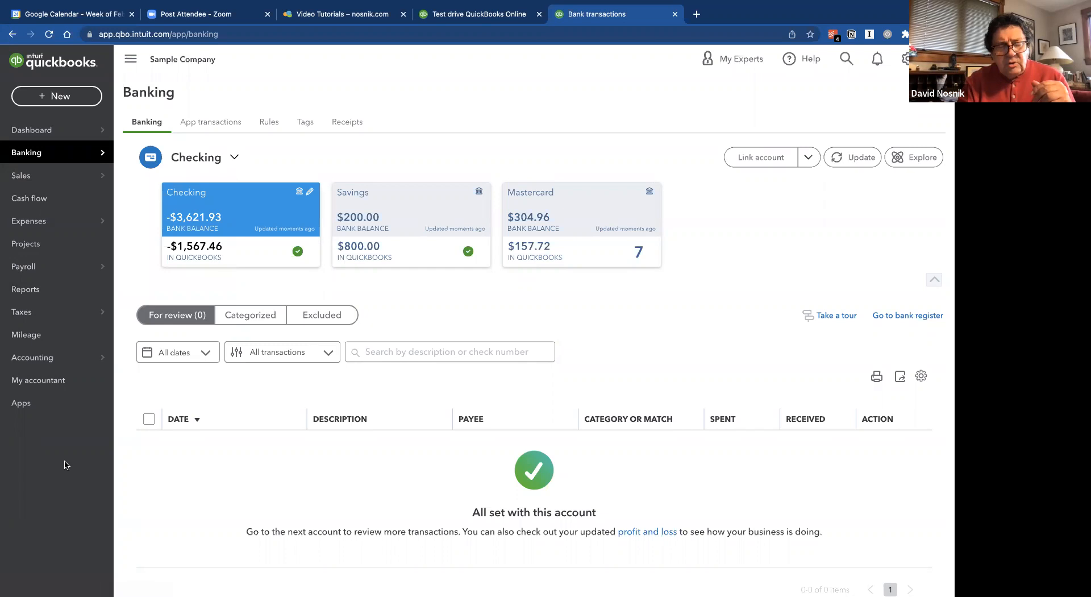
mouse_move(25, 173)
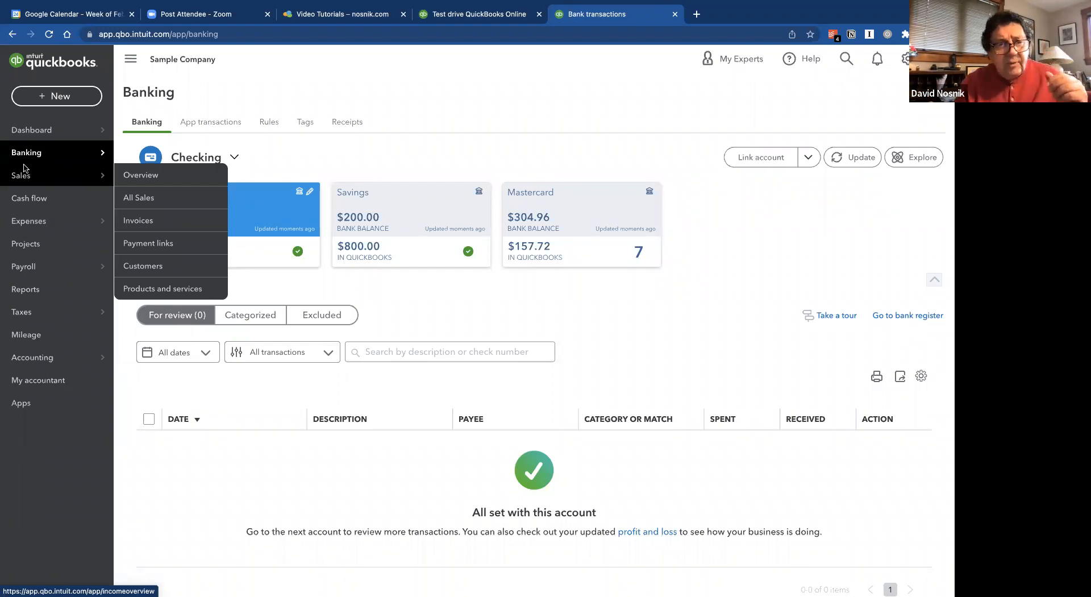
left_click(62, 98)
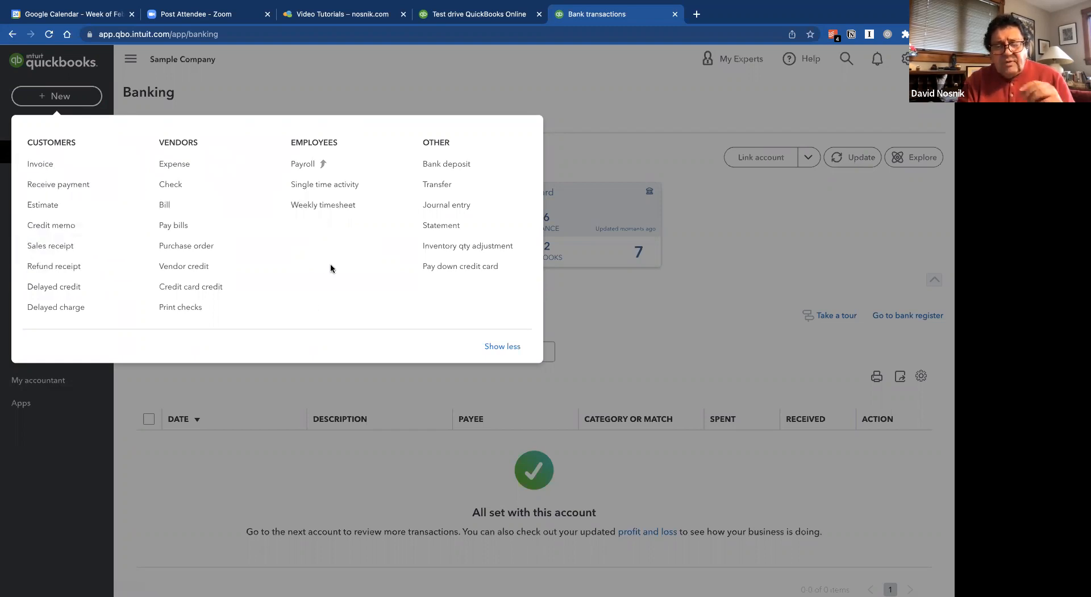
left_click(358, 389)
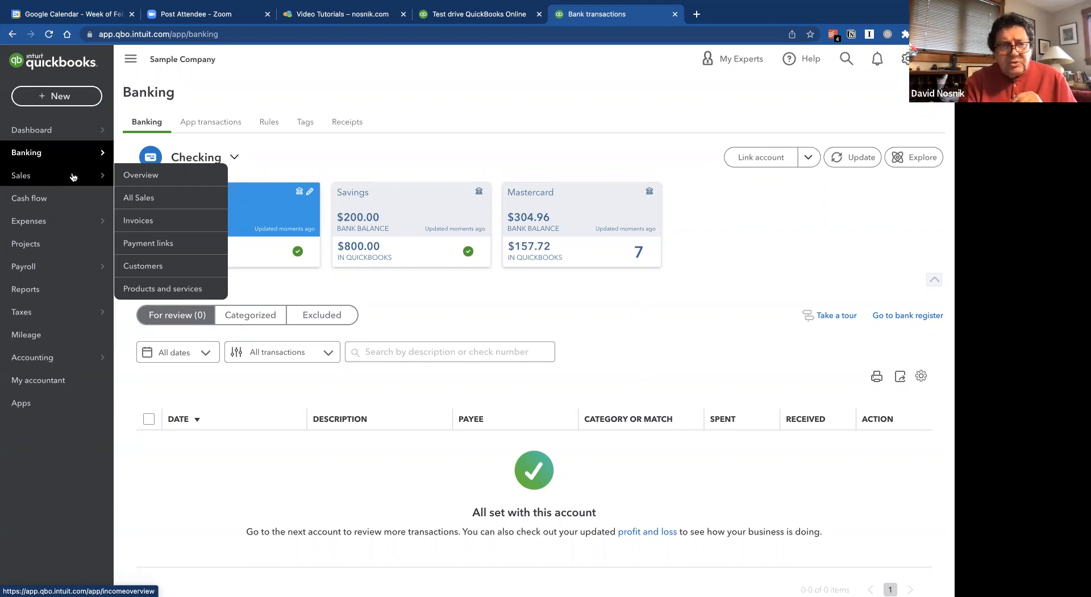
Step: Bring up the sales invoices list and dismiss its date and status filter tip
left_click(137, 222)
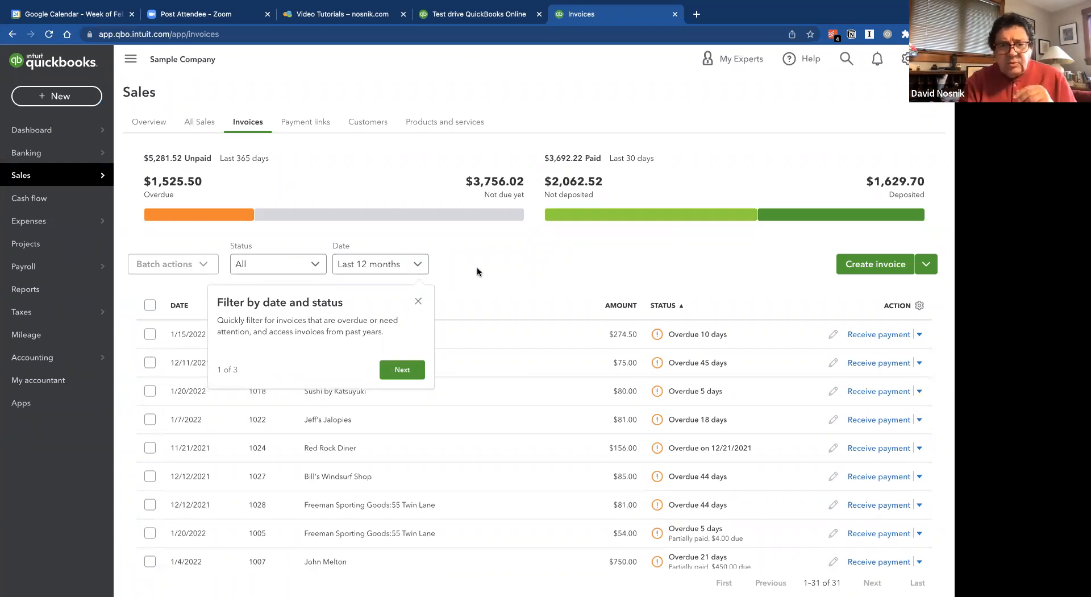
left_click(419, 301)
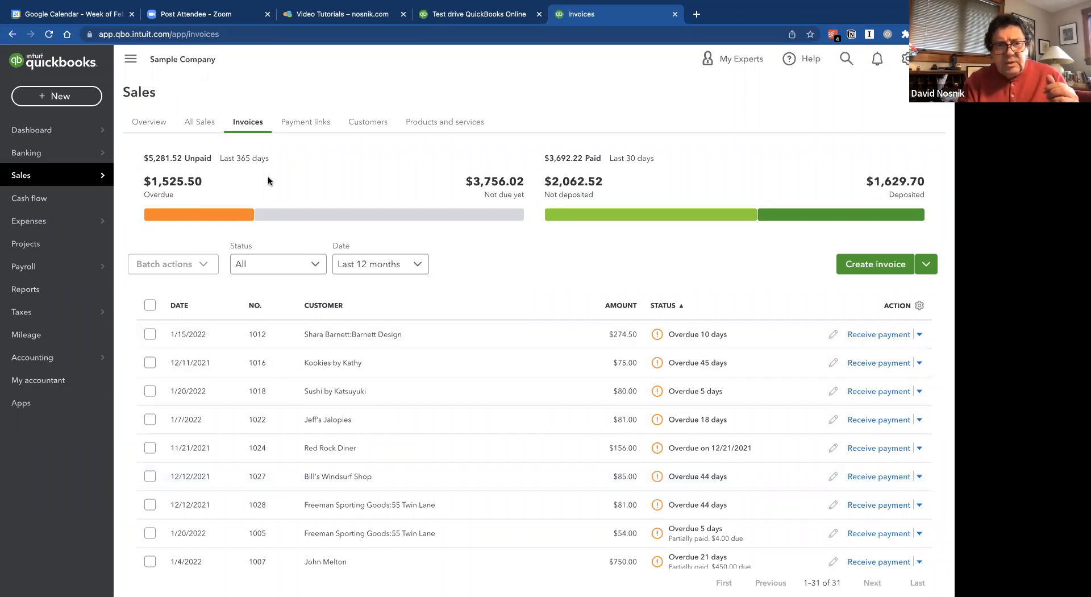
Step: Open the Amy's Bird Sanctuary customer record and its paid invoice dated 12/12/2021
left_click(368, 123)
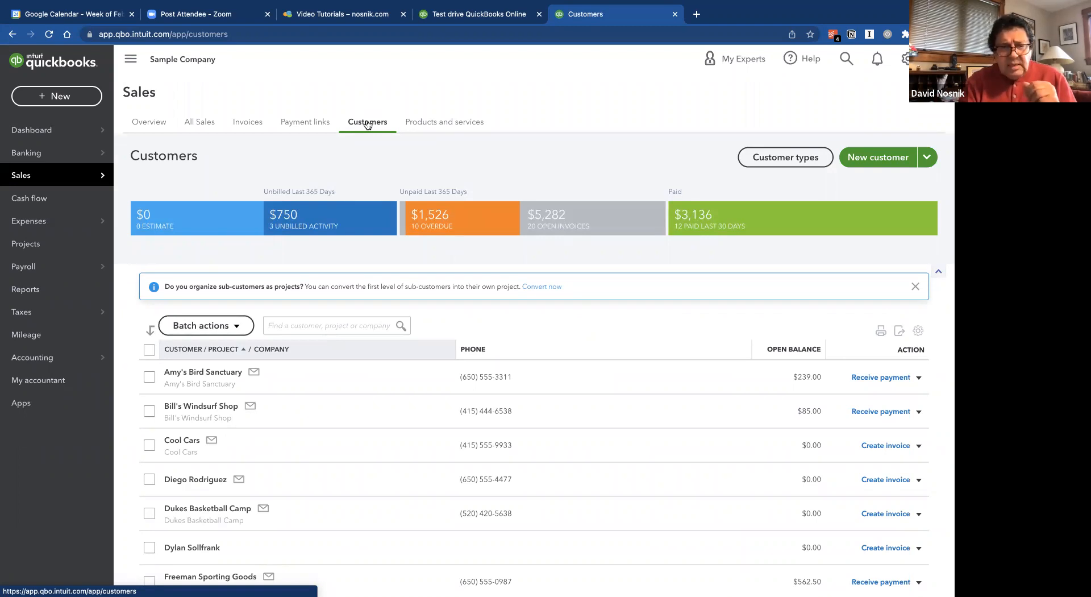
left_click(215, 373)
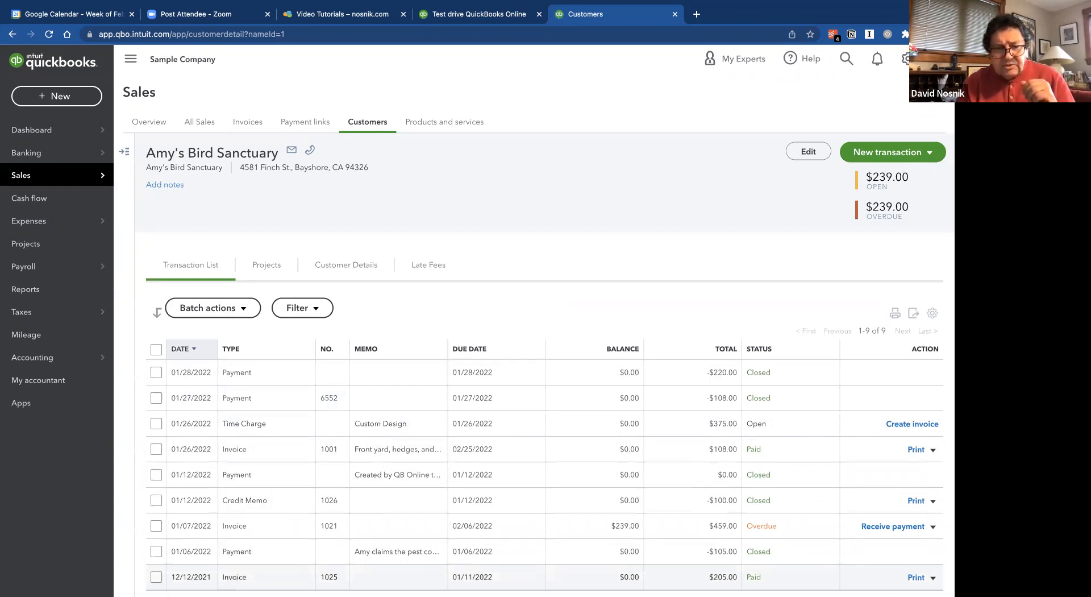
left_click(245, 578)
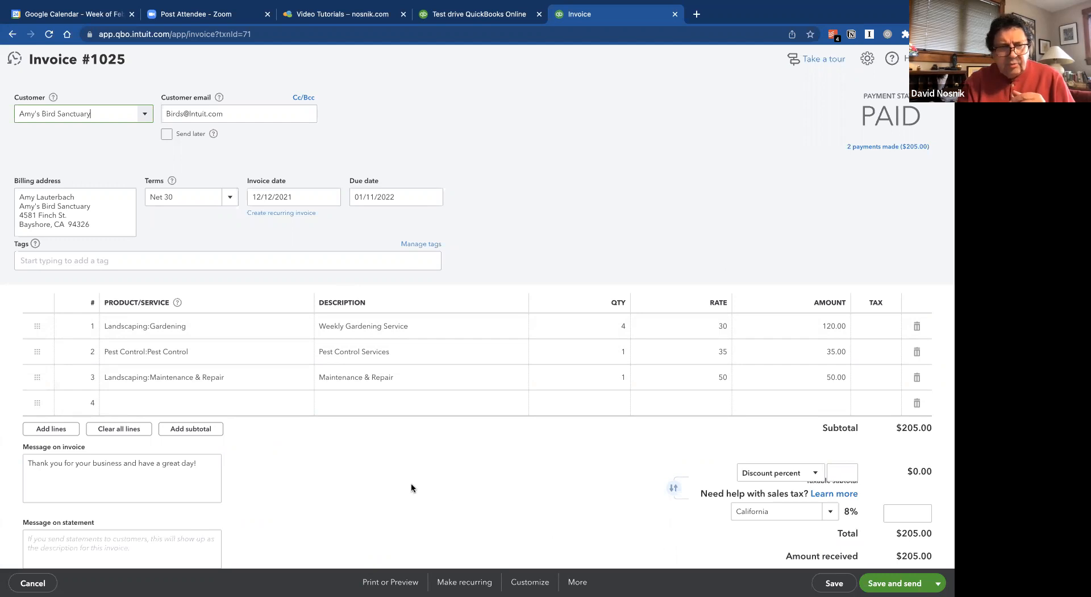
Step: Add a line described as Seeds to the invoice, with quantity 1 and rate 80
left_click(358, 404)
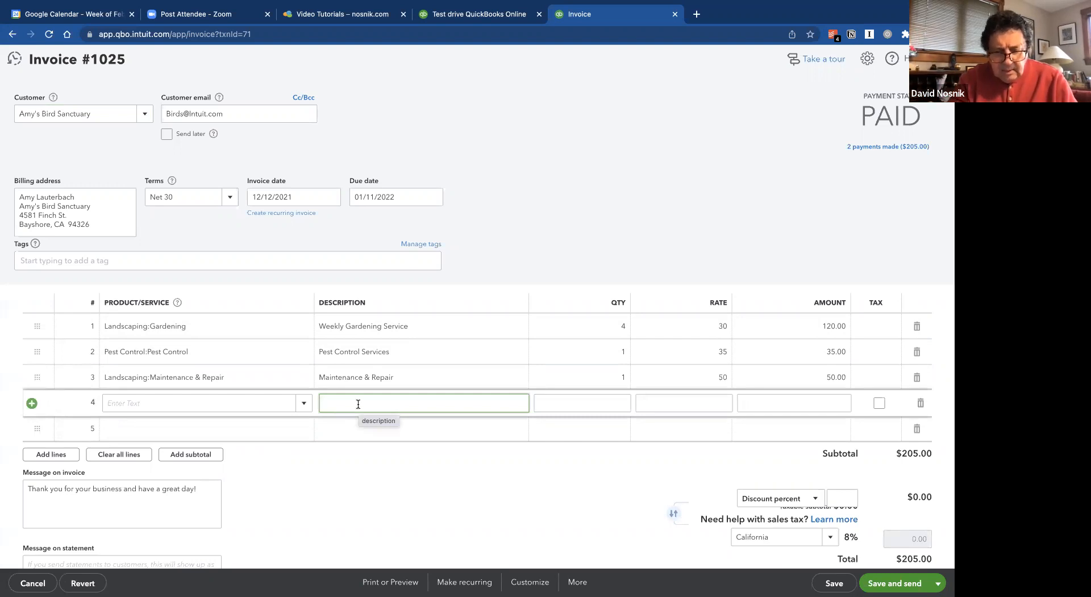
type("Seeds")
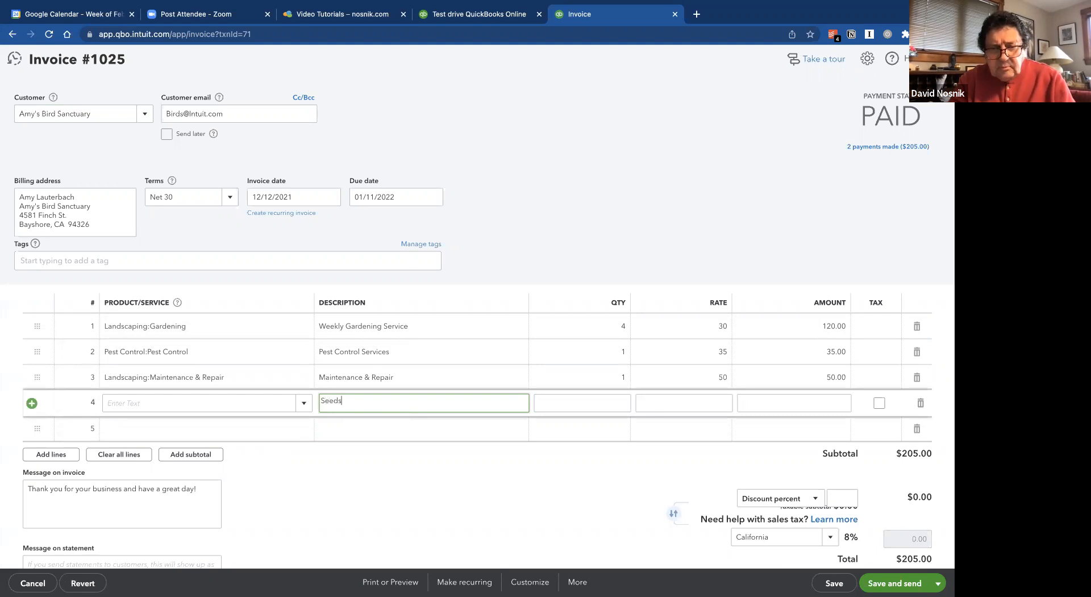
key("Tab")
type("1")
key("Tab")
type("8")
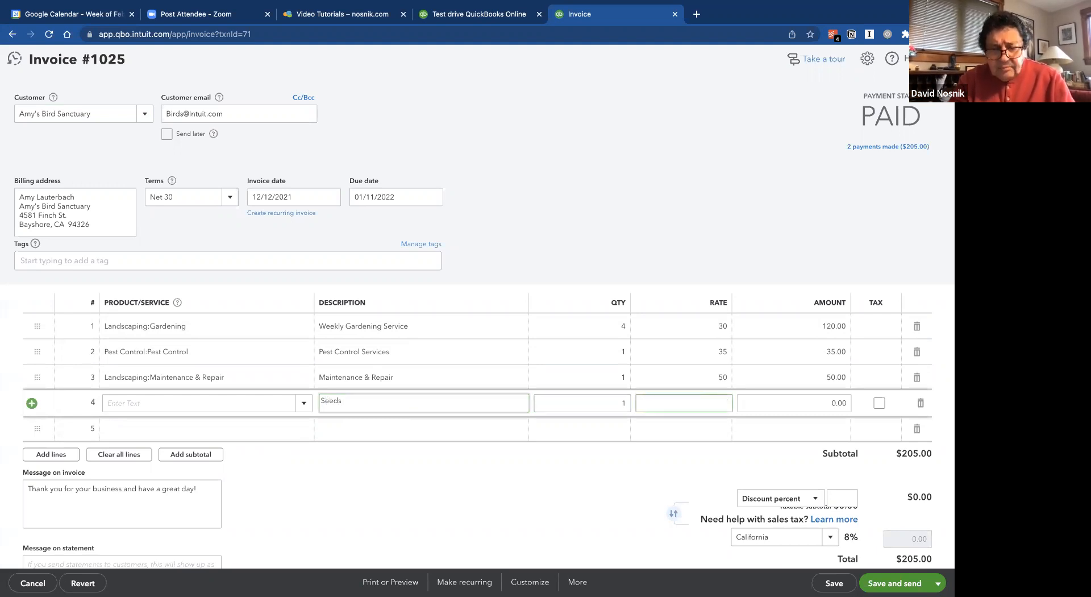
type("0")
key("Tab")
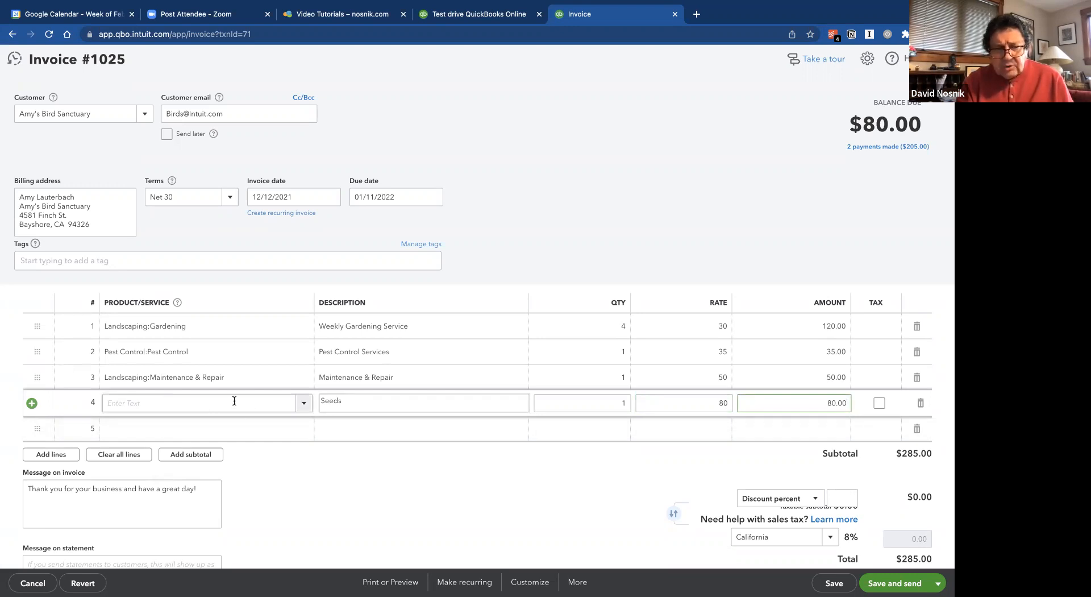
Step: Browse the available products and add the Sprinkler Heads product on invoice line 6 with quantity 4
left_click(351, 432)
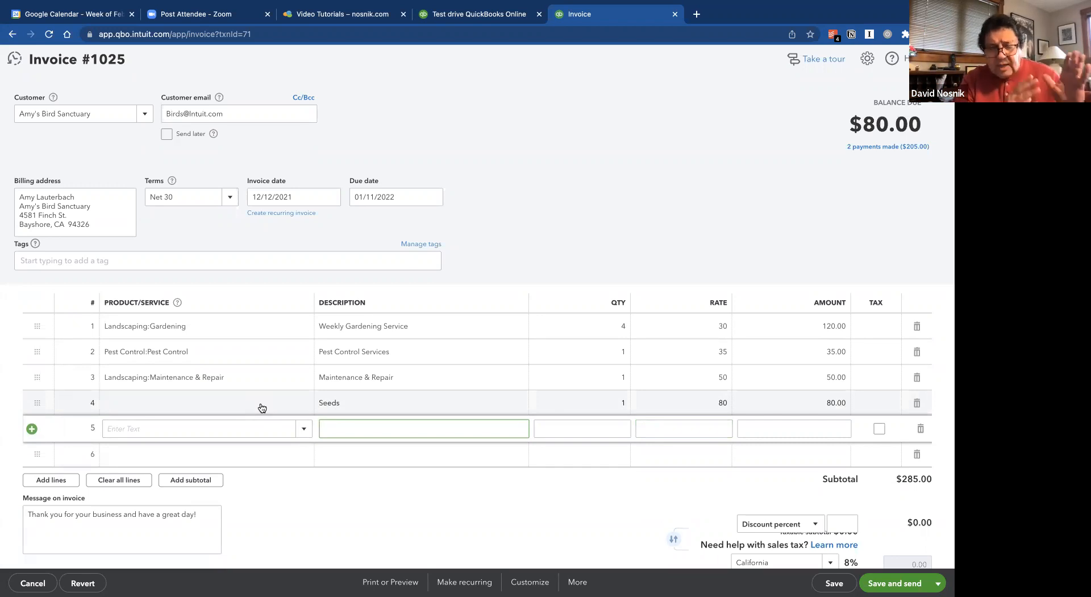
left_click(299, 433)
left_click(300, 433)
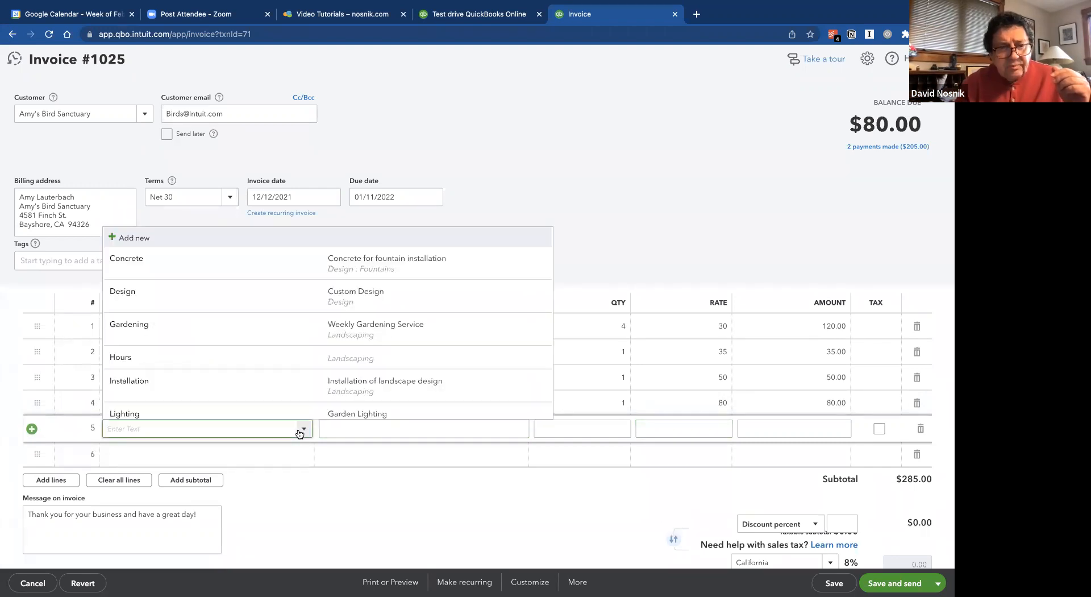
scroll(282, 387, "down", 7)
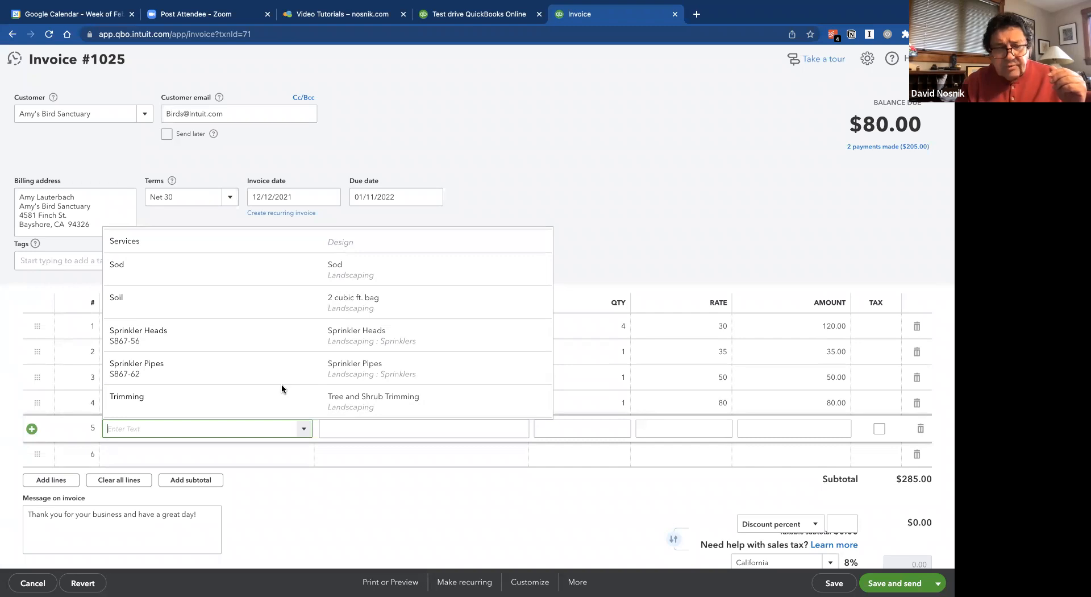
scroll(284, 389, "up", 7)
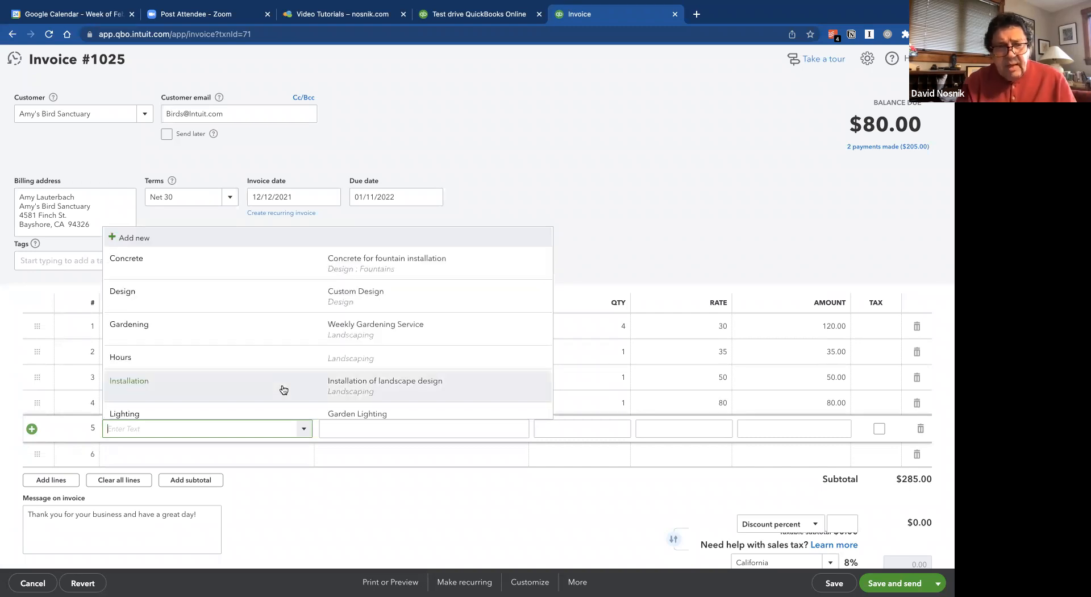
scroll(284, 389, "down", 7)
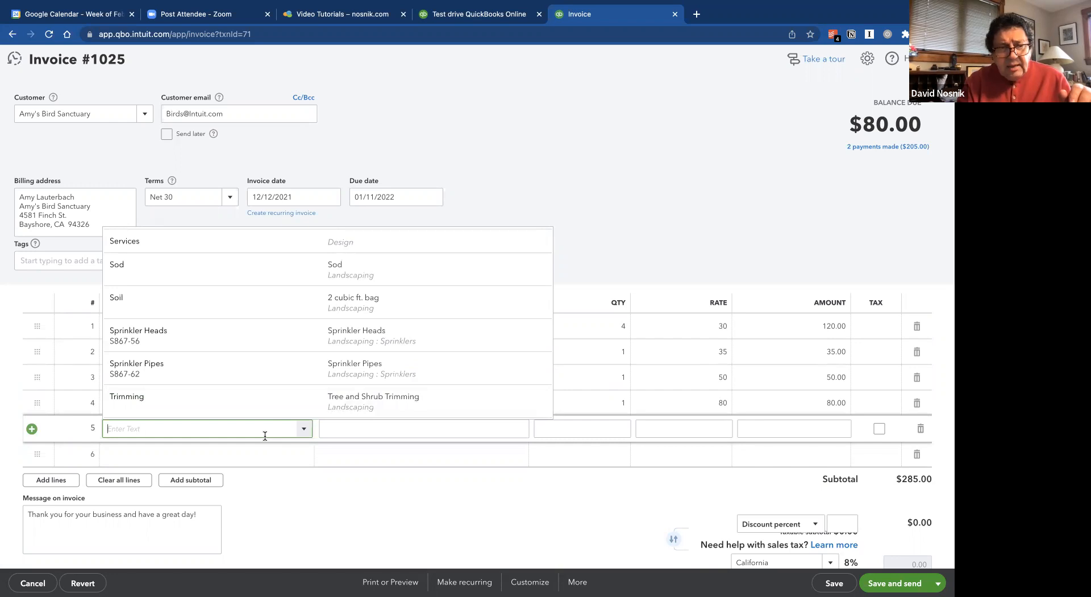
left_click(276, 453)
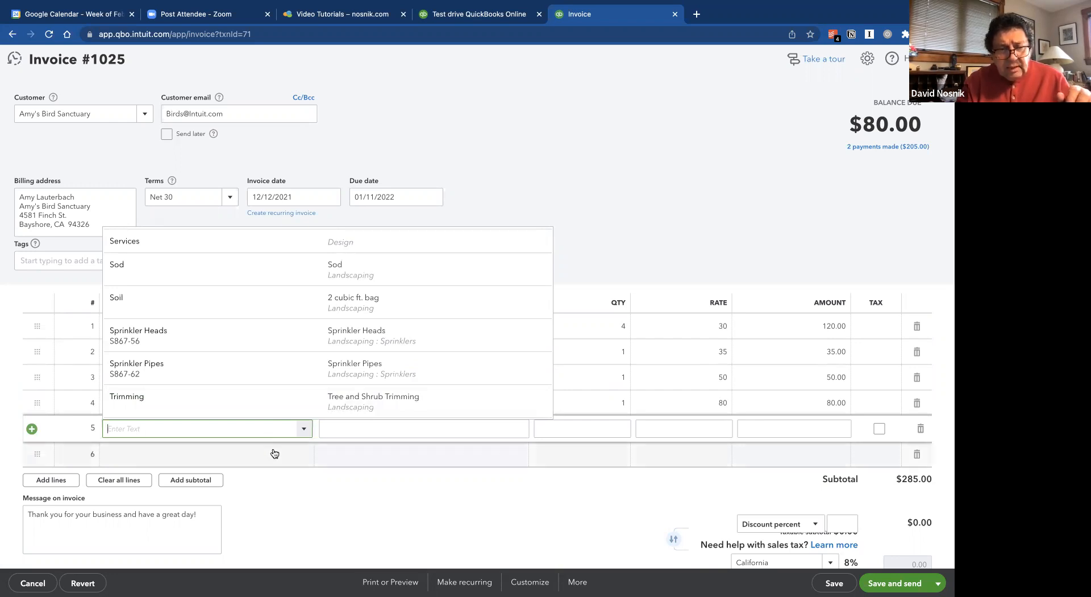
type("Spr")
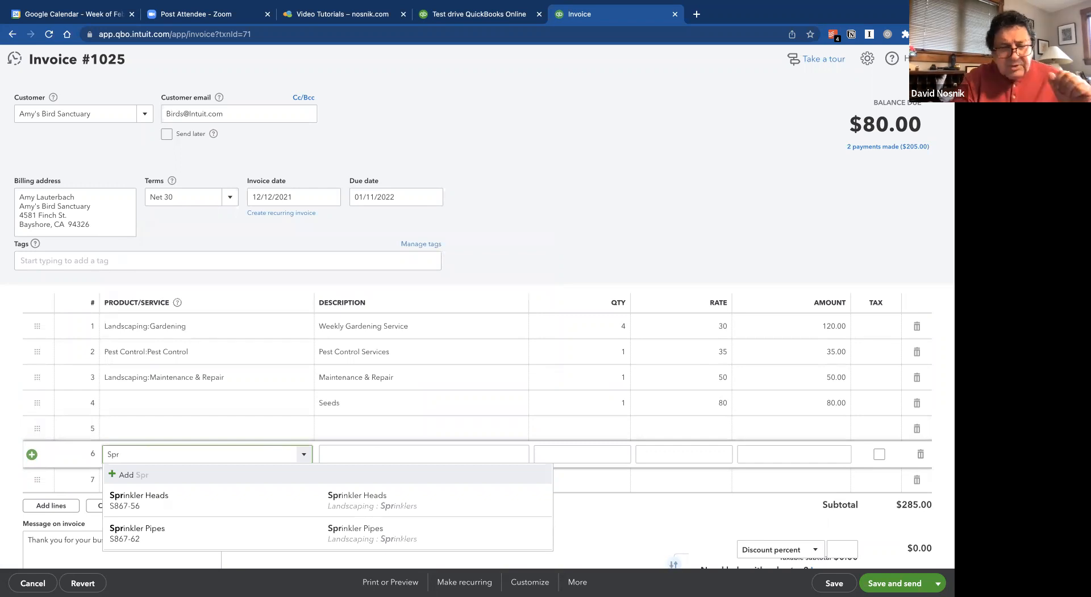
left_click(244, 509)
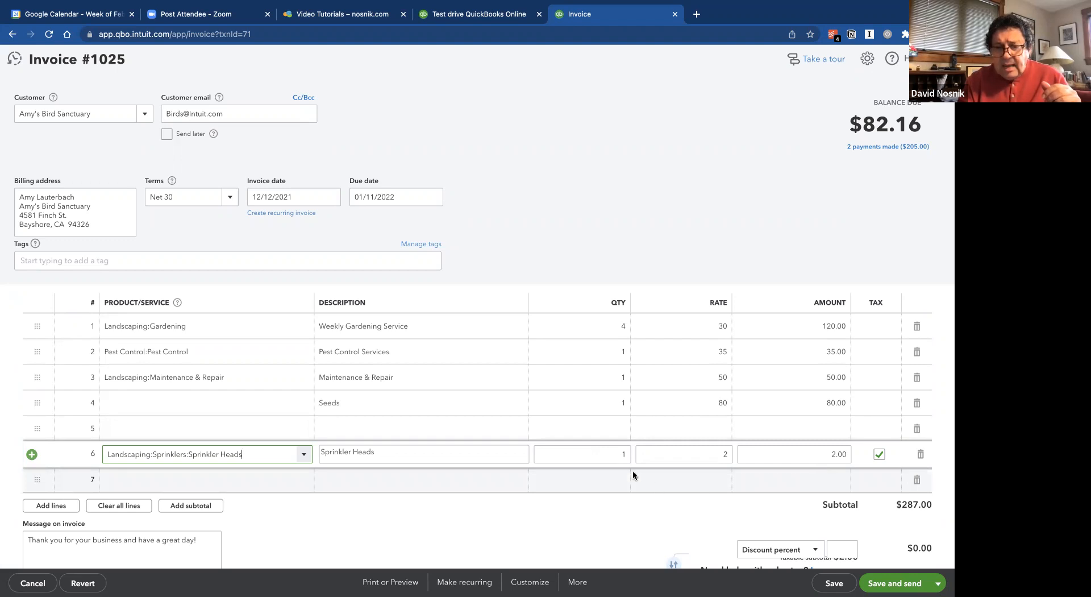
left_click(619, 454)
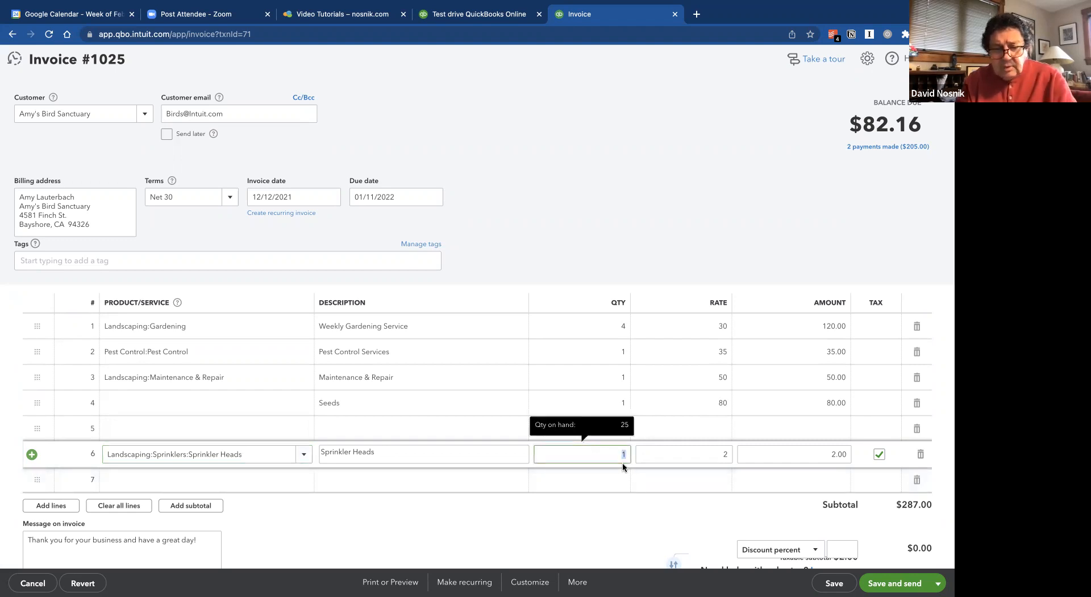
key("Tab")
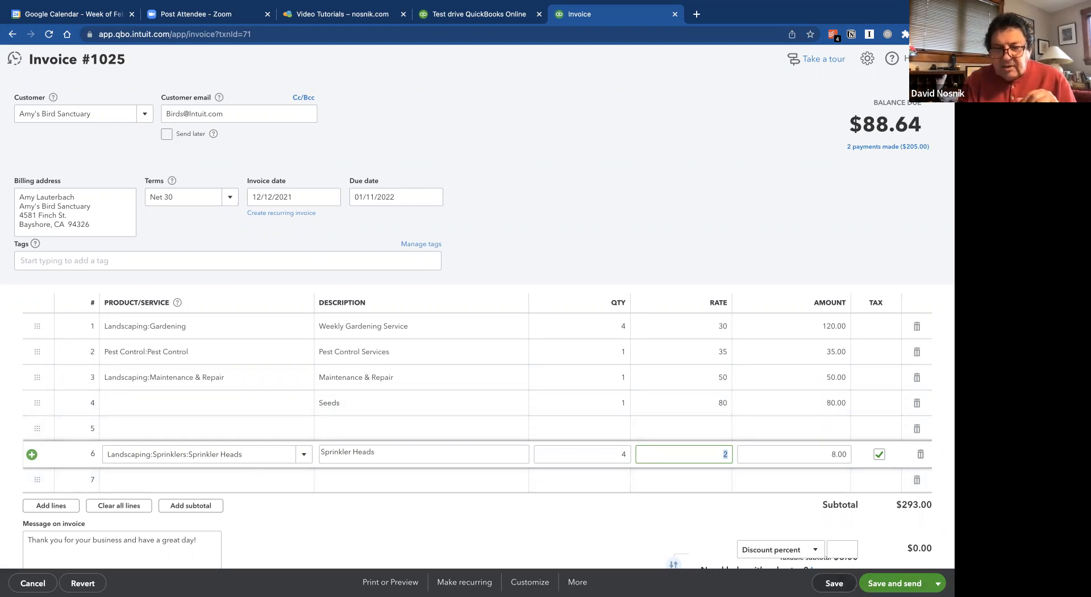
Step: Try to save the edited invoice, agreeing to modify the linked transaction, and leave it without saving
left_click(834, 583)
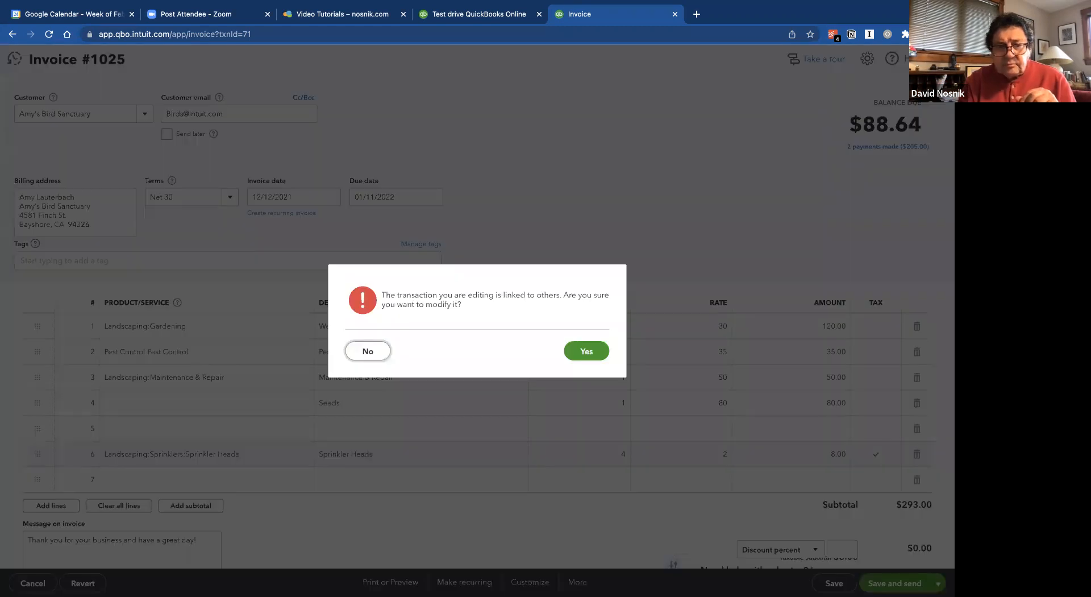
left_click(589, 353)
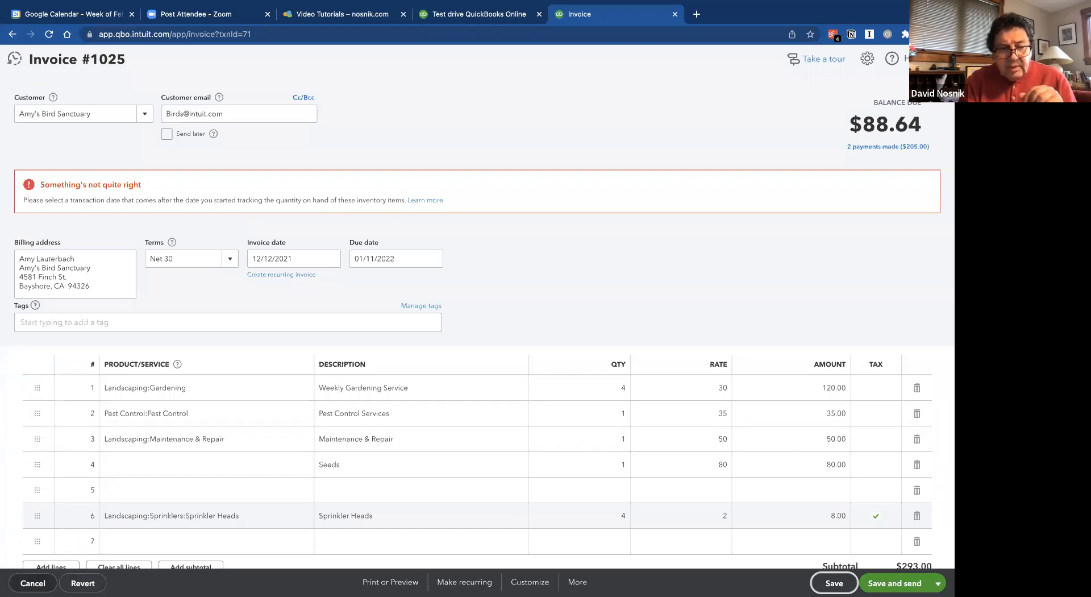
left_click(32, 583)
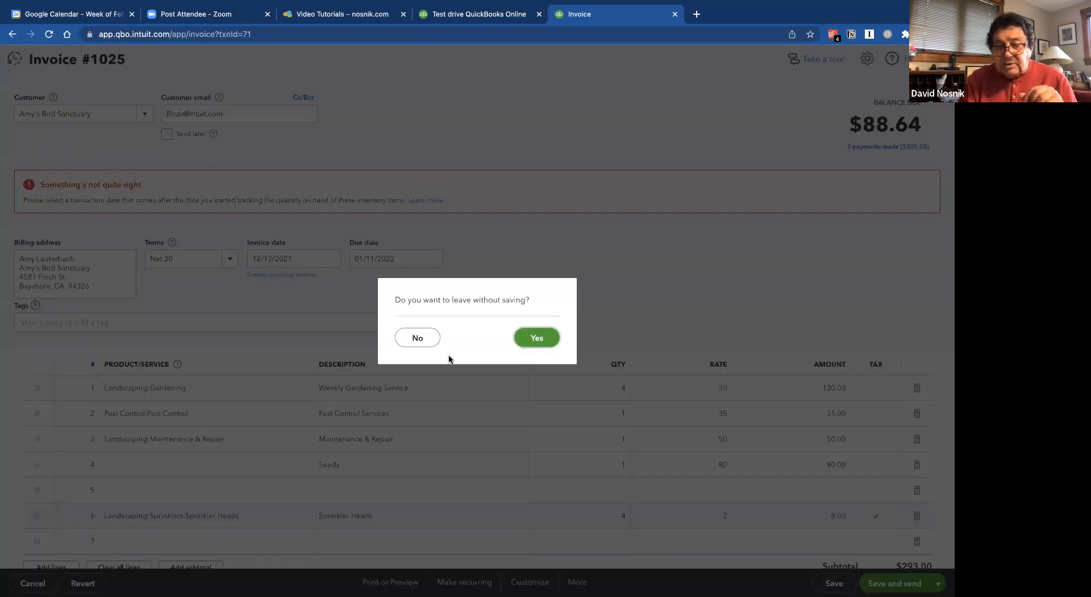
left_click(416, 338)
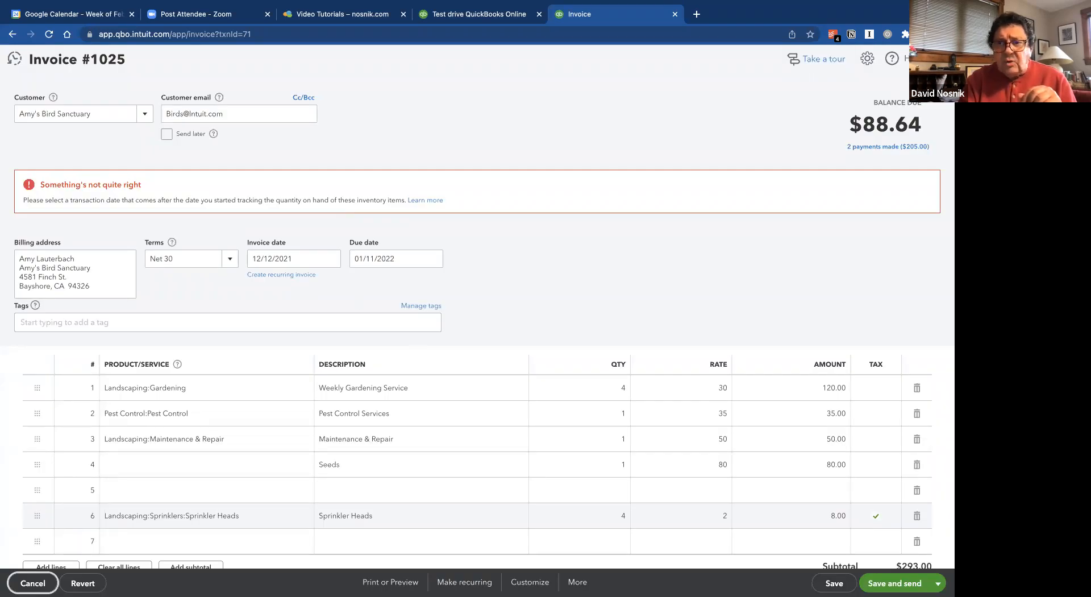
left_click(32, 583)
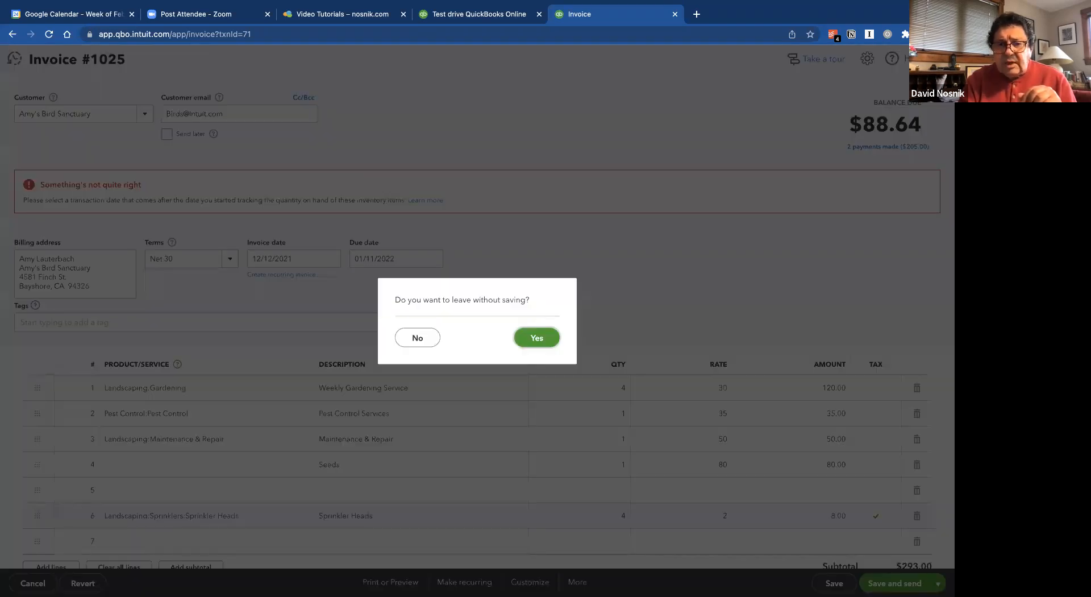
left_click(536, 338)
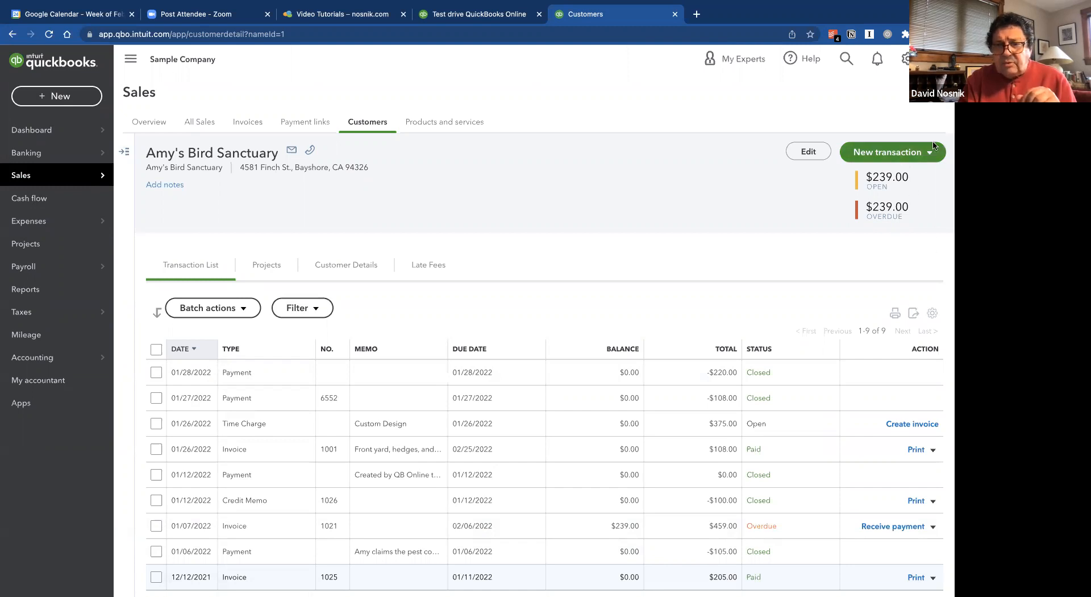
Step: Create and save a new invoice for Amy's Bird Sanctuary with a line described as Seeds, quantity 1 and rate 5
left_click(910, 152)
left_click(876, 179)
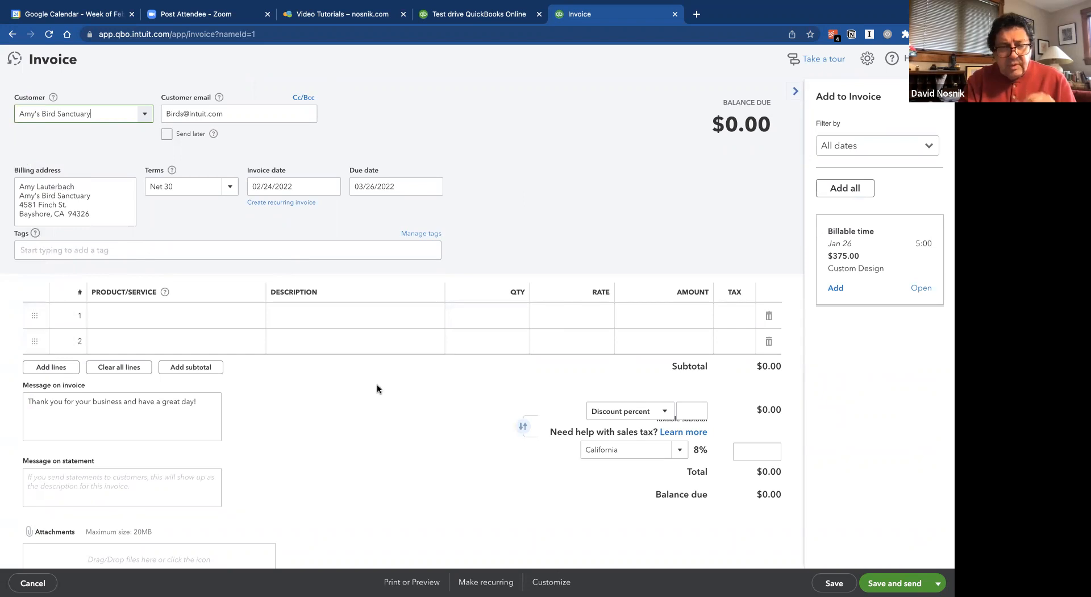
left_click(368, 308)
type("Soil")
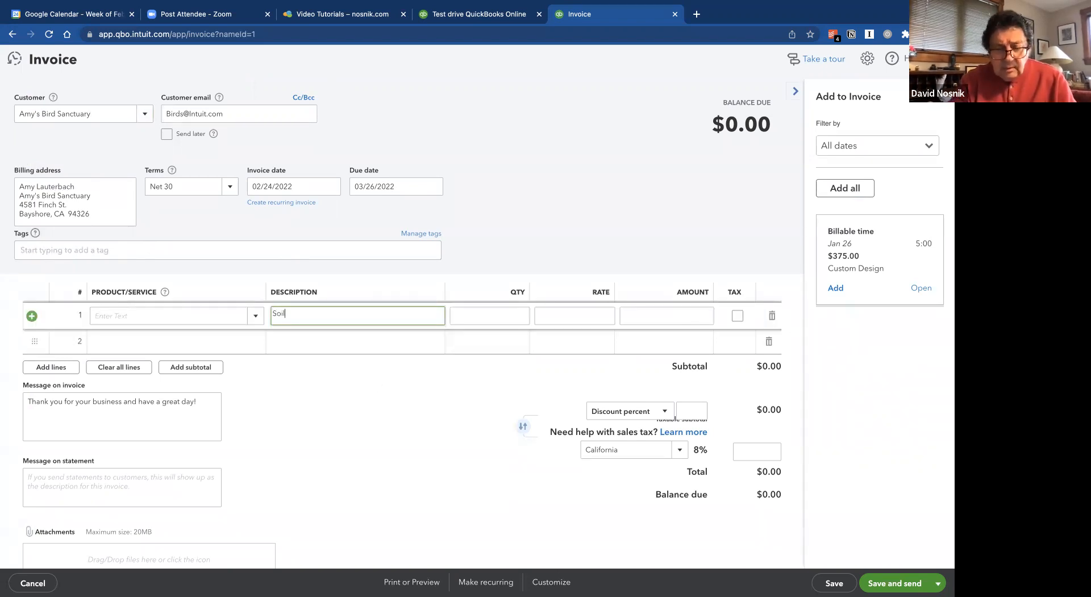
type("eed")
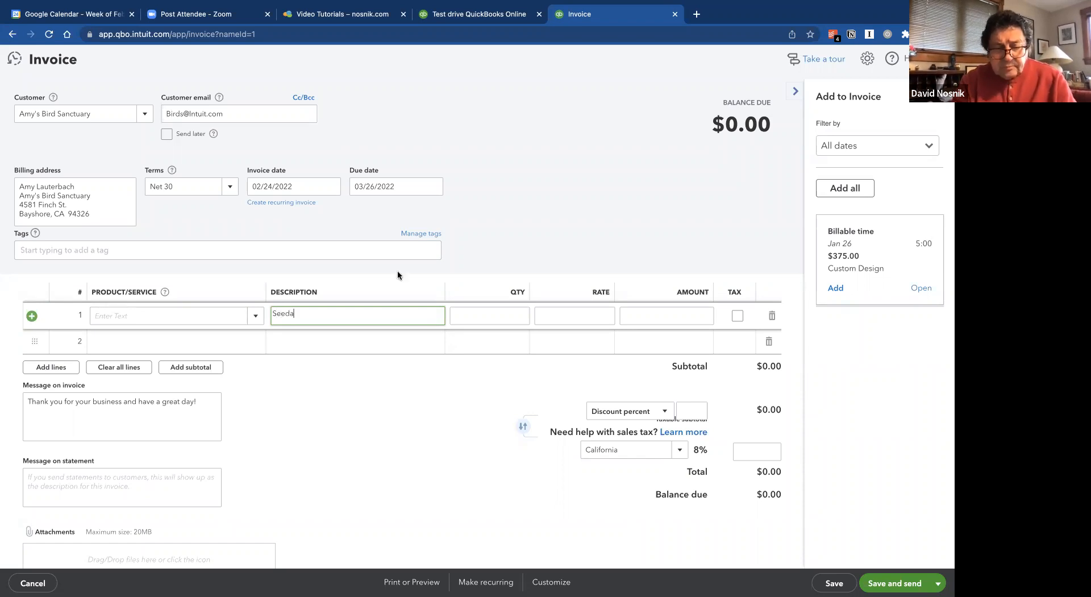
type("s")
key("Tab")
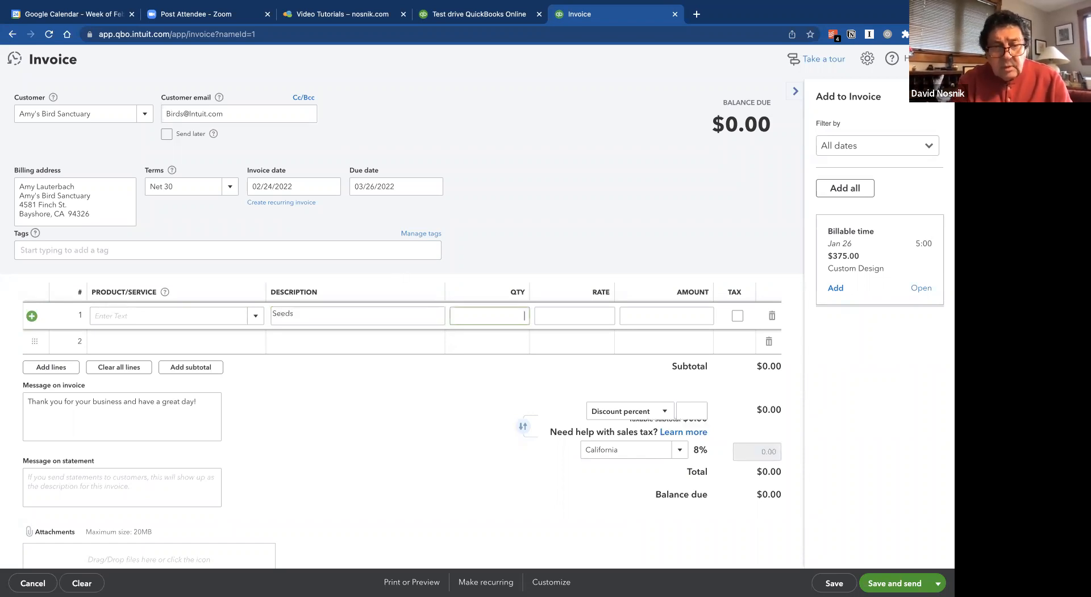
type("1")
key("Tab")
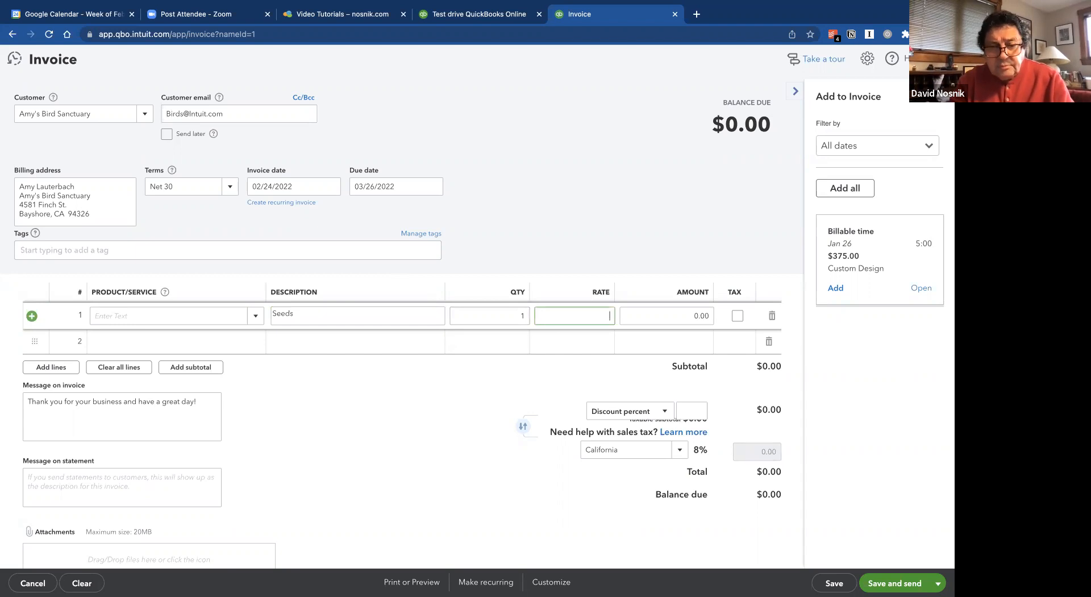
key("Tab")
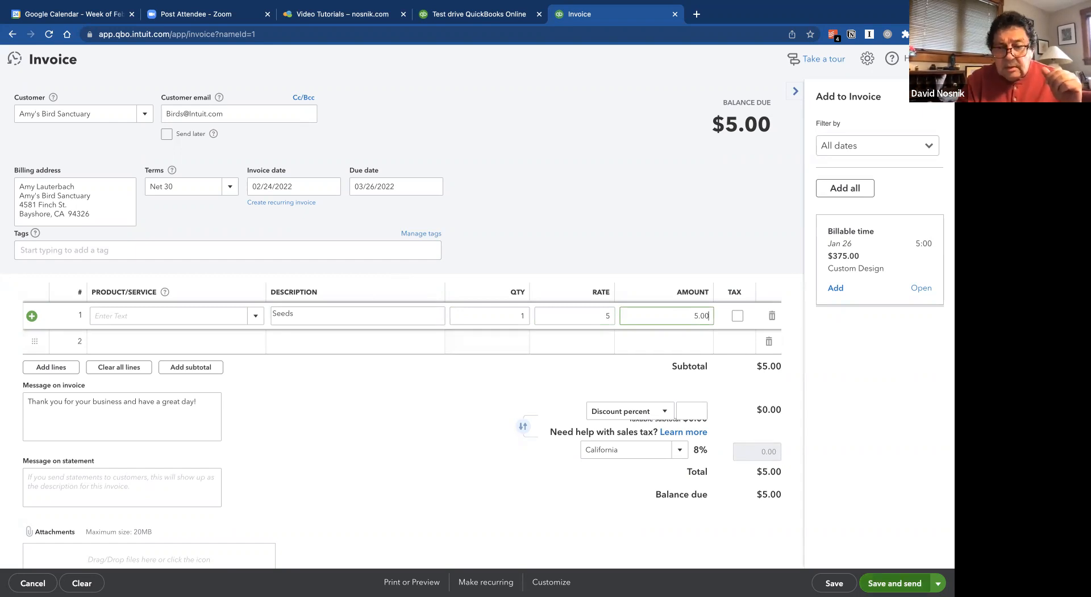
left_click(938, 583)
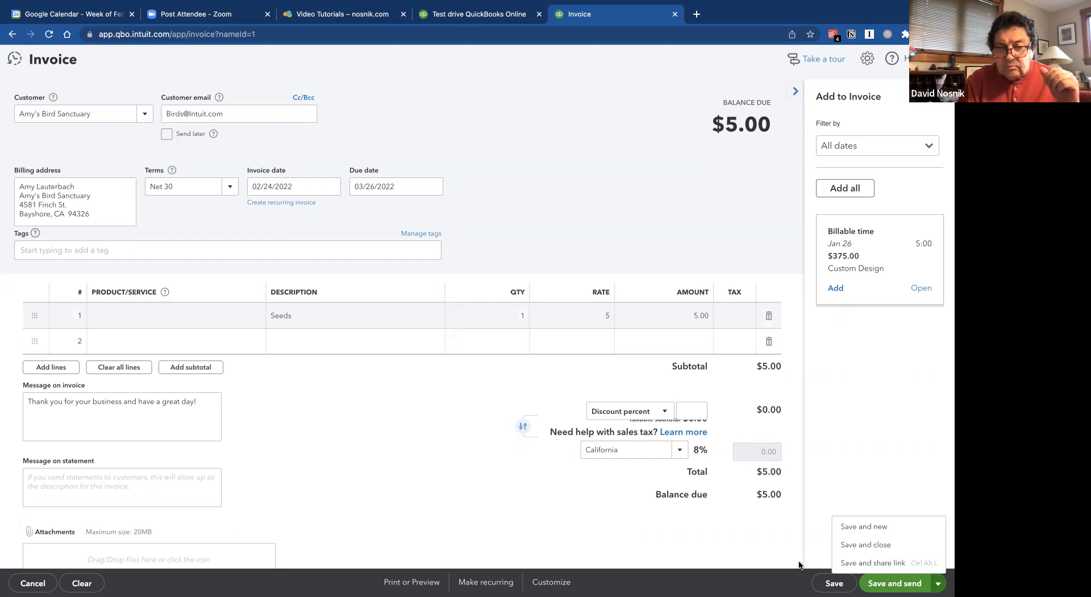
left_click(835, 583)
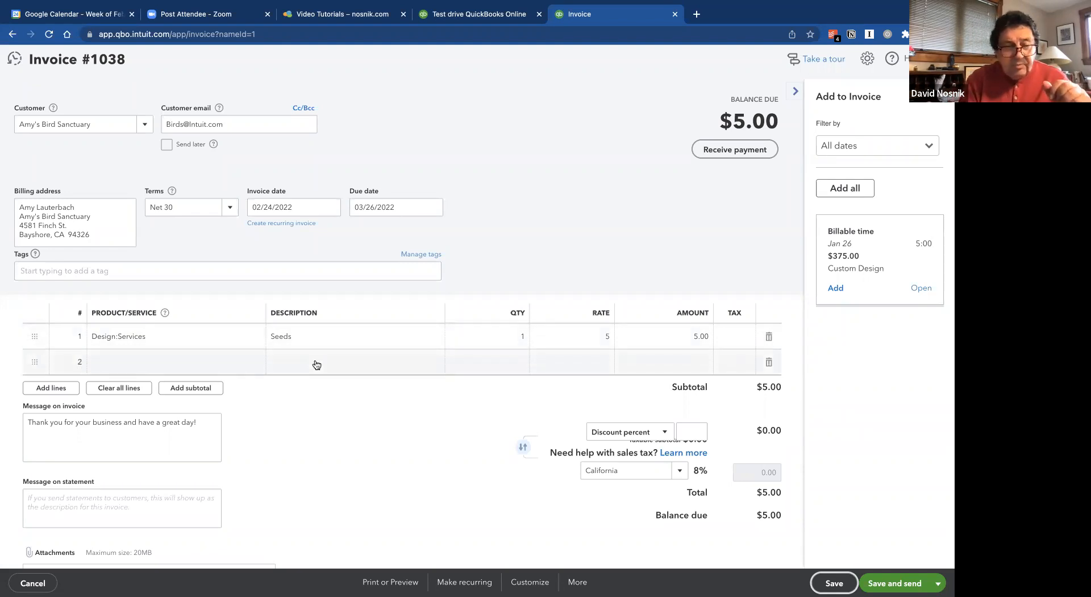
Step: Add a second invoice line described as Toys with quantity 2 and rate 5, then save and close the invoice
left_click(315, 360)
type("Toys")
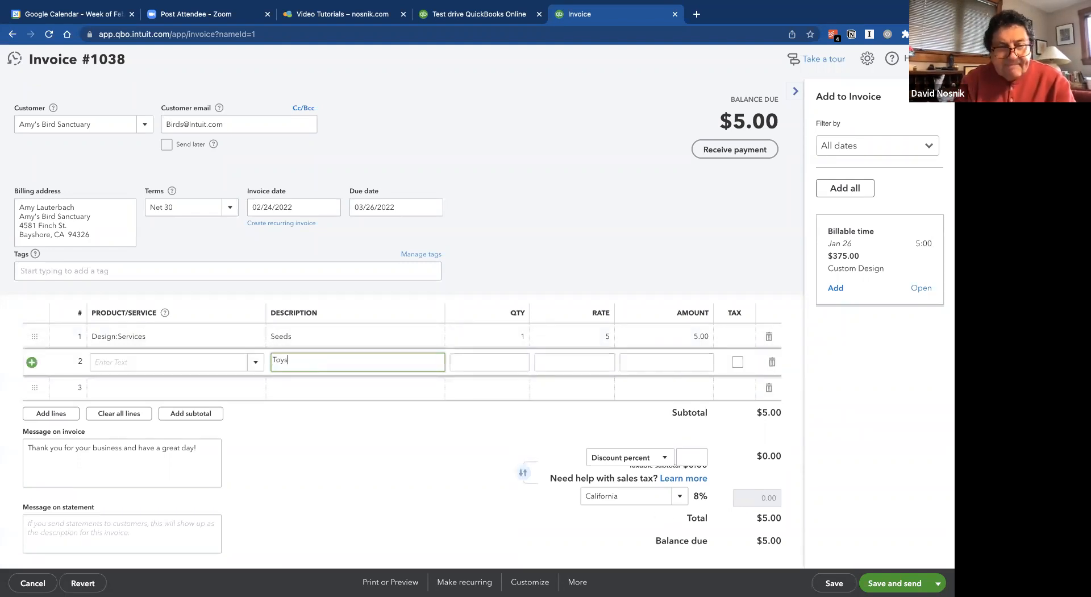
key("Tab")
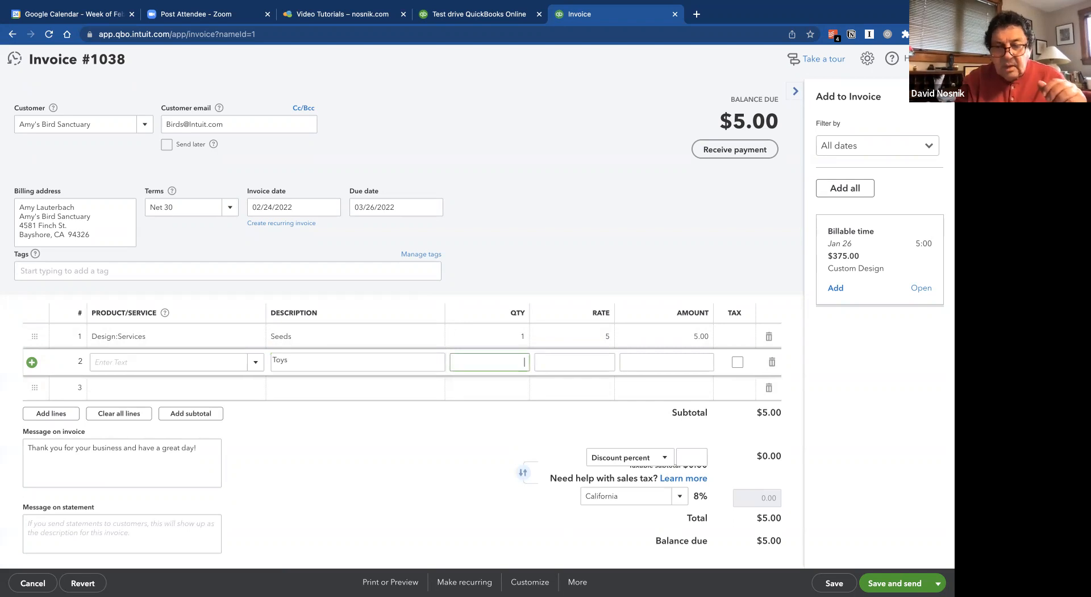
key("Return")
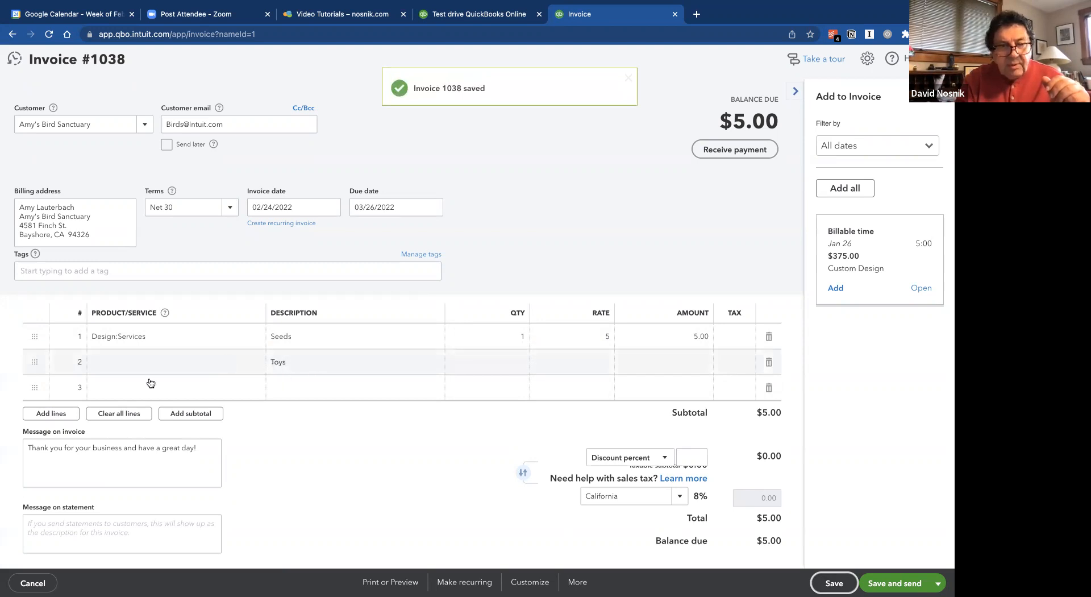
left_click(518, 363)
type("2")
left_click(567, 367)
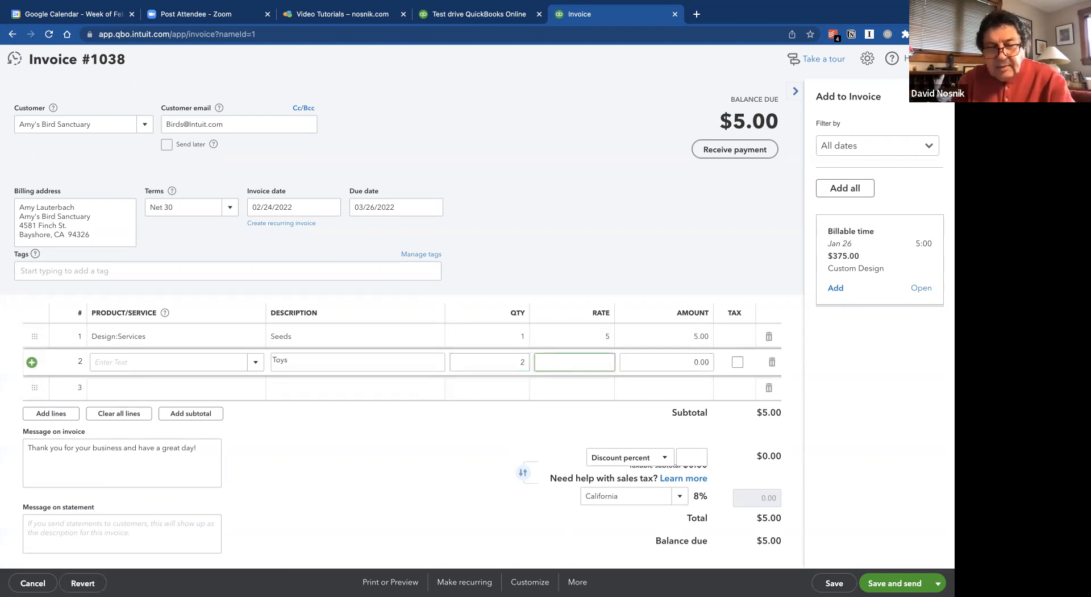
type("5")
key("Tab")
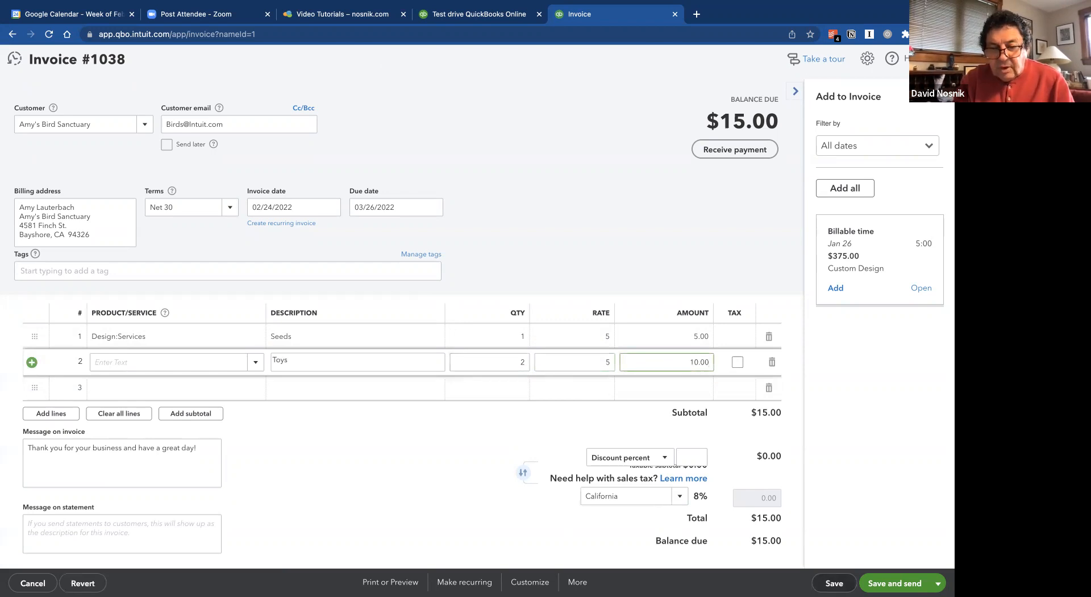
left_click(835, 584)
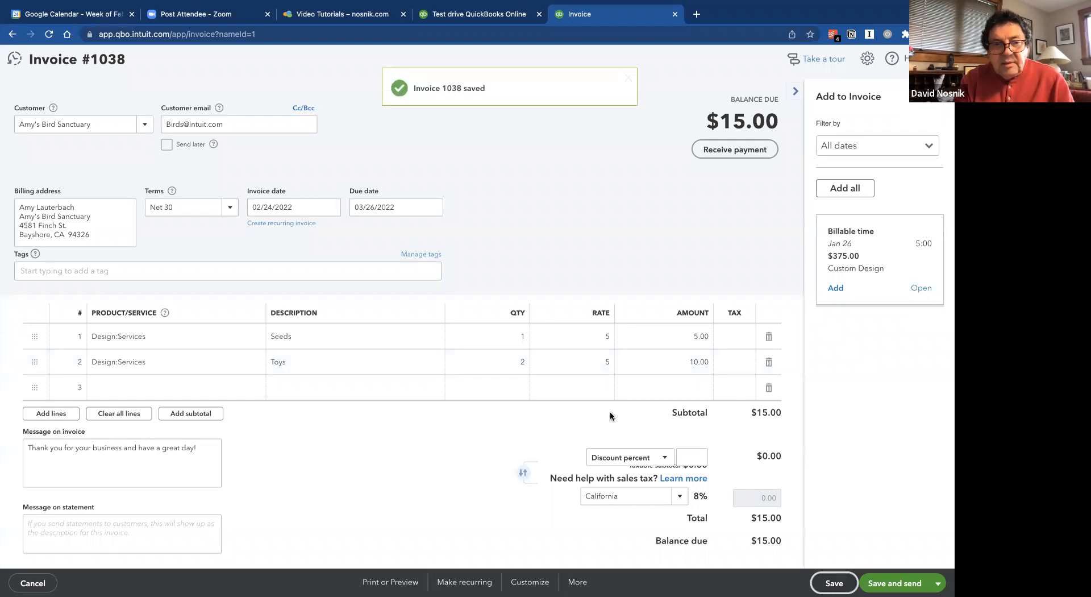
mouse_move(6, 78)
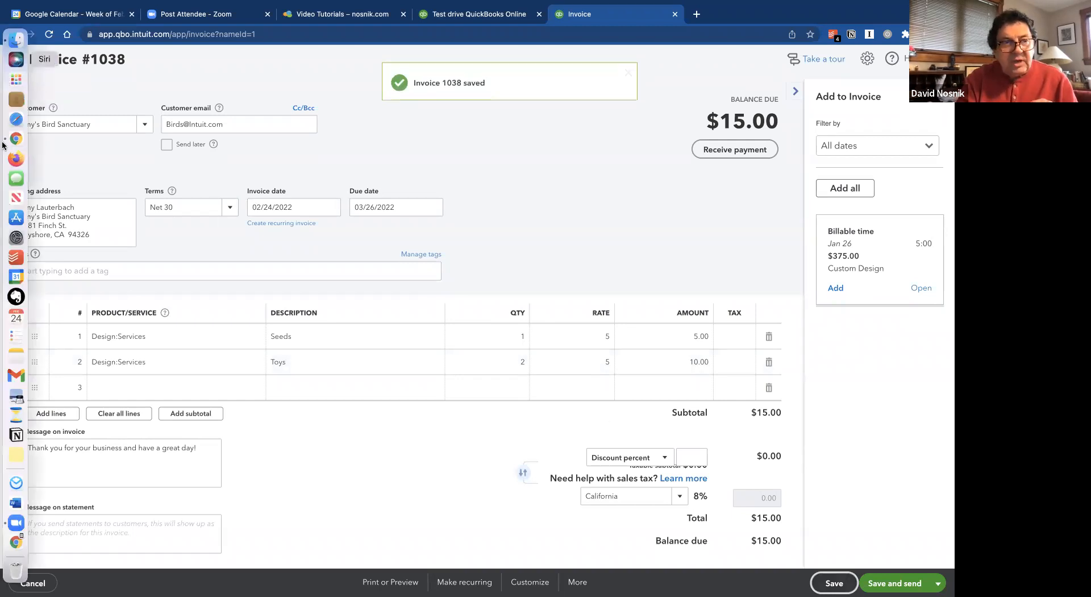
left_click(33, 583)
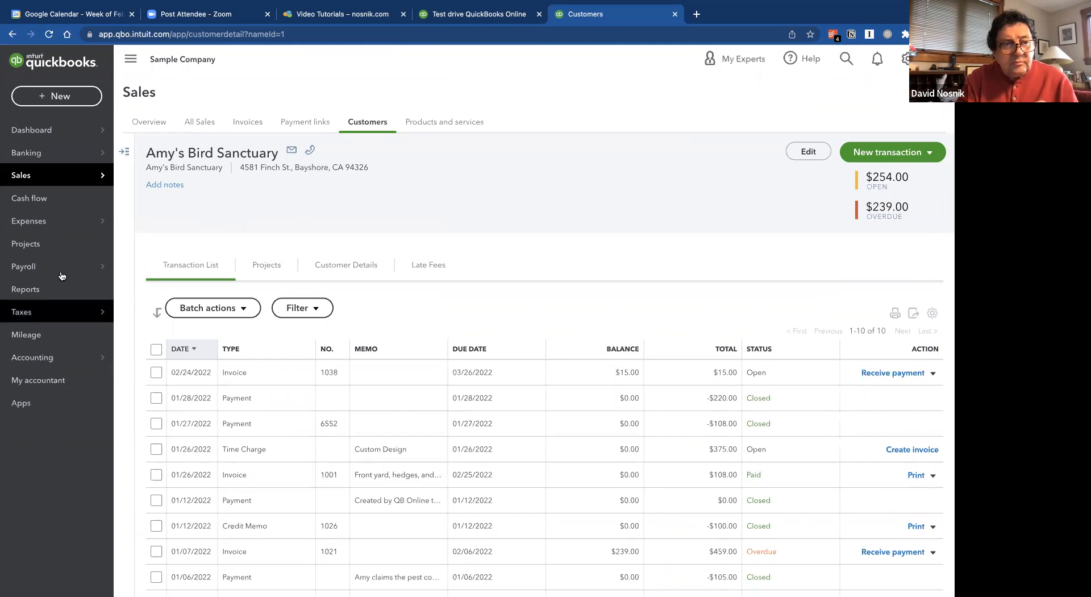
Step: Open the Products and services list and examine the items' types, sales prices, costs and quantities on hand
mouse_move(55, 180)
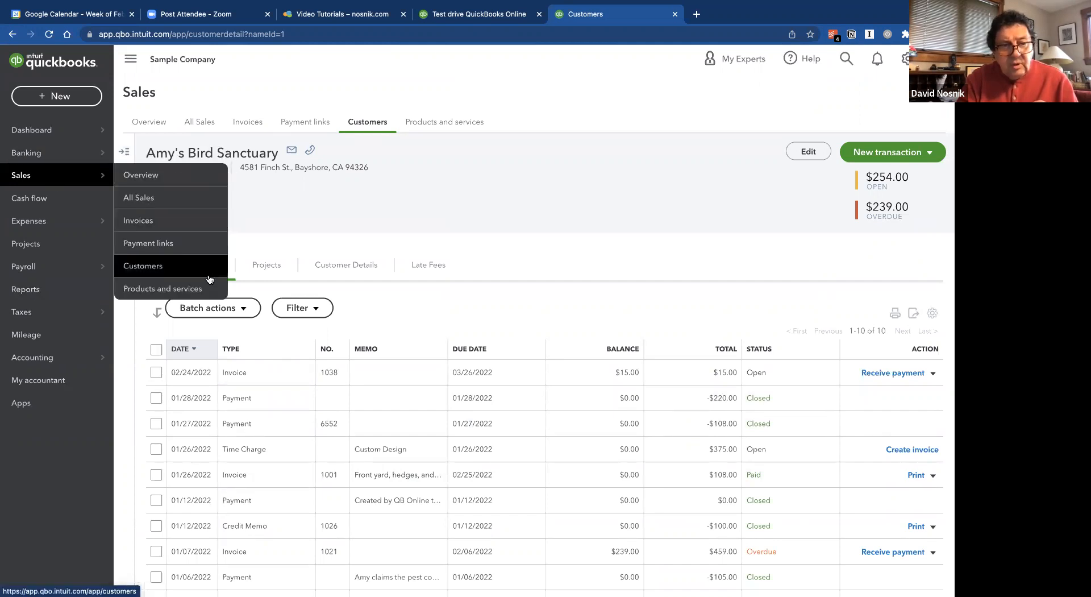
left_click(199, 290)
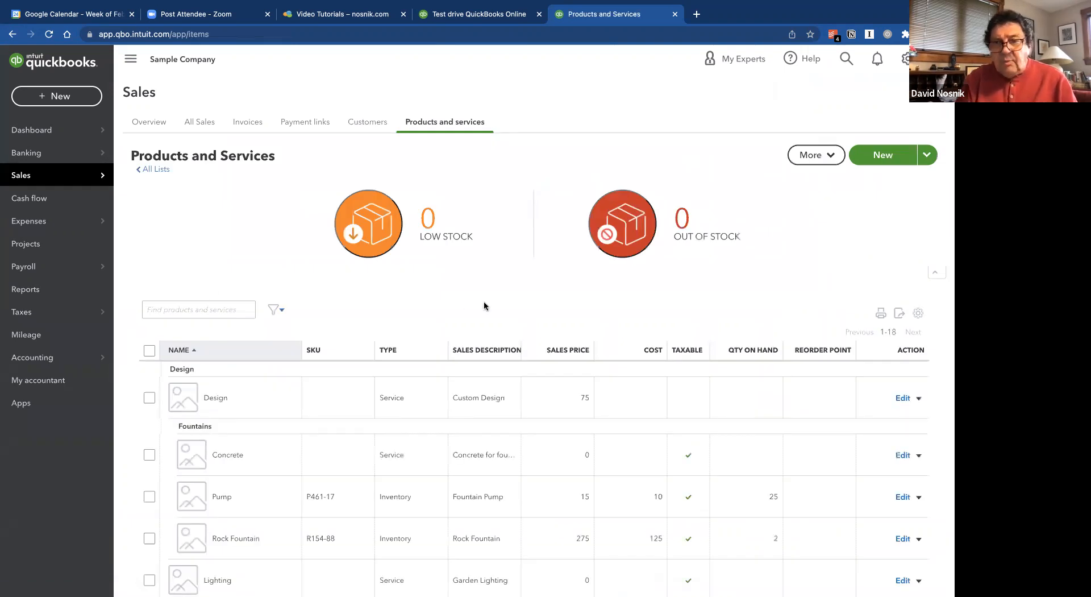
scroll(484, 305, "down", 3)
scroll(484, 305, "down", 4)
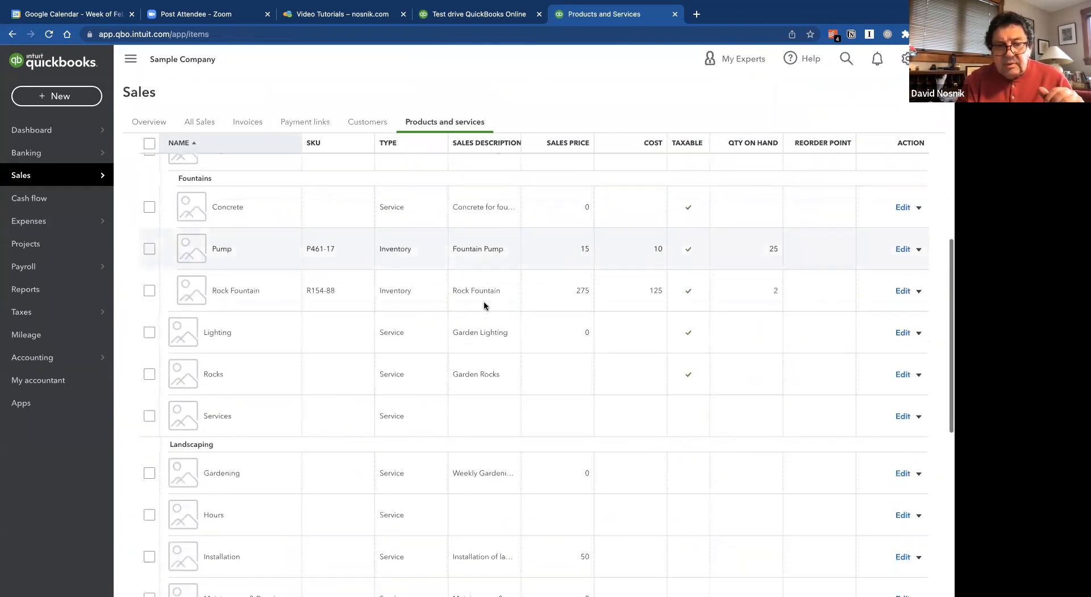
scroll(484, 306, "up", 2)
scroll(484, 305, "up", 5)
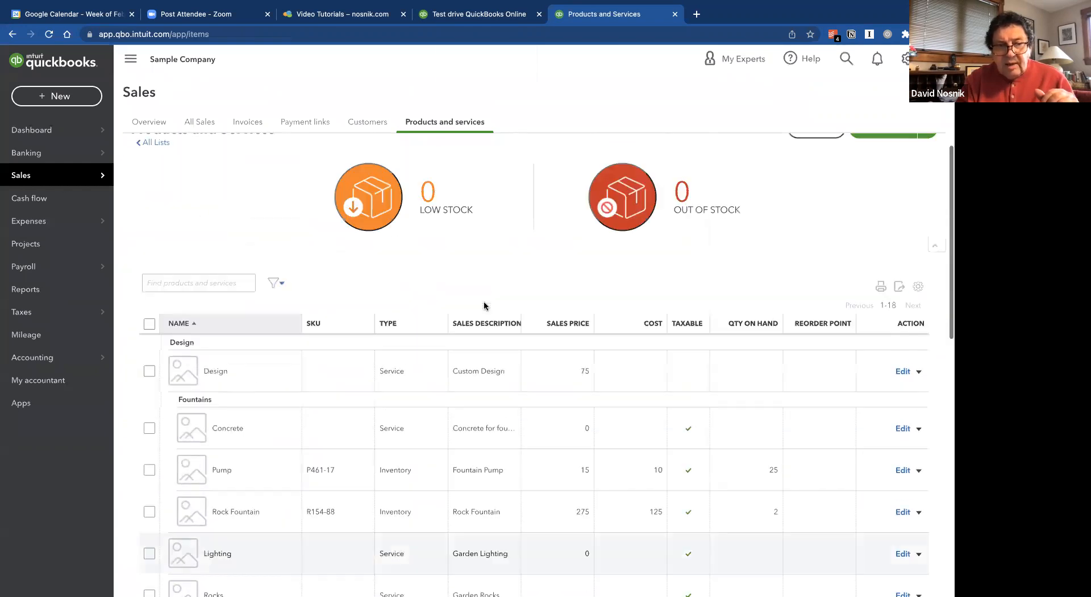
scroll(484, 305, "down", 6)
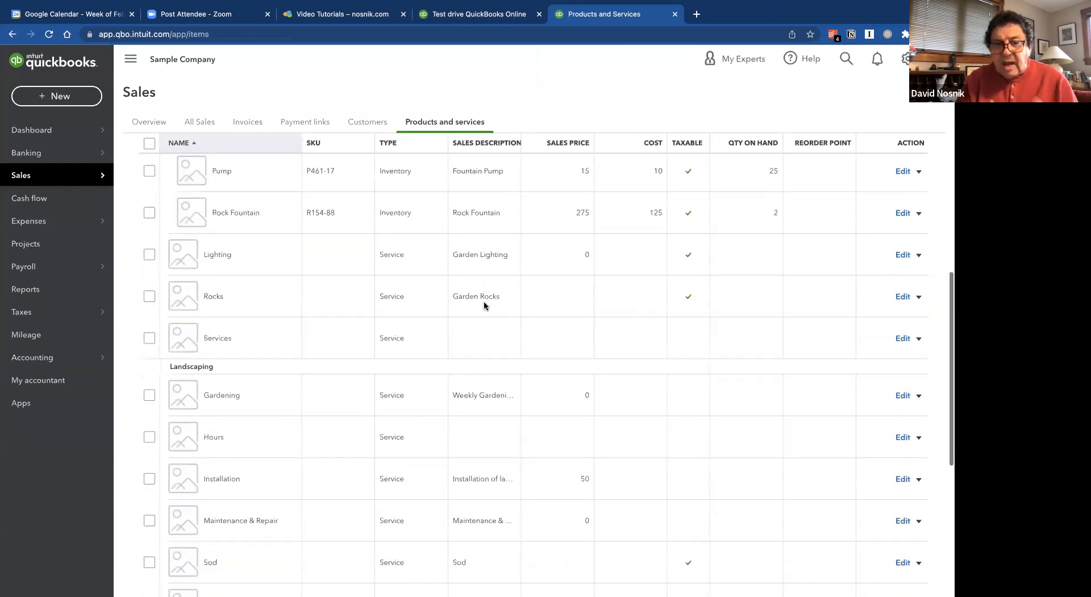
scroll(484, 306, "down", 5)
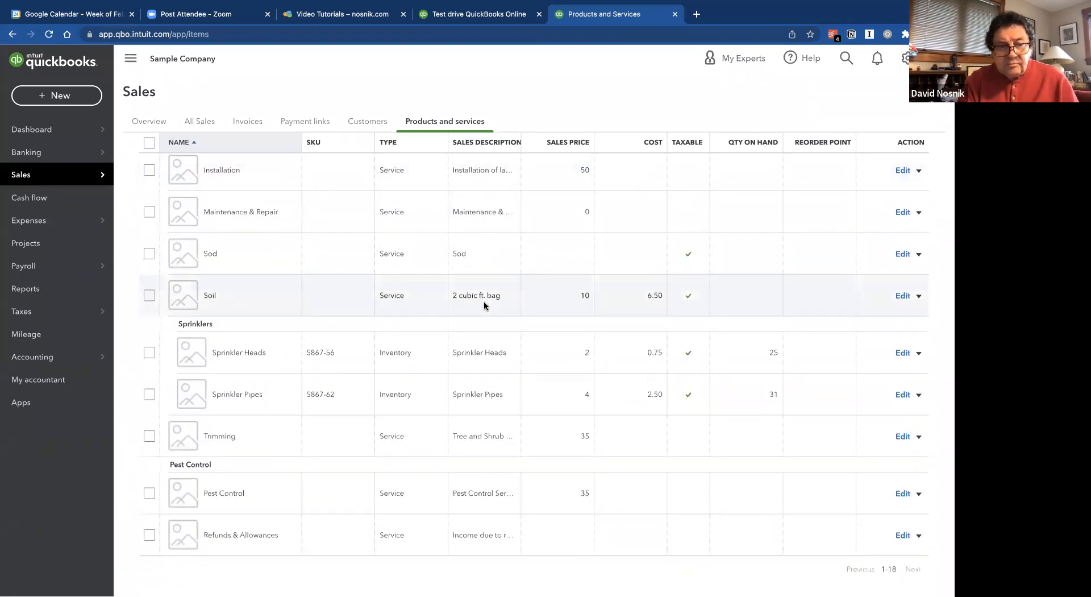
scroll(484, 306, "up", 11)
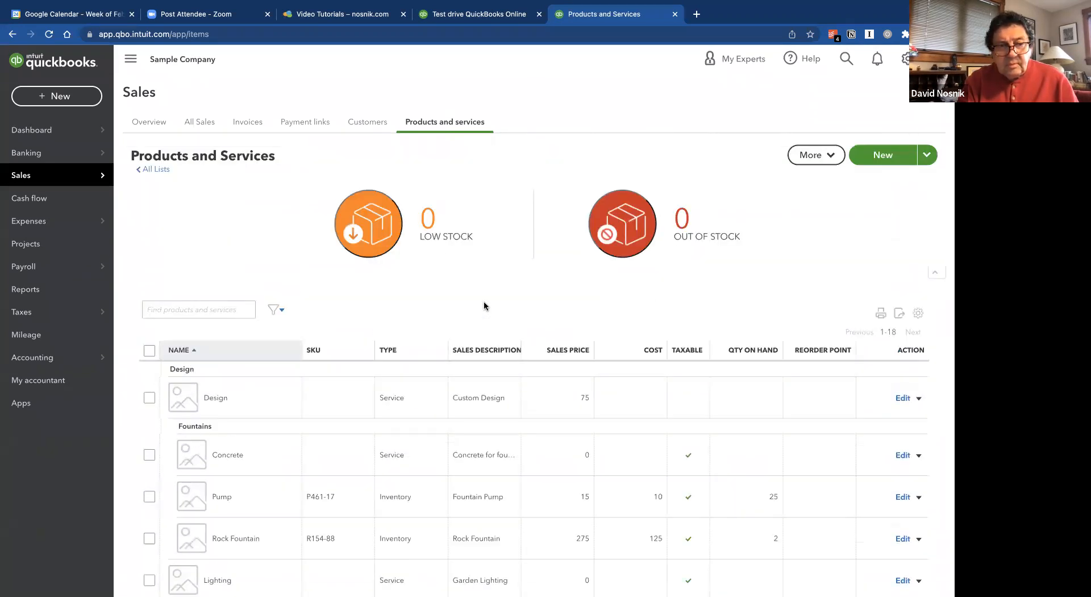
Step: Open the Design service for editing, review its product information and save it with its taxable standard rate
left_click(902, 398)
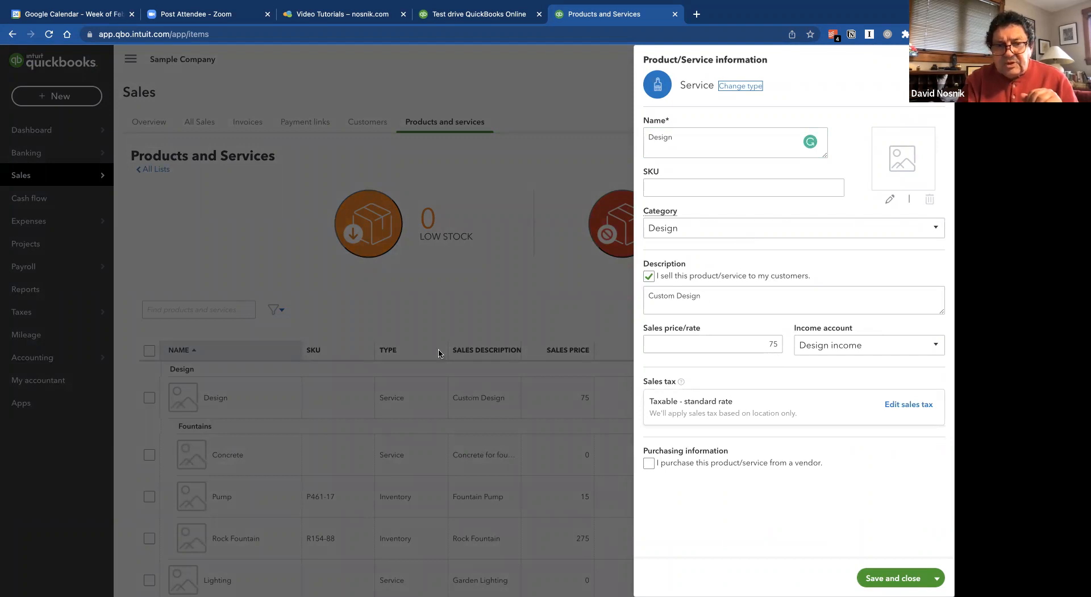
left_click(422, 328)
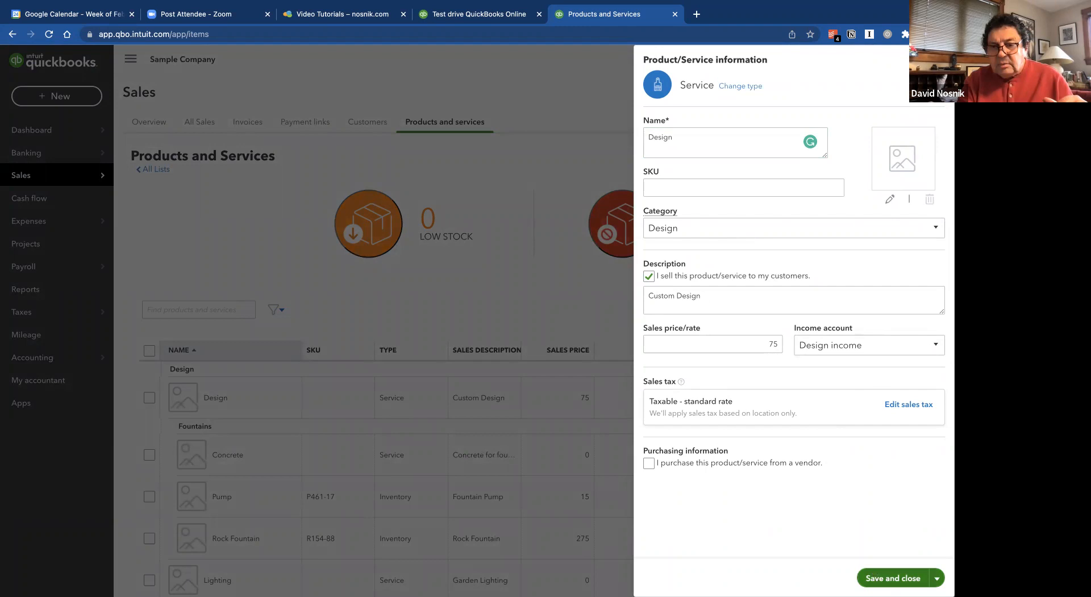
left_click(893, 578)
scroll(820, 375, "down", 4)
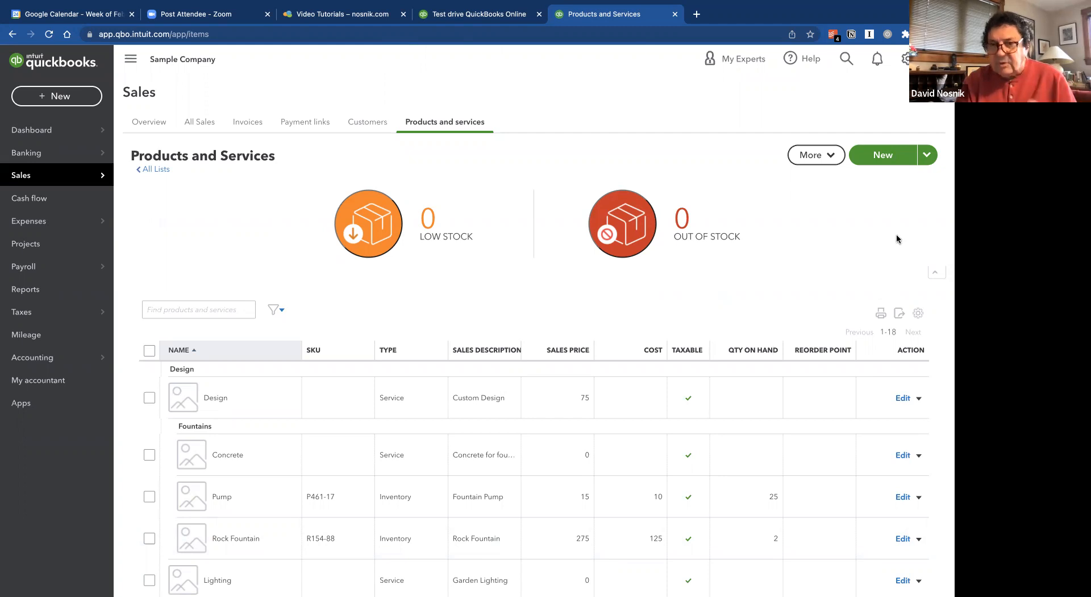
Step: Start a new service item named Contribution and assign it to a newly created category called Charity
left_click(889, 156)
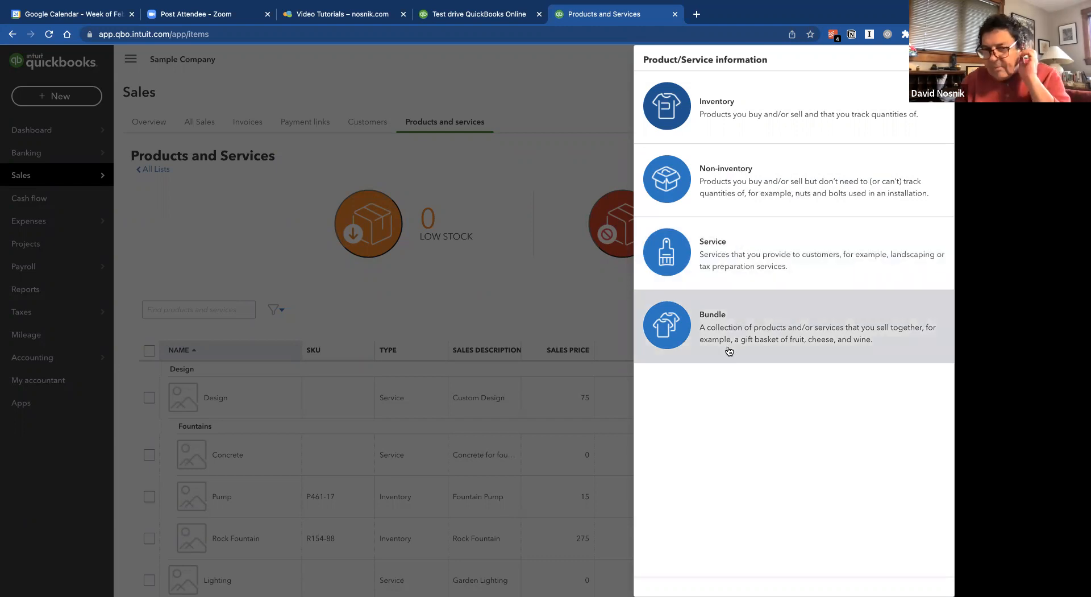
left_click(716, 268)
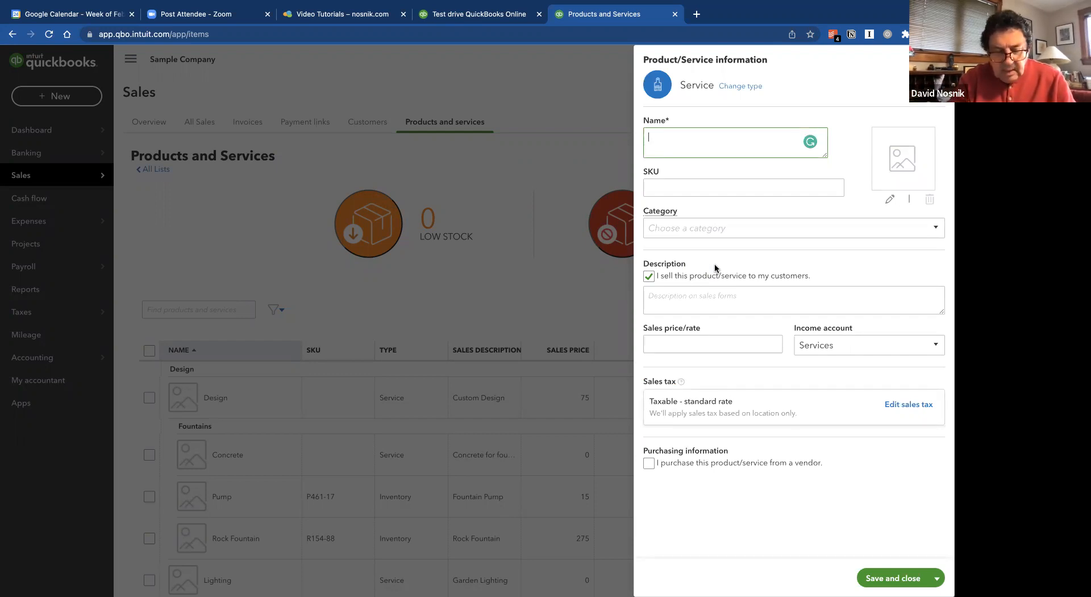
type("Contribution")
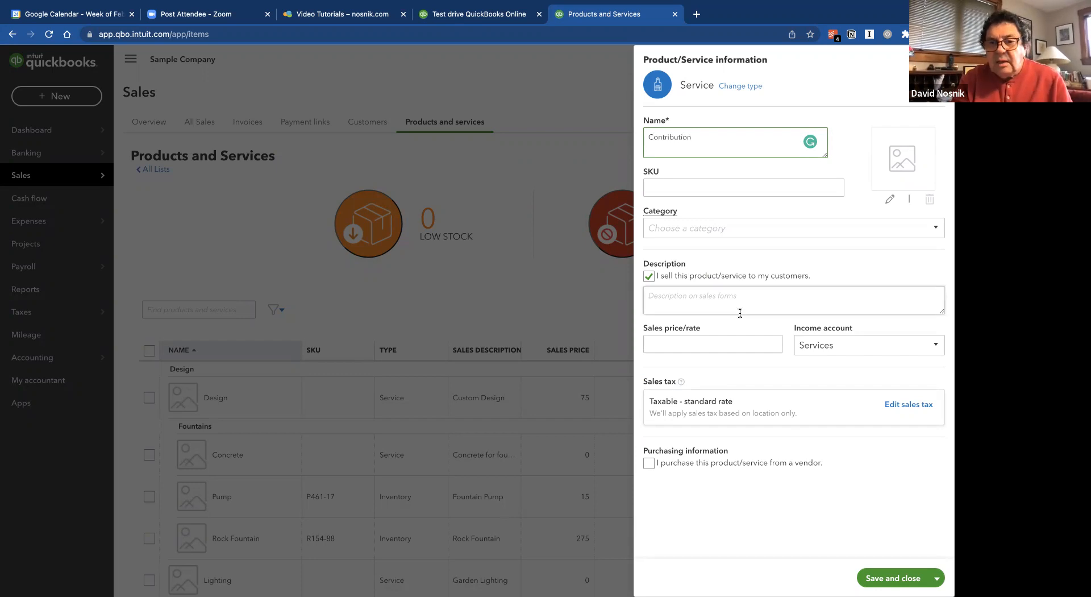
left_click(733, 227)
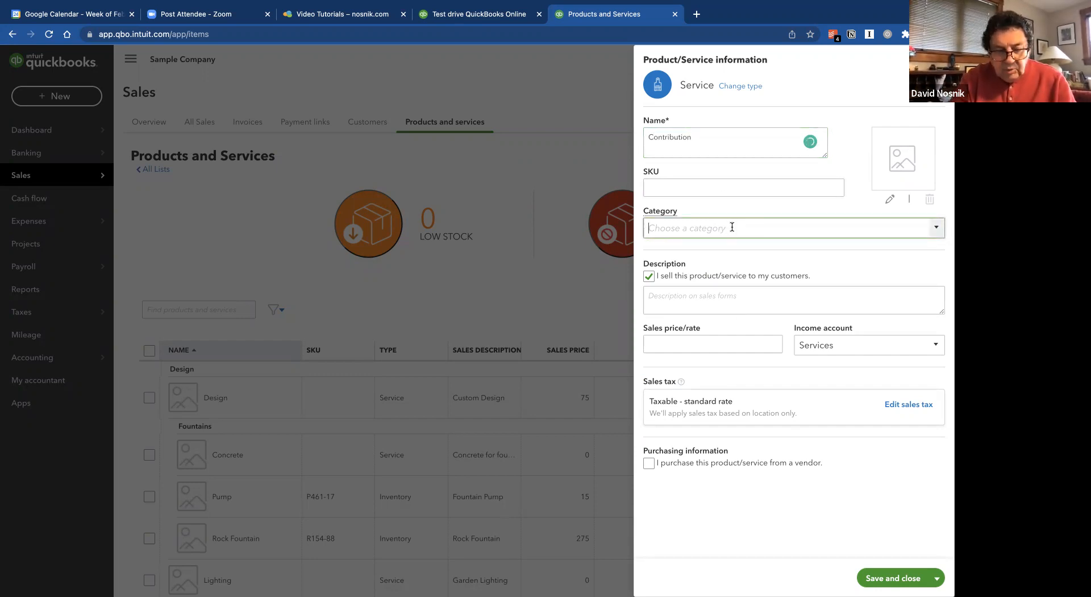
type("Charity")
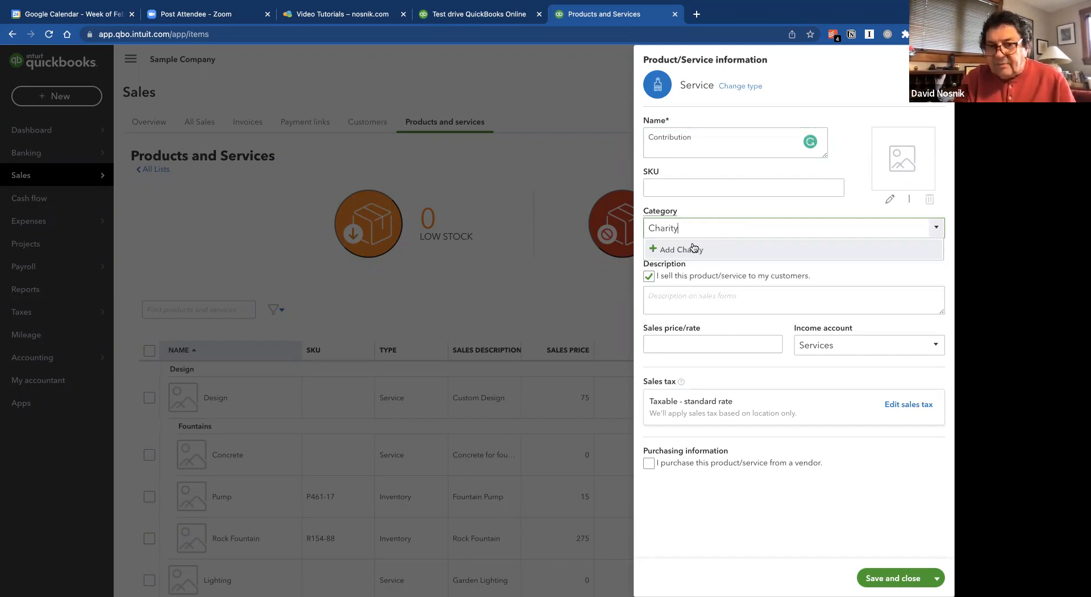
left_click(672, 252)
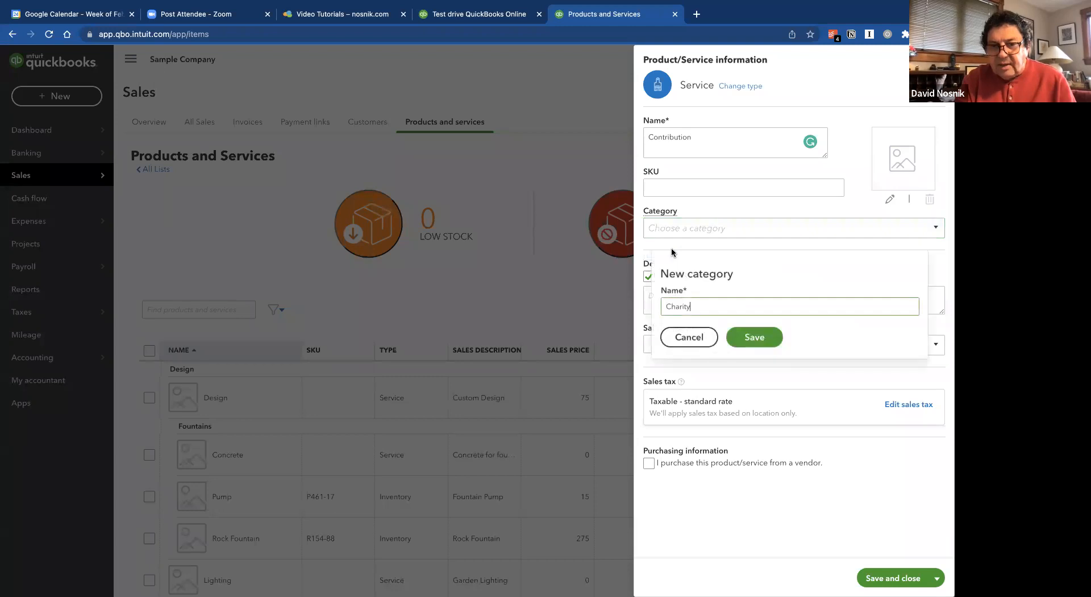
left_click(754, 338)
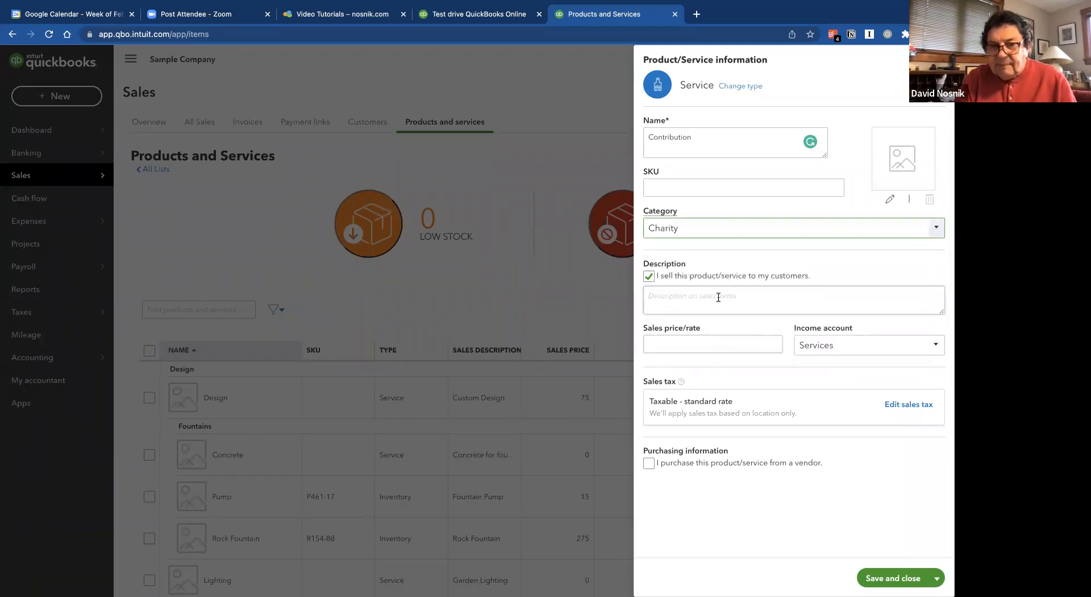
Step: Describe the Contribution service as "Monthly contributions" and set its sales price to 50
left_click(682, 299)
type("Monthly contributiond")
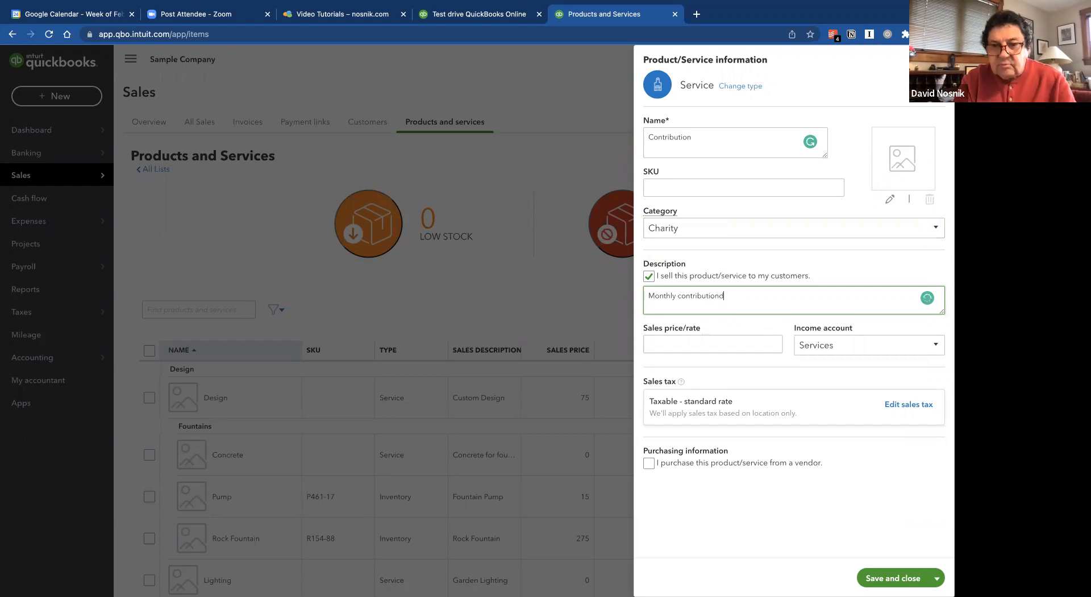
key("BackSpace")
type("s")
left_click(715, 338)
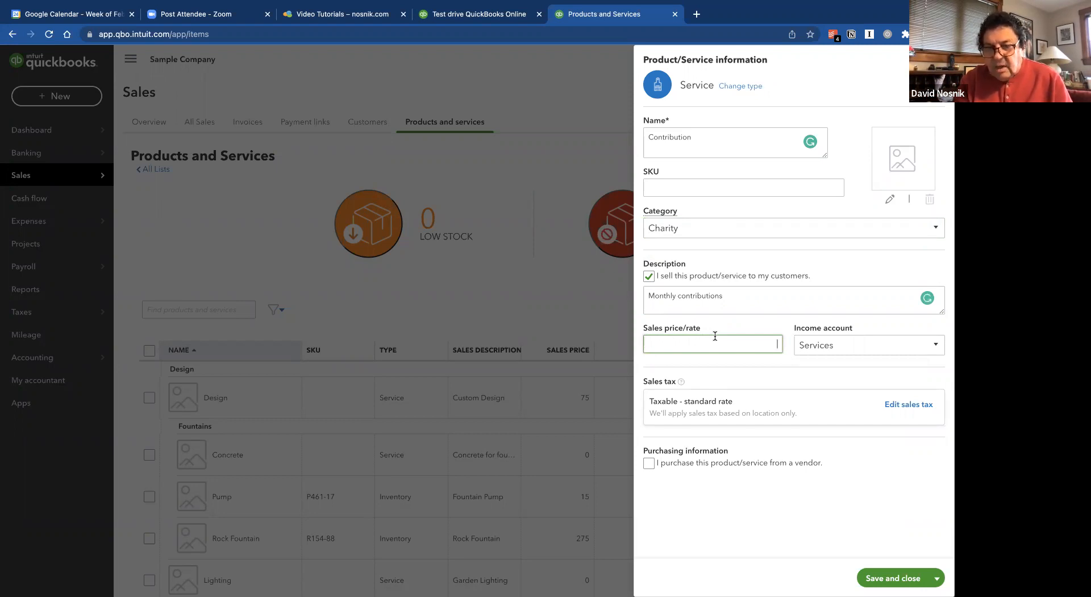
type("50")
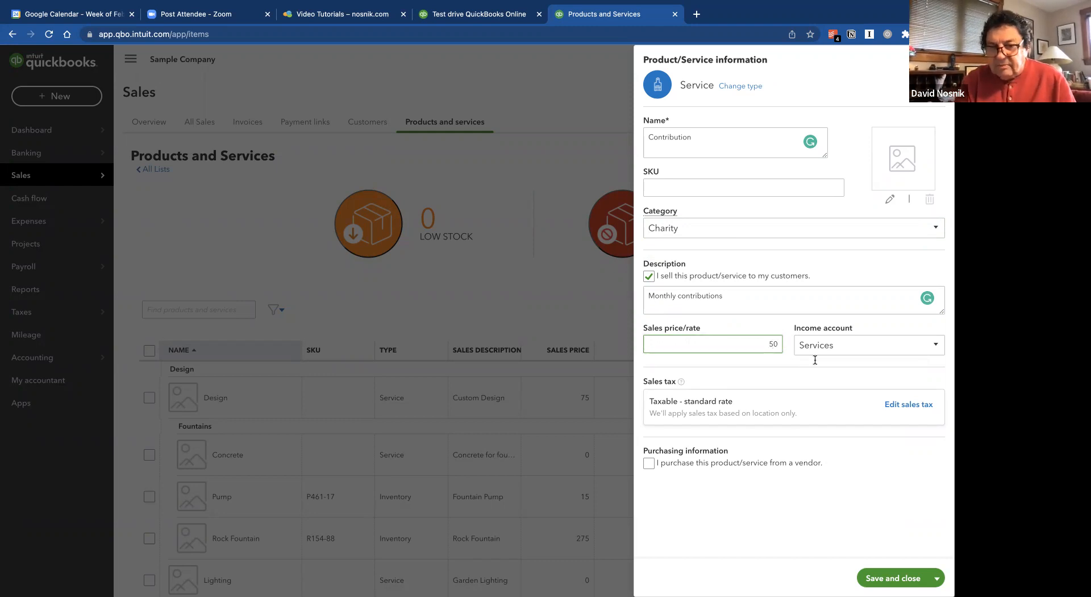
Step: Assign the Contribution service to the Other Income account, then save and close the item
left_click(936, 349)
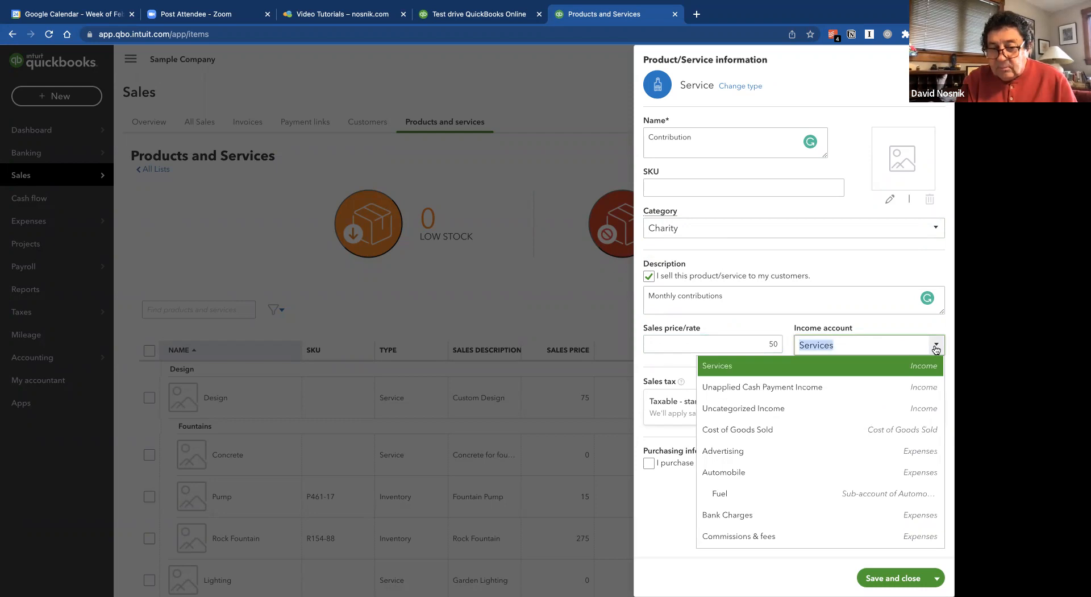
scroll(887, 417, "up", 2)
scroll(887, 416, "up", 1)
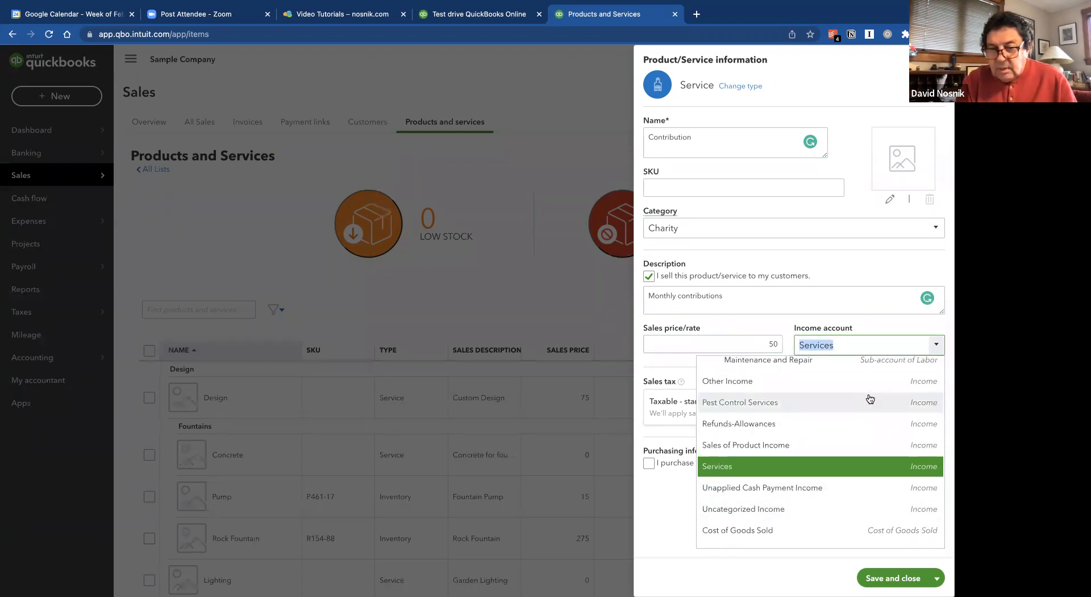
scroll(869, 399, "up", 3)
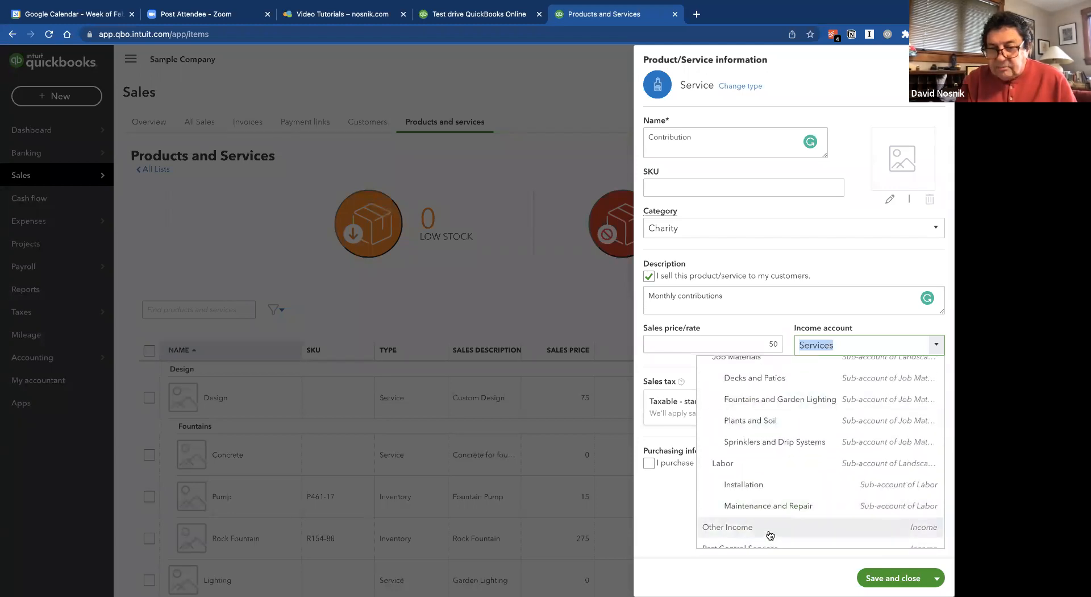
left_click(770, 534)
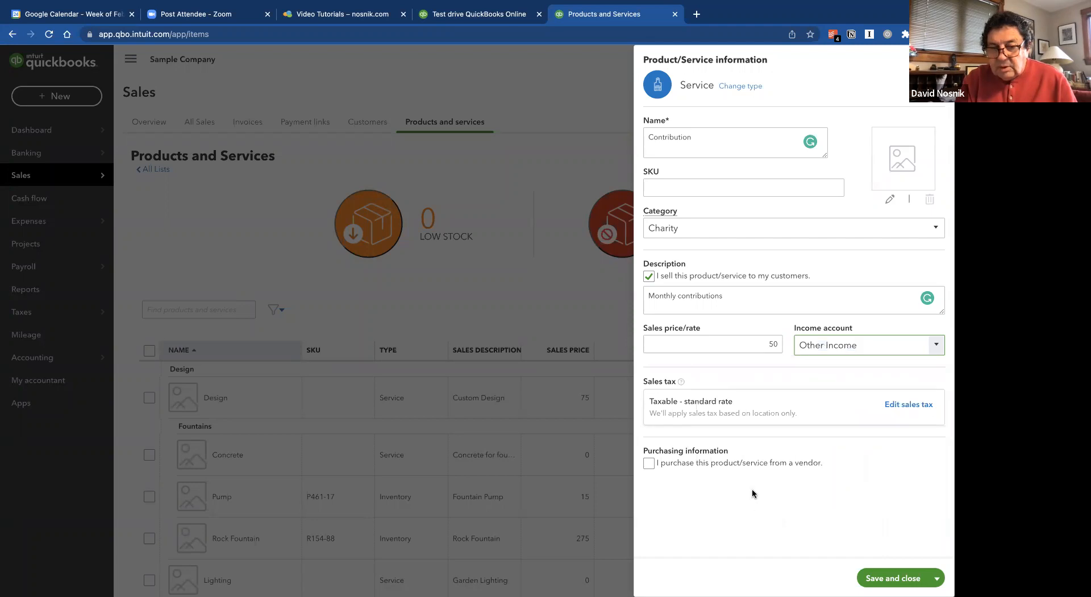
left_click(751, 468)
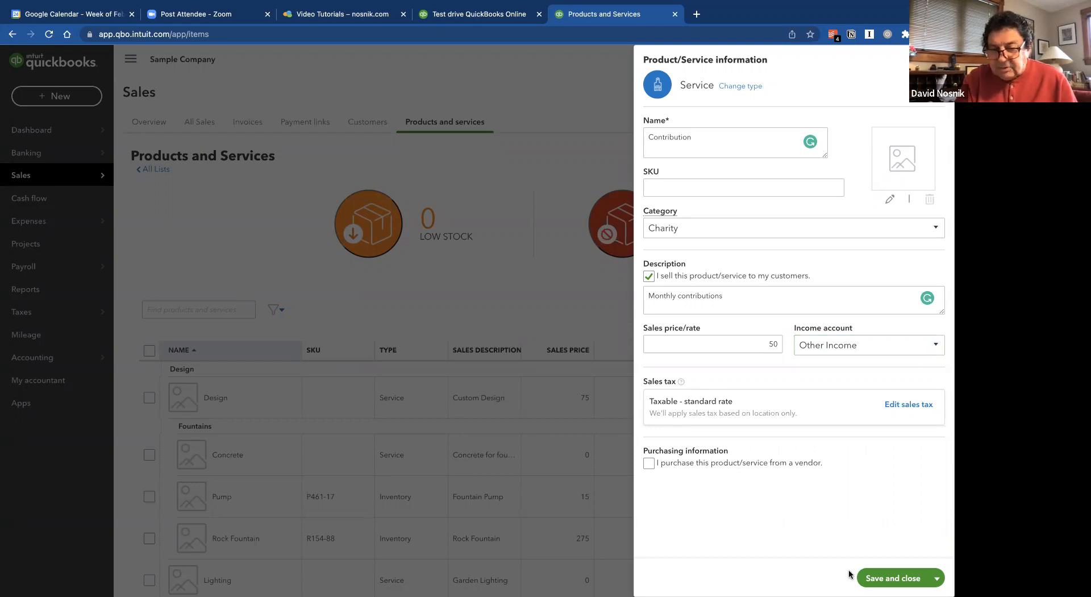
left_click(886, 579)
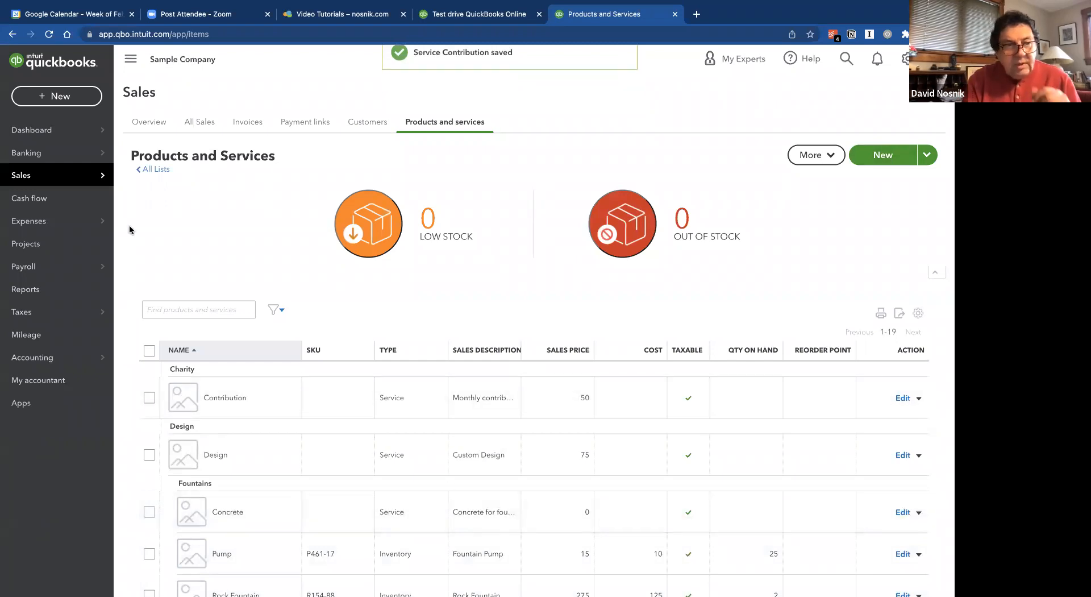
Step: Start a new invoice for the customer Amy's Bird Sanctuary
left_click(70, 98)
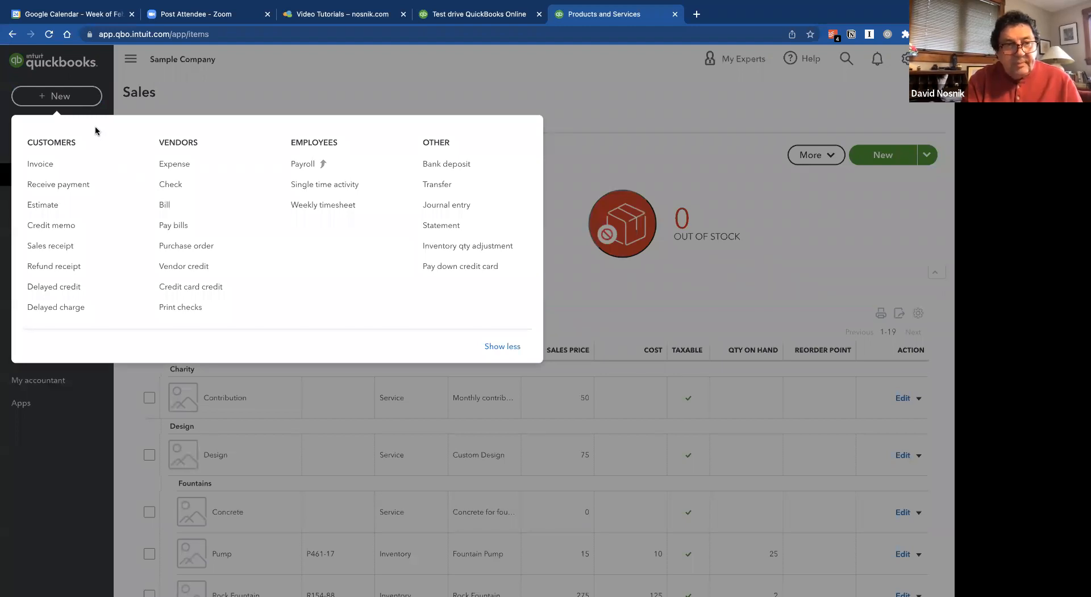
left_click(40, 164)
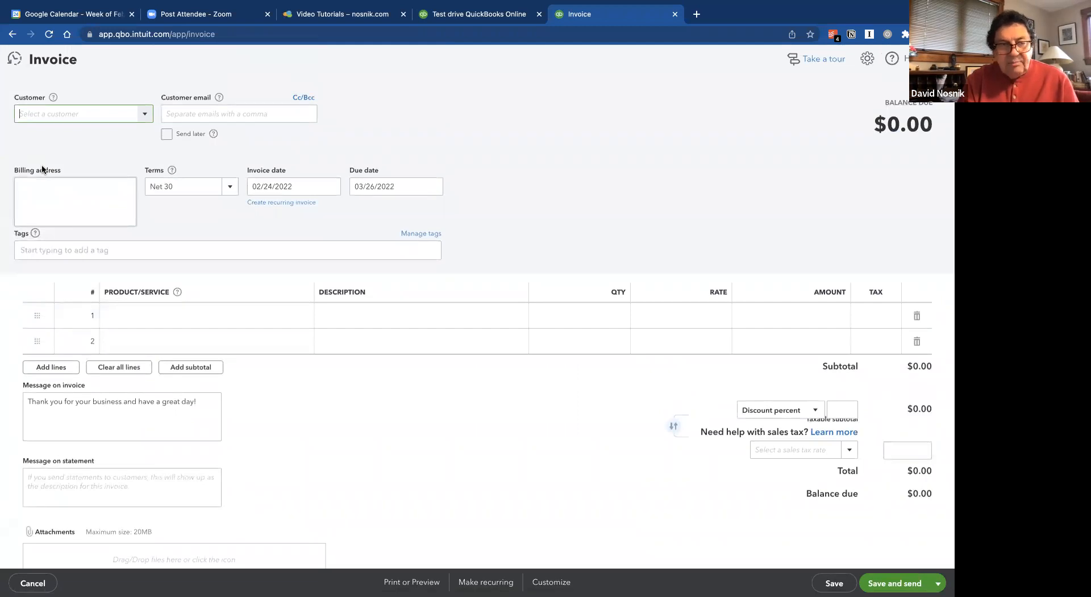
type("Amy's Bird Sanctuary")
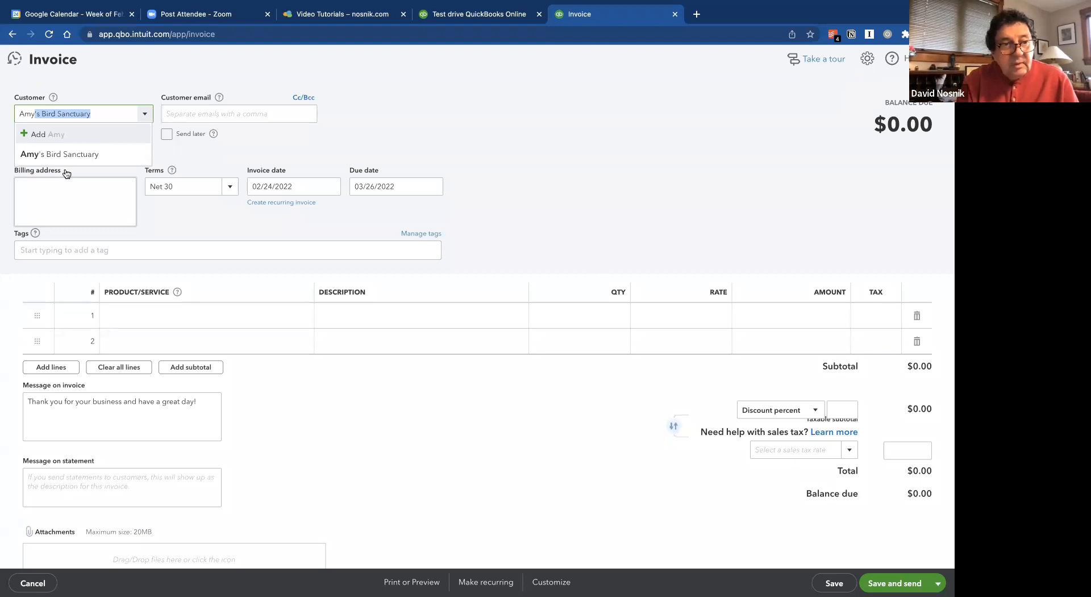
left_click(73, 158)
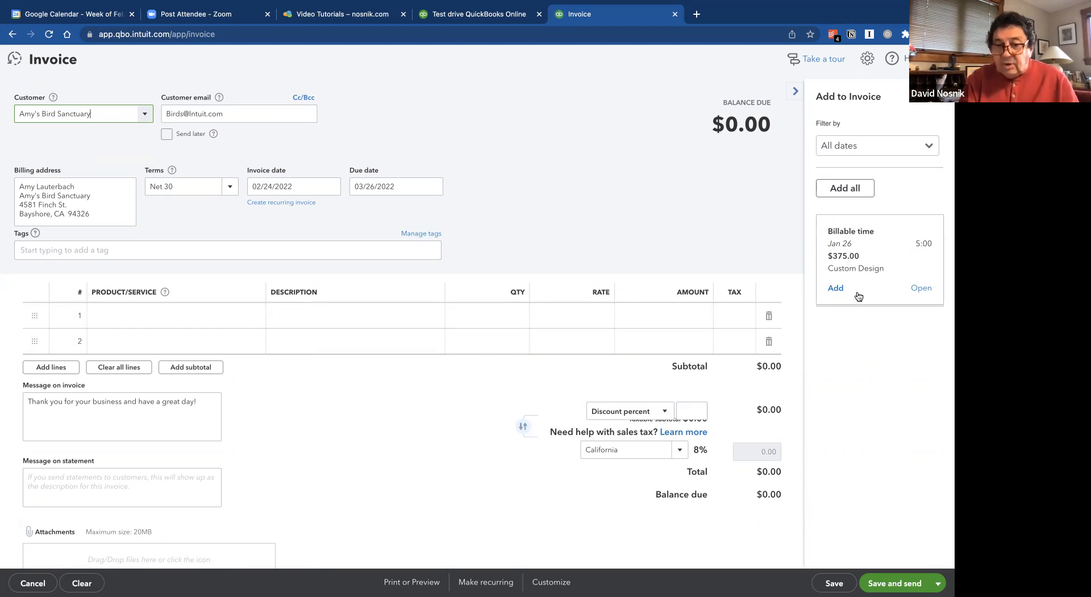
left_click(602, 355)
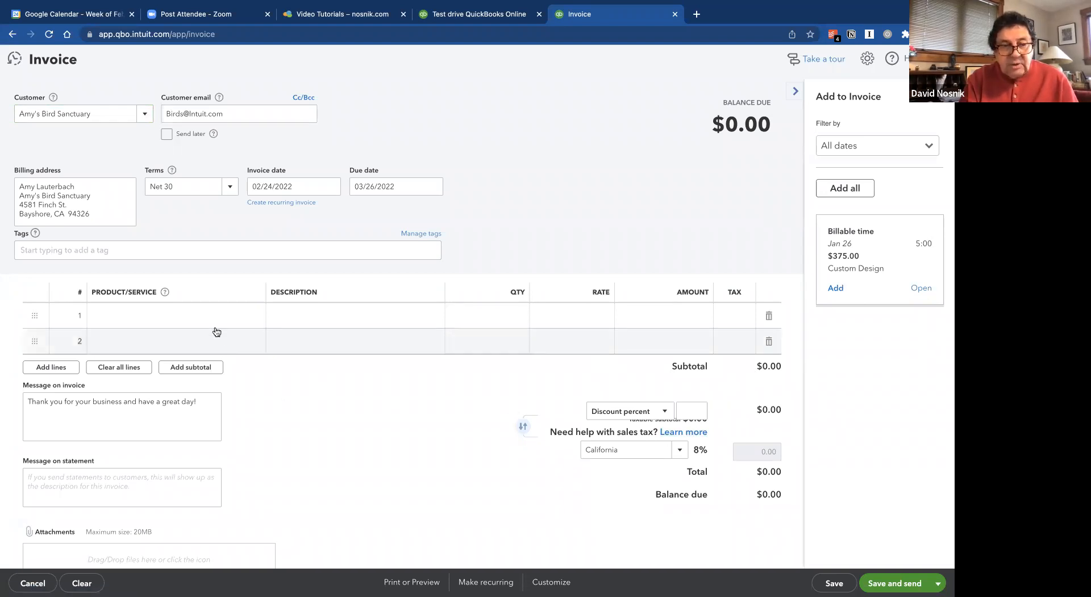
Step: Add the Contribution service as the first invoice line, make it non-taxable and set its rate to 75
left_click(214, 312)
type("contri")
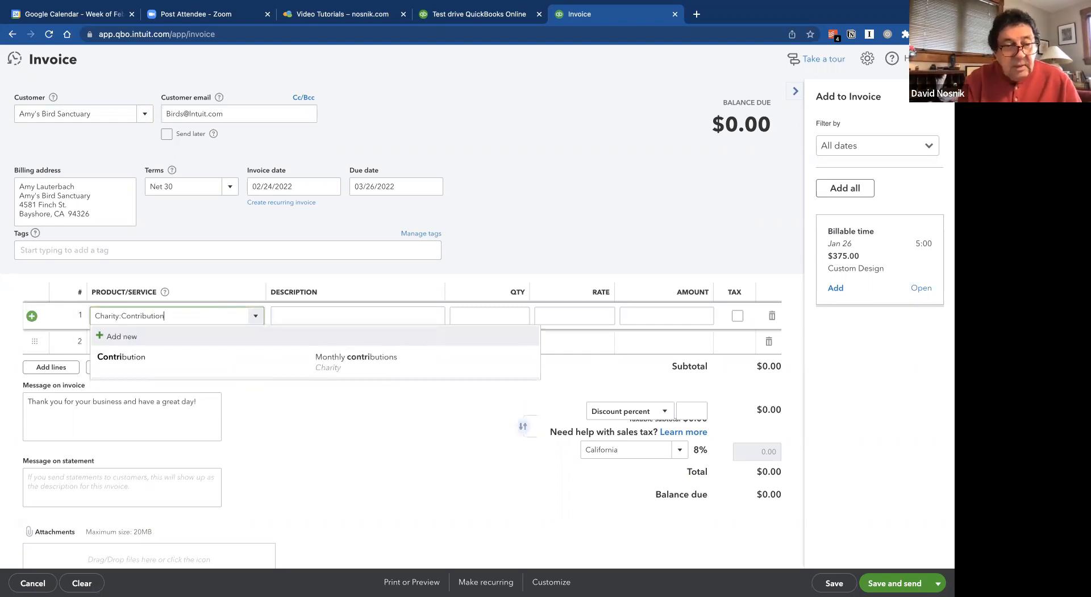
left_click(232, 370)
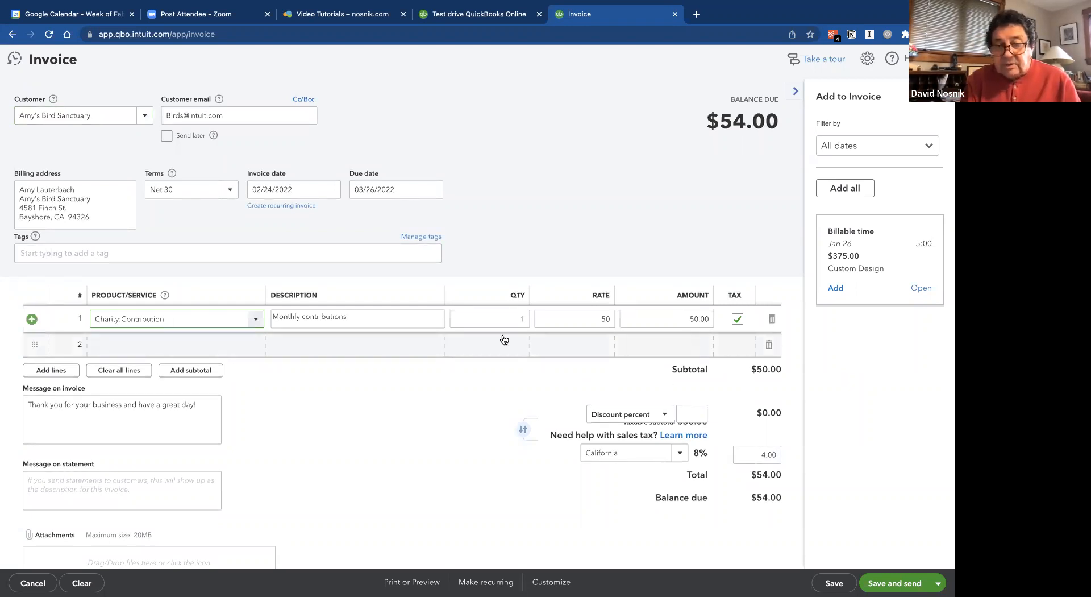
left_click(738, 319)
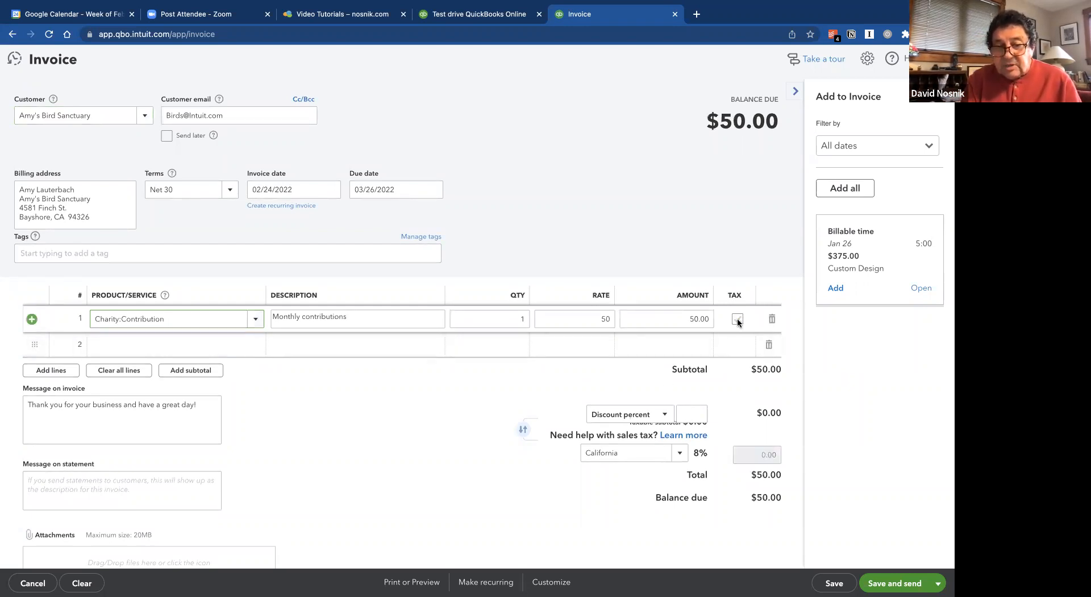
left_click(606, 320)
type("75")
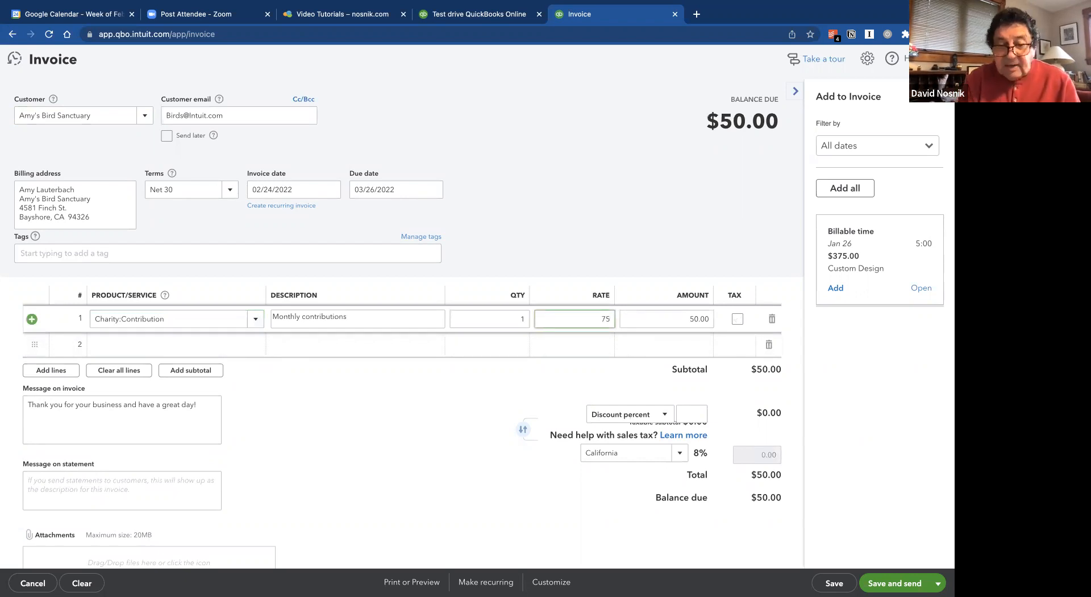
key("Tab")
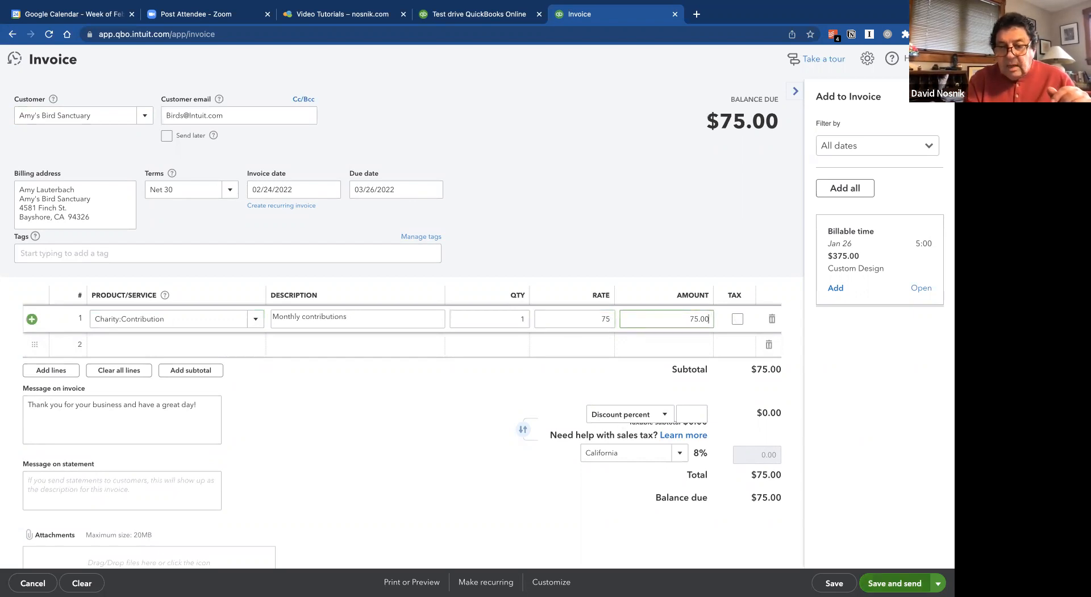
Step: Save the Amy's Bird Sanctuary invoice and leave the blank invoice form that follows without filling it in
left_click(938, 584)
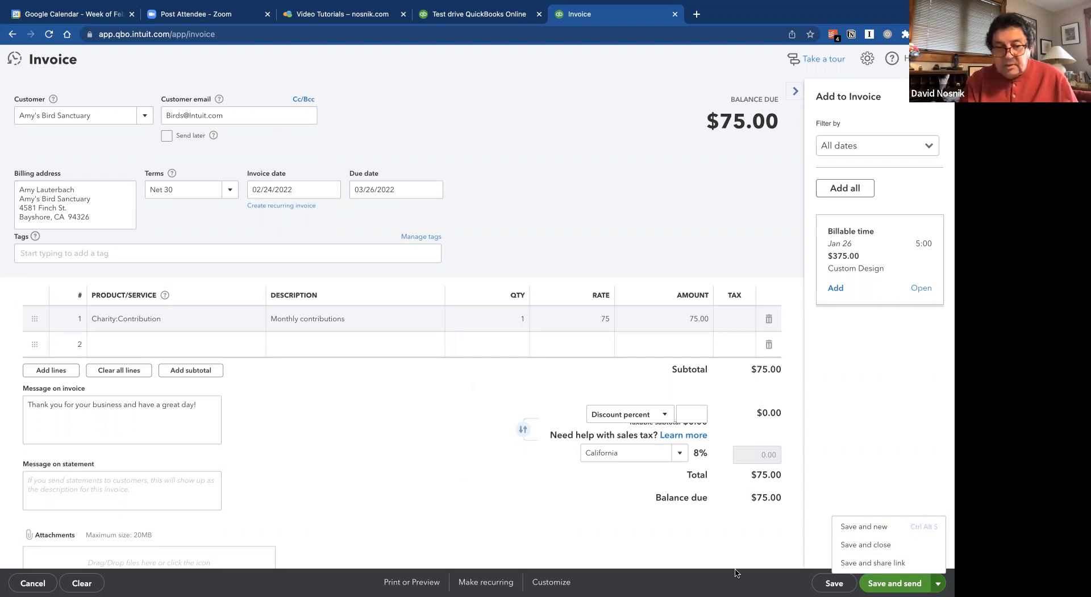
left_click(860, 526)
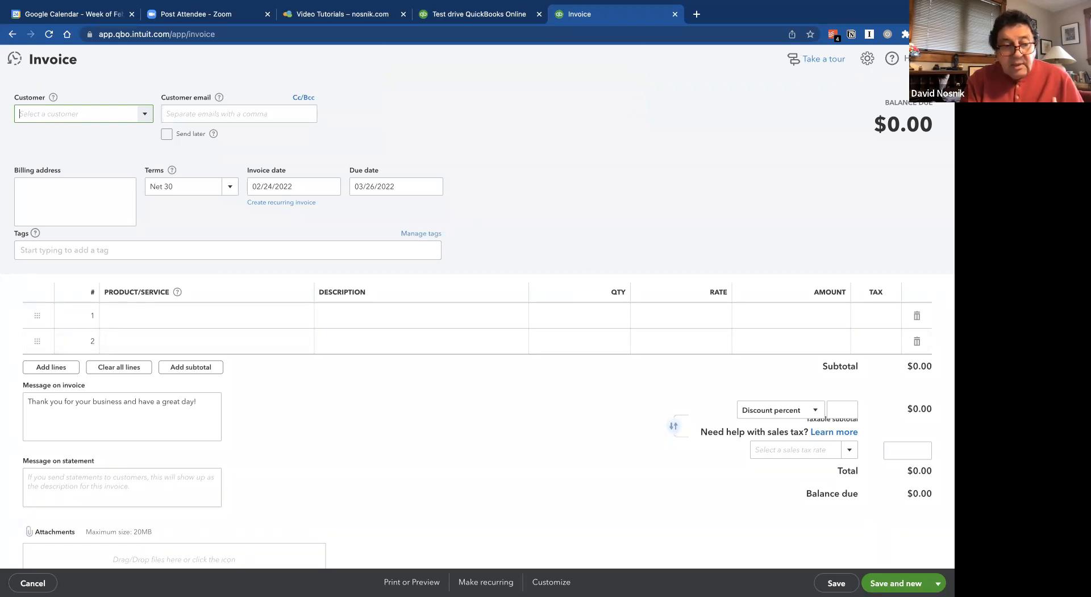
left_click(32, 583)
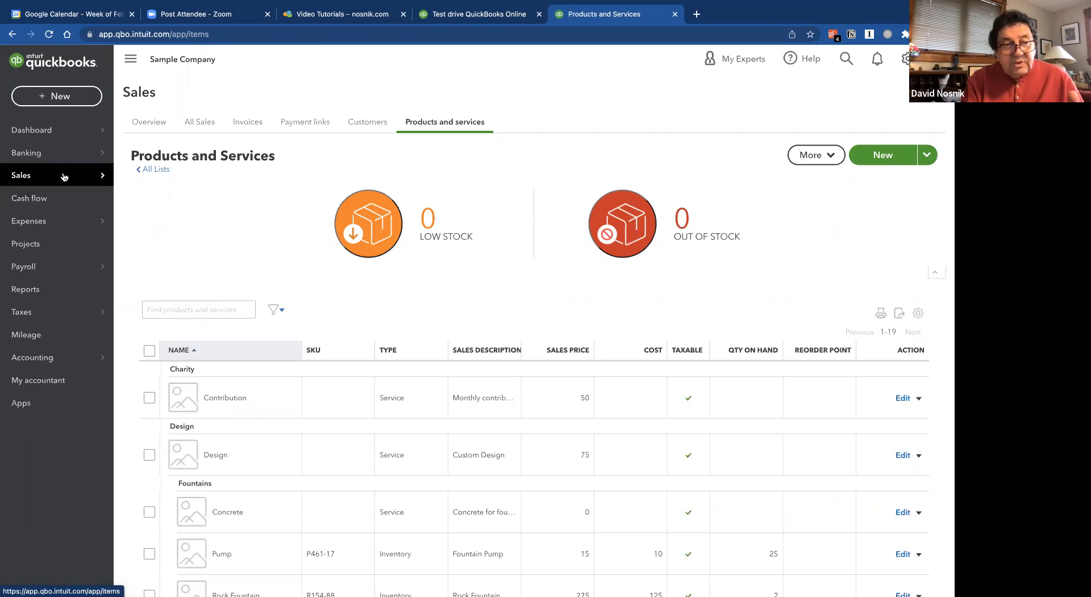
Step: Open Amy's Bird Sanctuary from the customer list and review the actions available for its $75 invoice
mouse_move(65, 176)
left_click(153, 270)
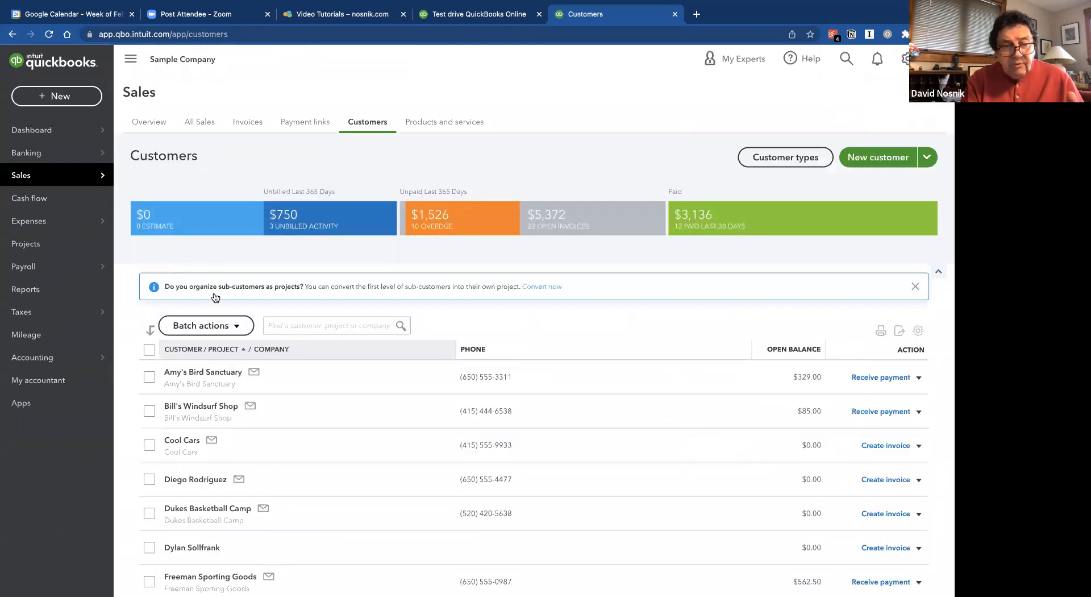
left_click(217, 372)
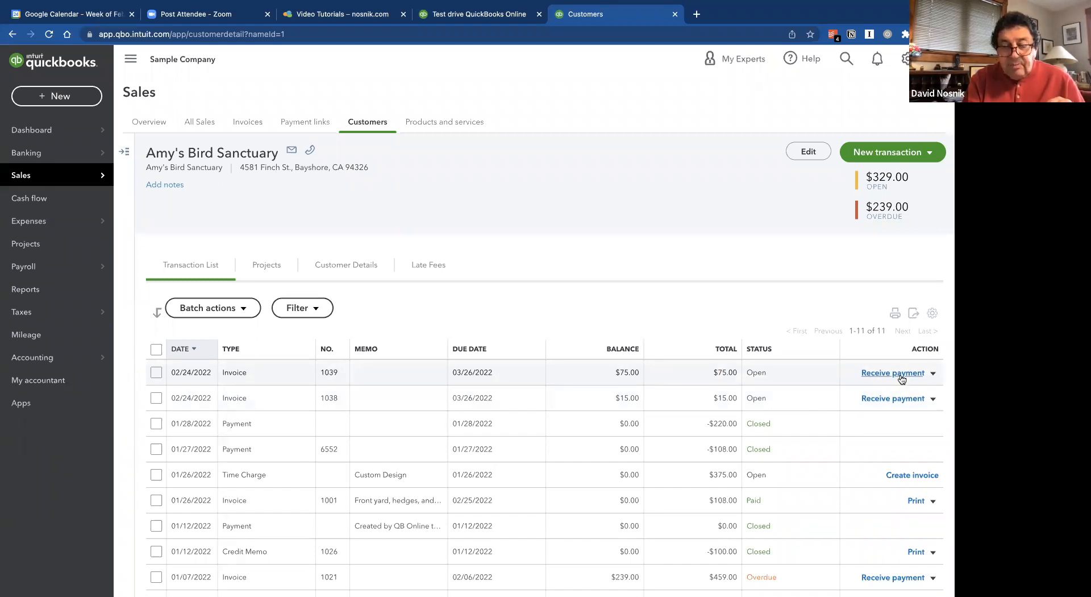
left_click(933, 374)
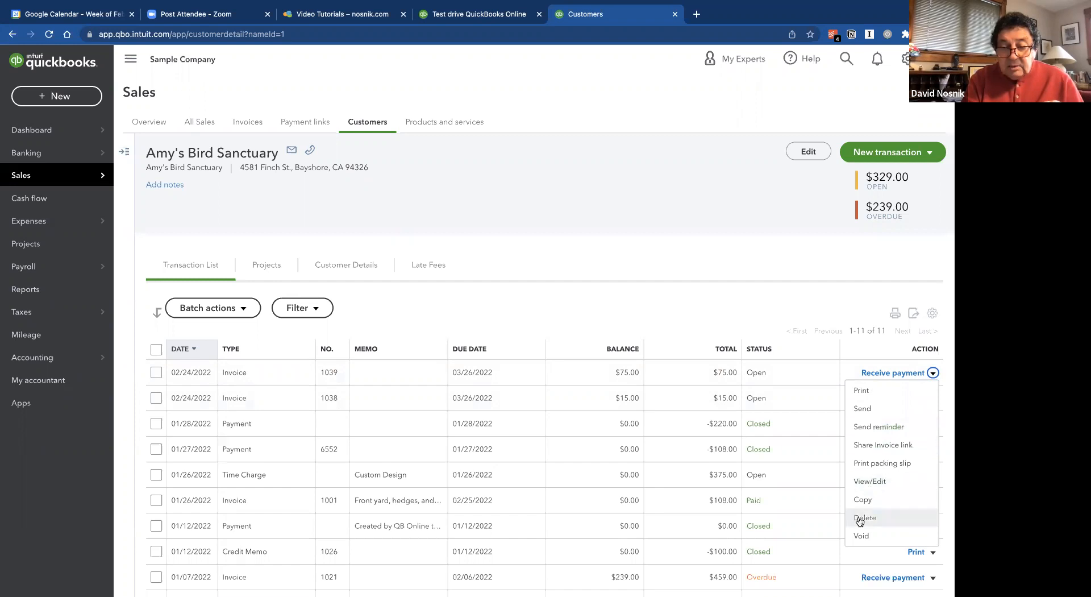
left_click(761, 331)
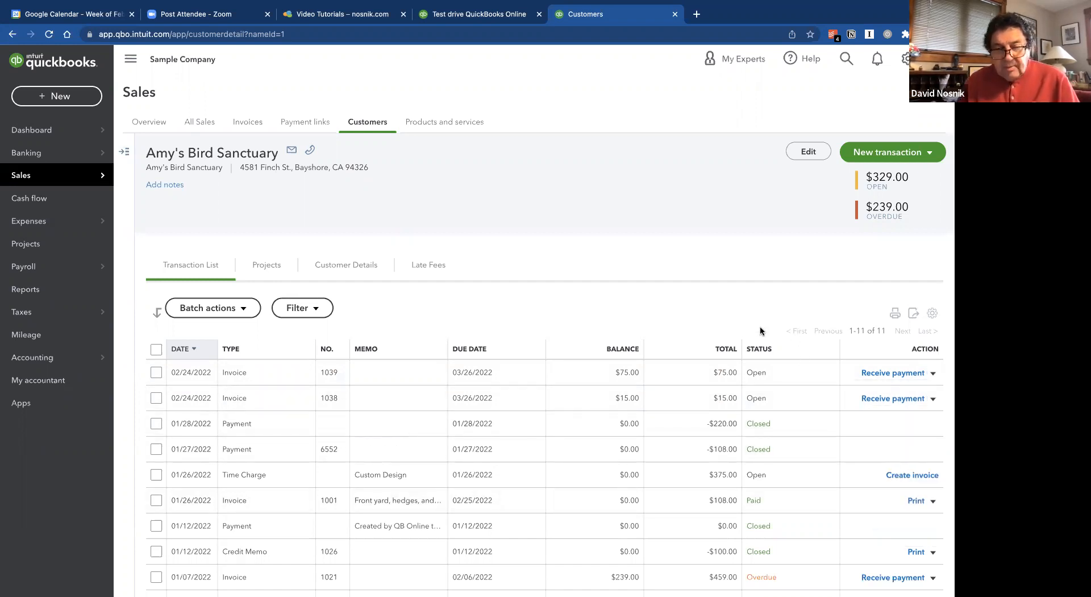
Step: Start receiving payment for the $75 invoice, with Check as payment method and 1708 as reference number
left_click(893, 377)
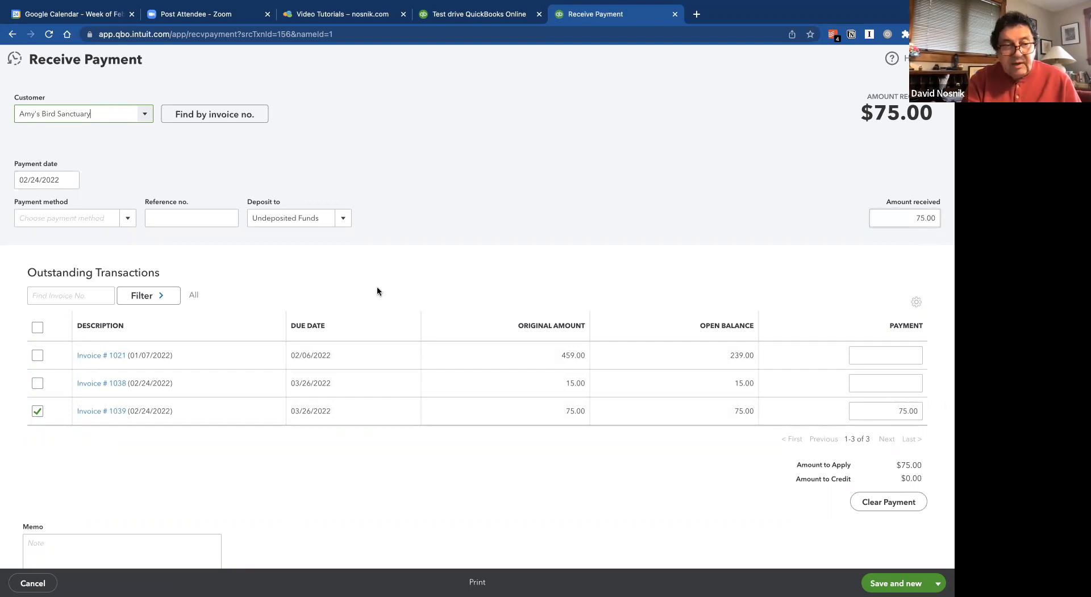
left_click(88, 219)
type("che")
left_click(80, 254)
left_click(182, 220)
type("1708")
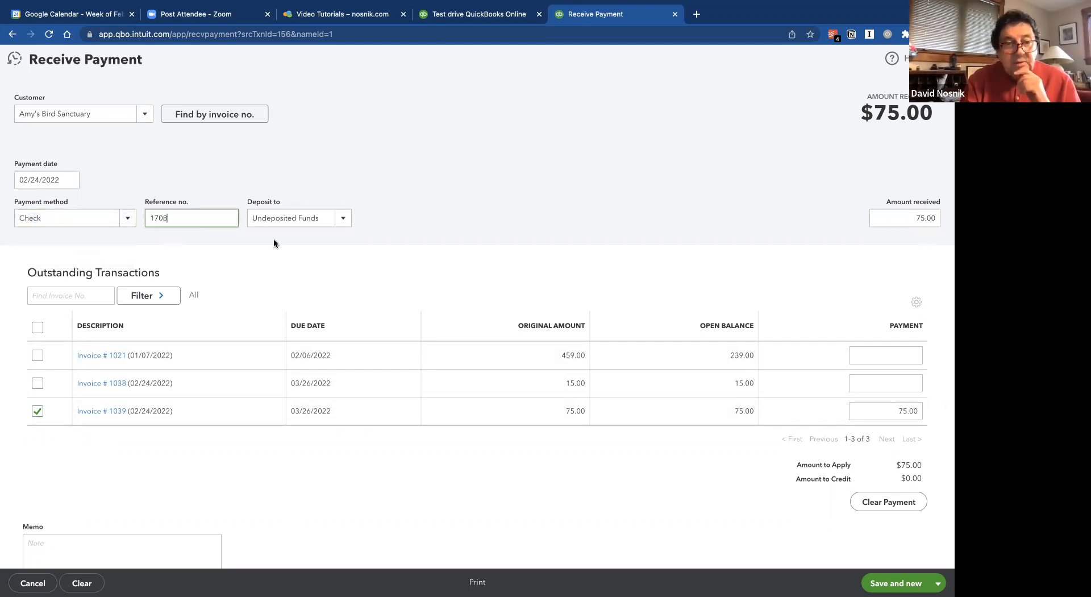
Step: Deposit the $75 payment to the Checking account, then save and close it
left_click(295, 243)
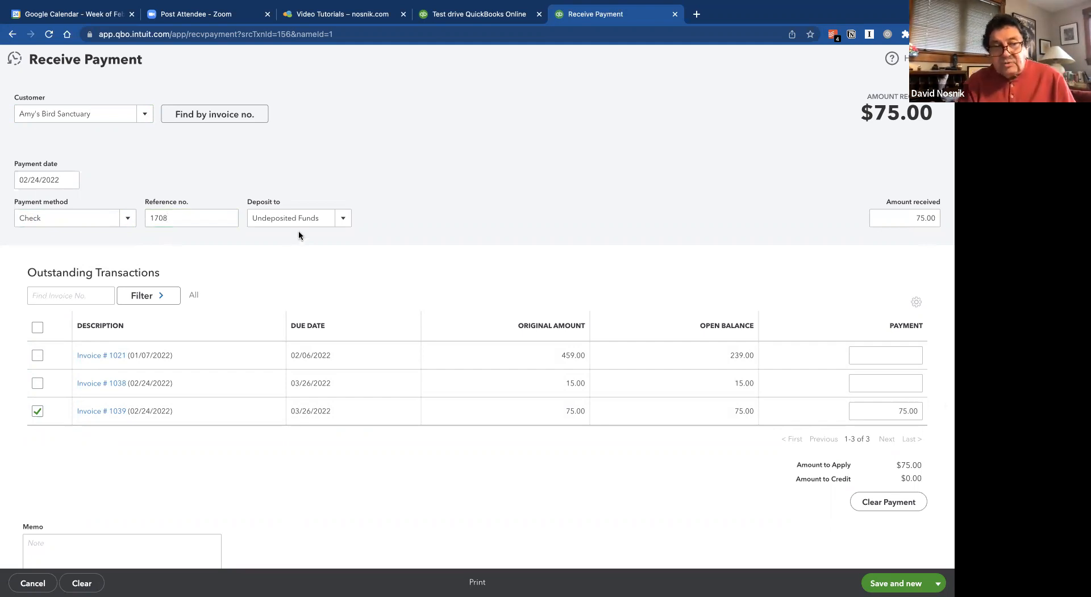
left_click(342, 219)
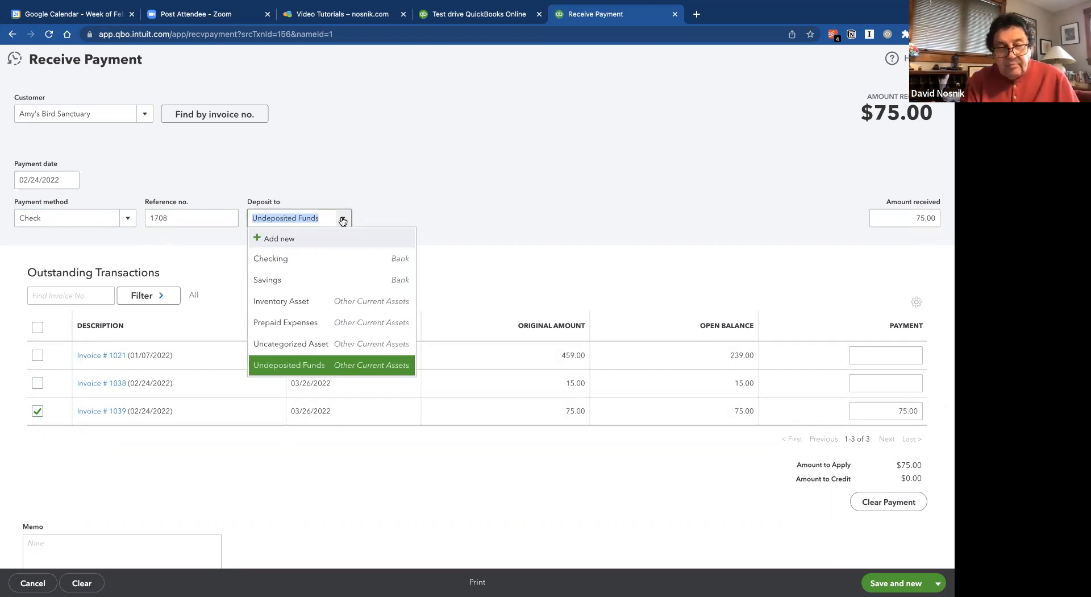
left_click(333, 261)
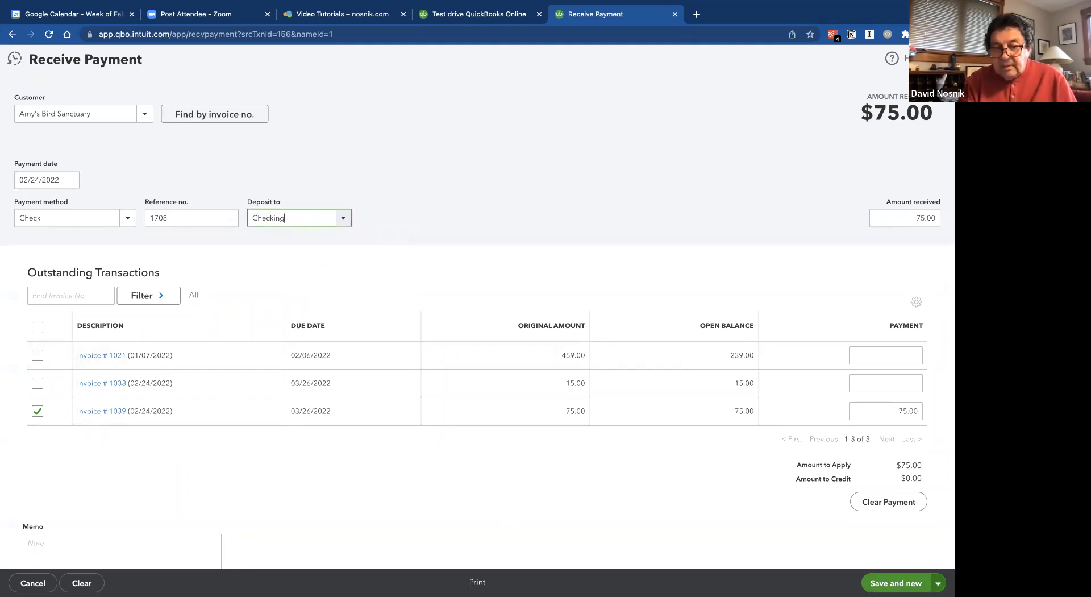
left_click(939, 583)
left_click(892, 547)
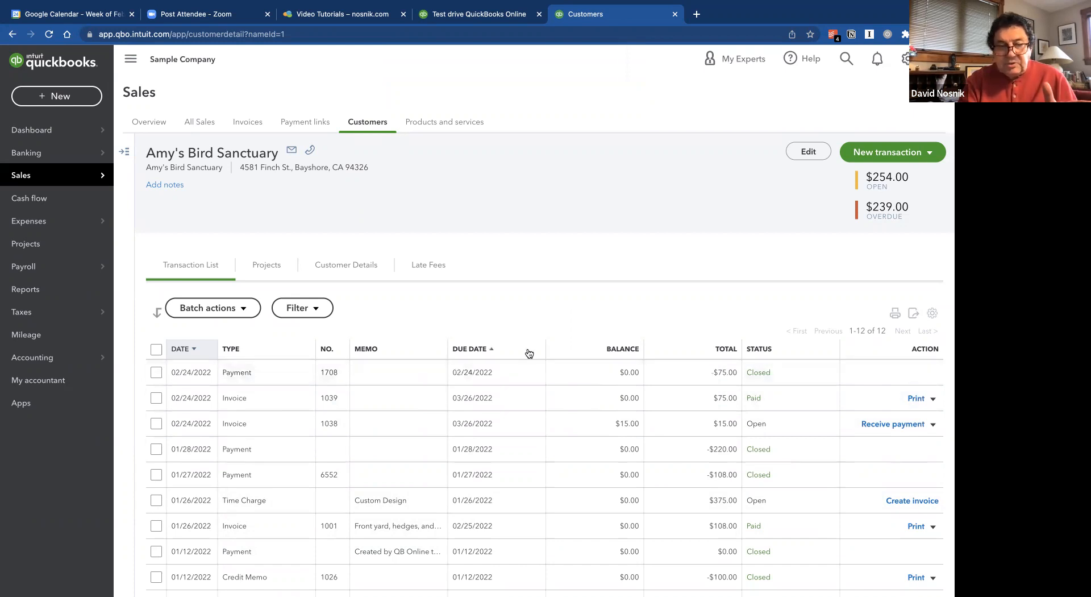
Step: Open the recorded $75 payment from the customer's transactions, review its details and close it unchanged
scroll(529, 353, "down", 1)
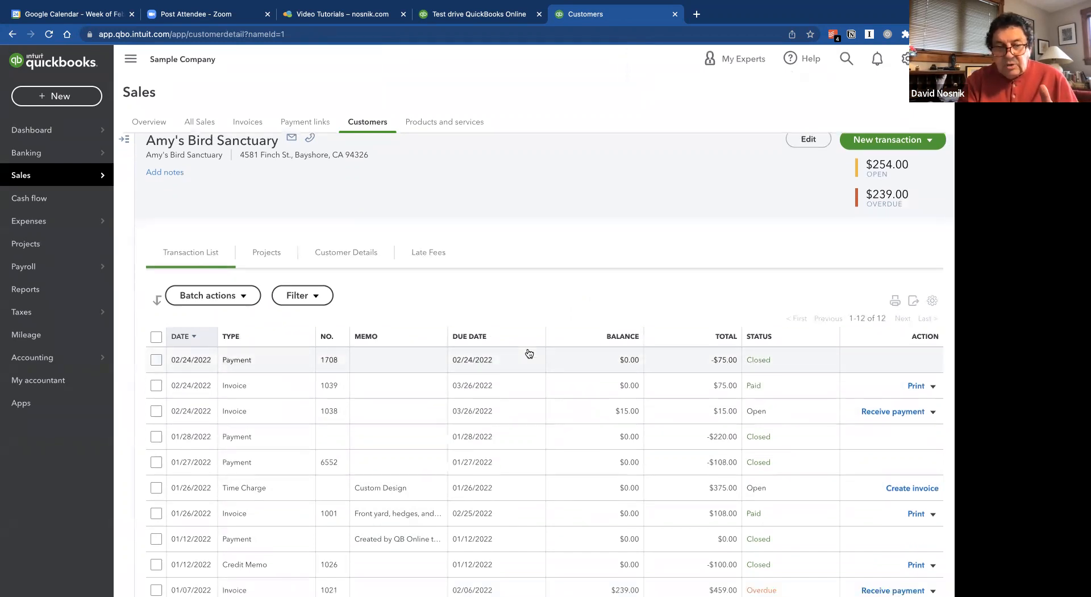
right_click(529, 353)
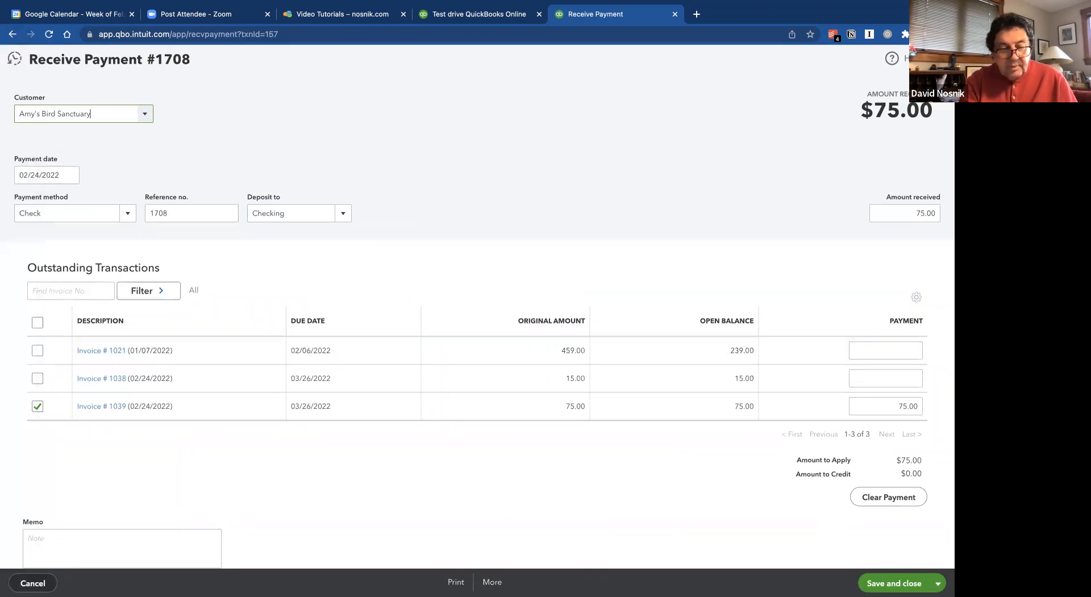
key("Escape")
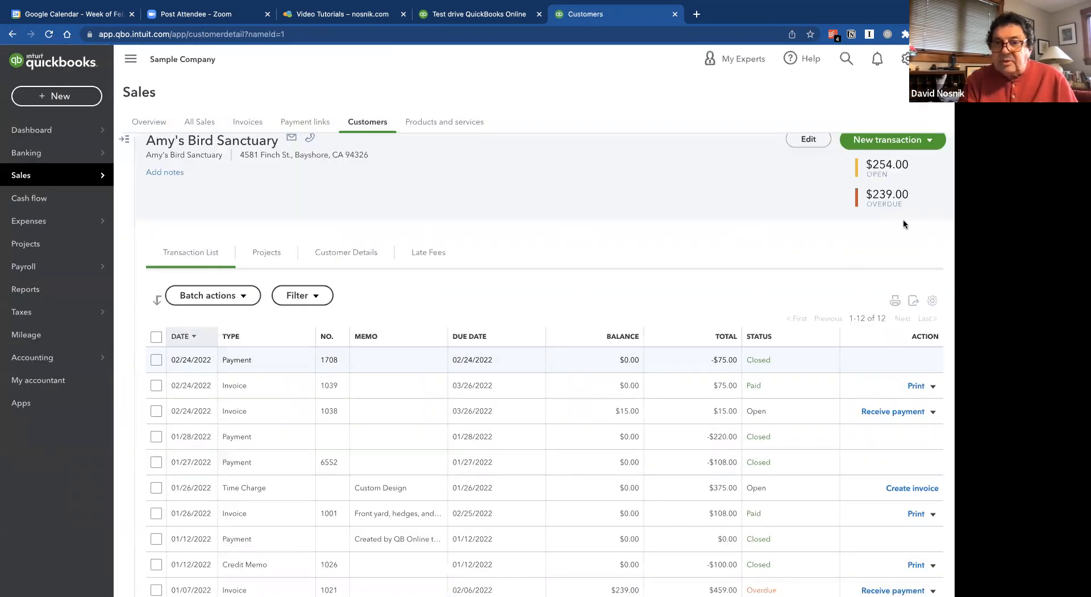
Step: Start a Balance Forward statement for Amy's Bird Sanctuary and apply a start date of 01/01/2022
scroll(899, 224, "up", 1)
left_click(930, 152)
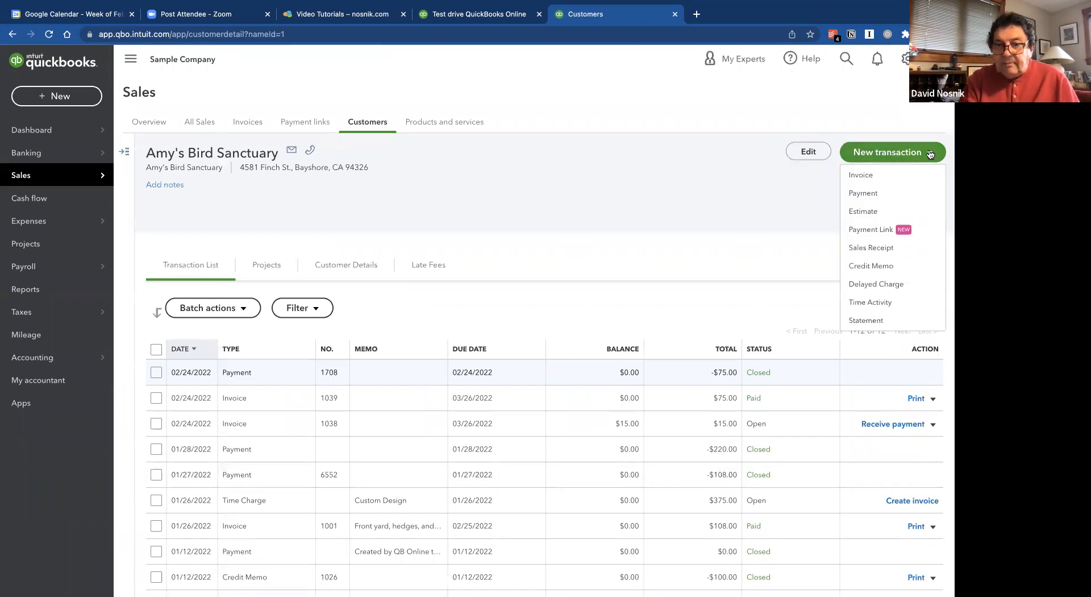
left_click(854, 320)
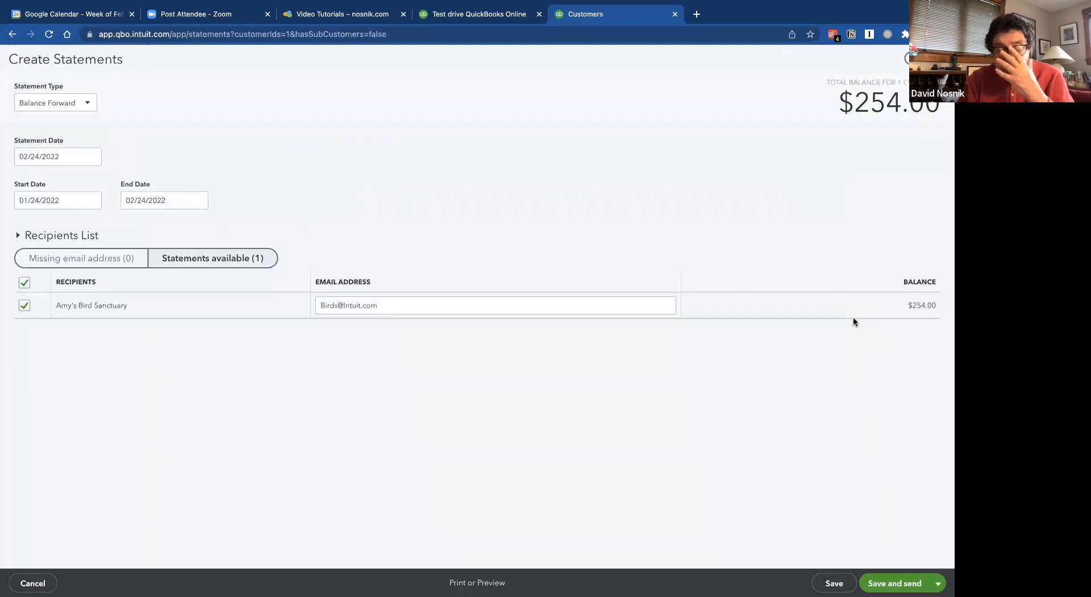
left_click(91, 202)
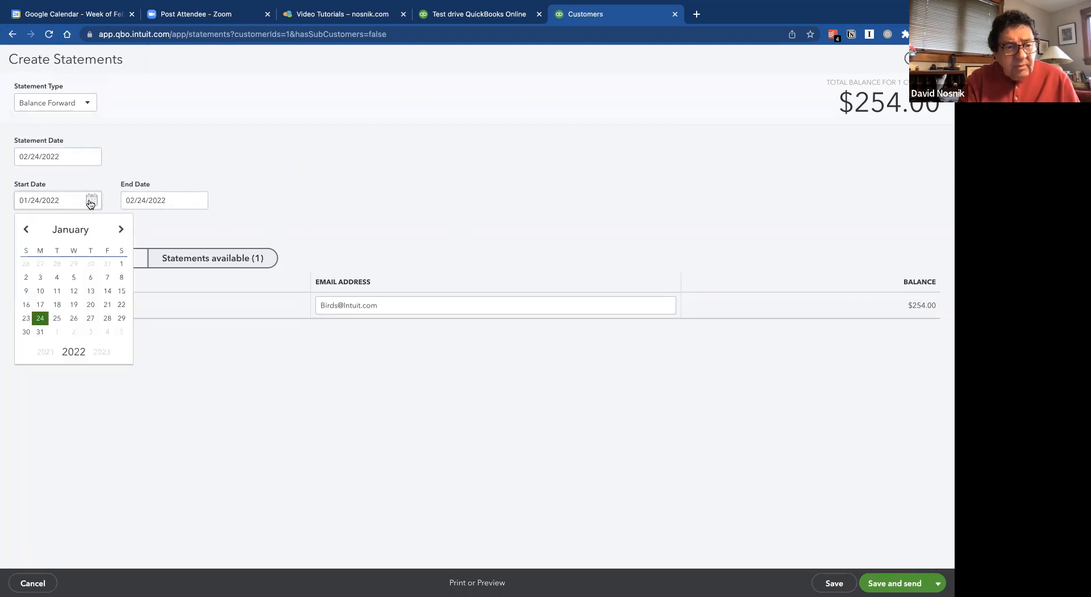
left_click(121, 263)
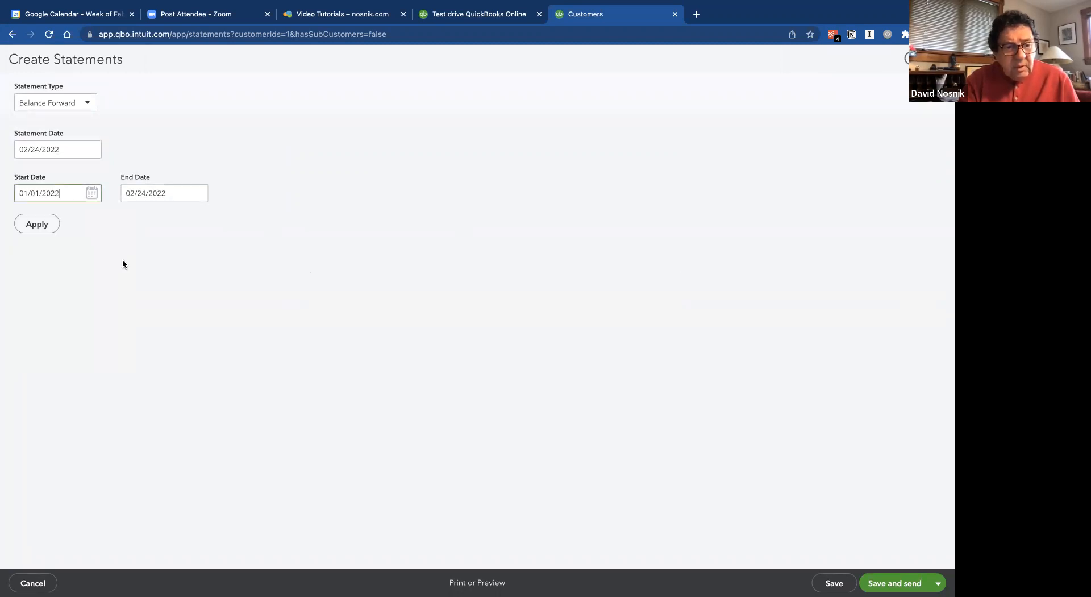
left_click(39, 224)
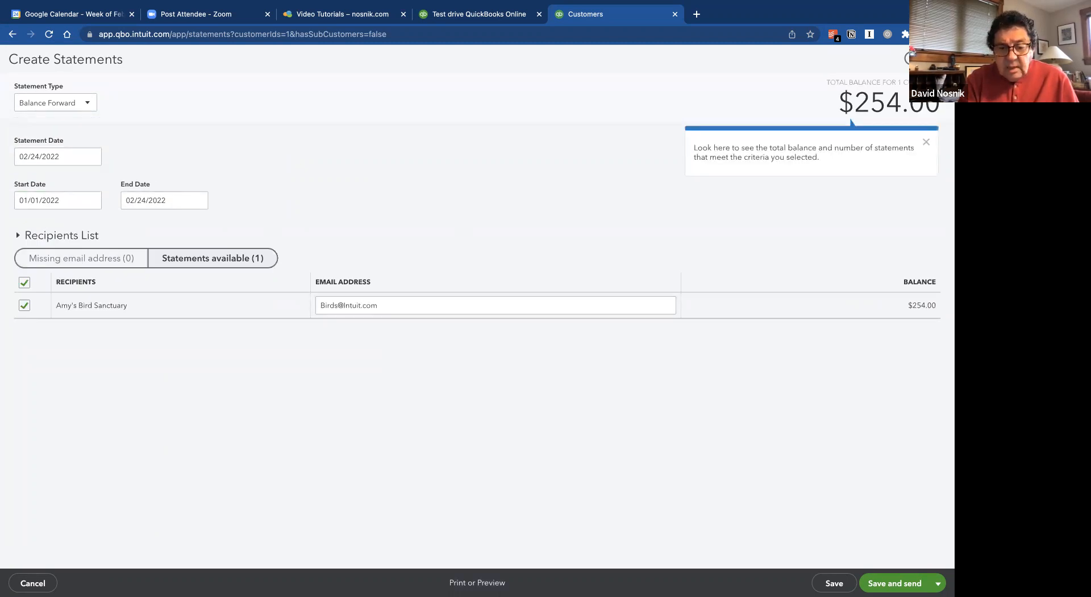
Step: Preview the printable customer statement, review its activity down to the last entry, and close the preview without printing
left_click(470, 581)
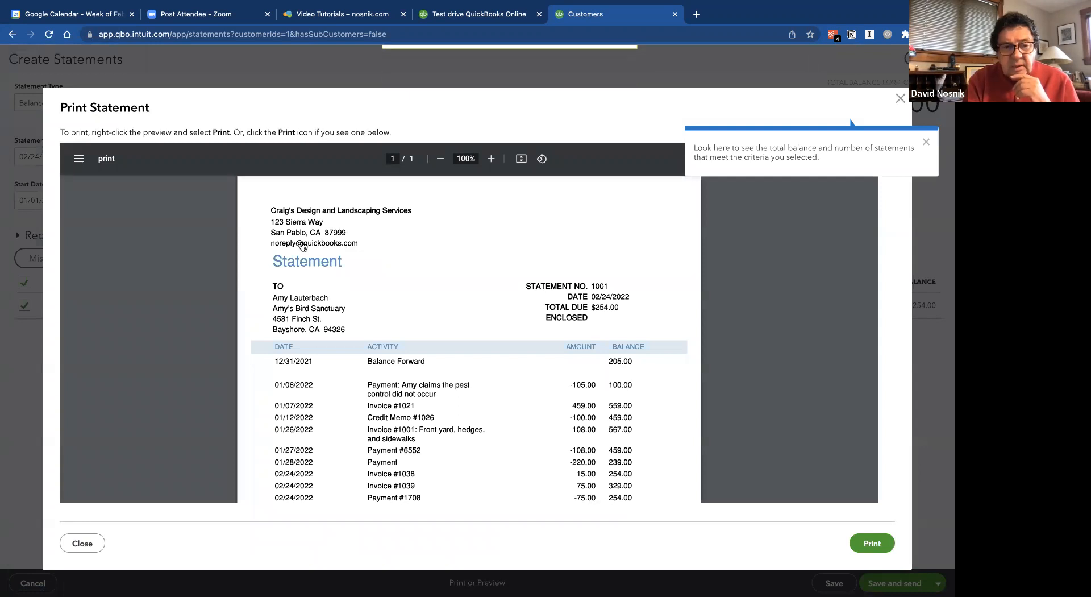
scroll(337, 298, "down", 1)
scroll(337, 298, "down", 3)
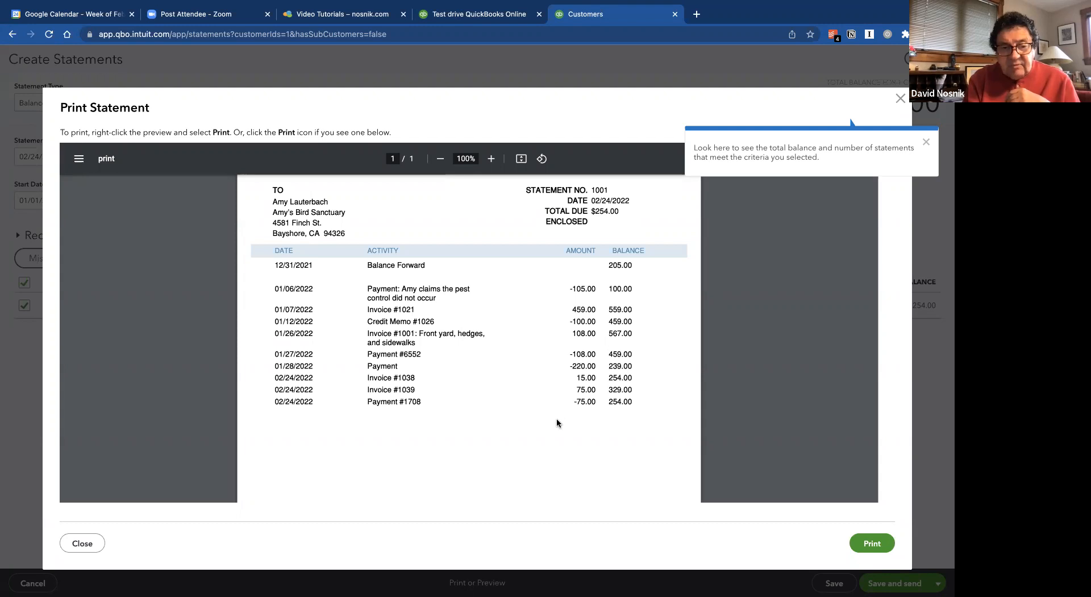
left_click(902, 99)
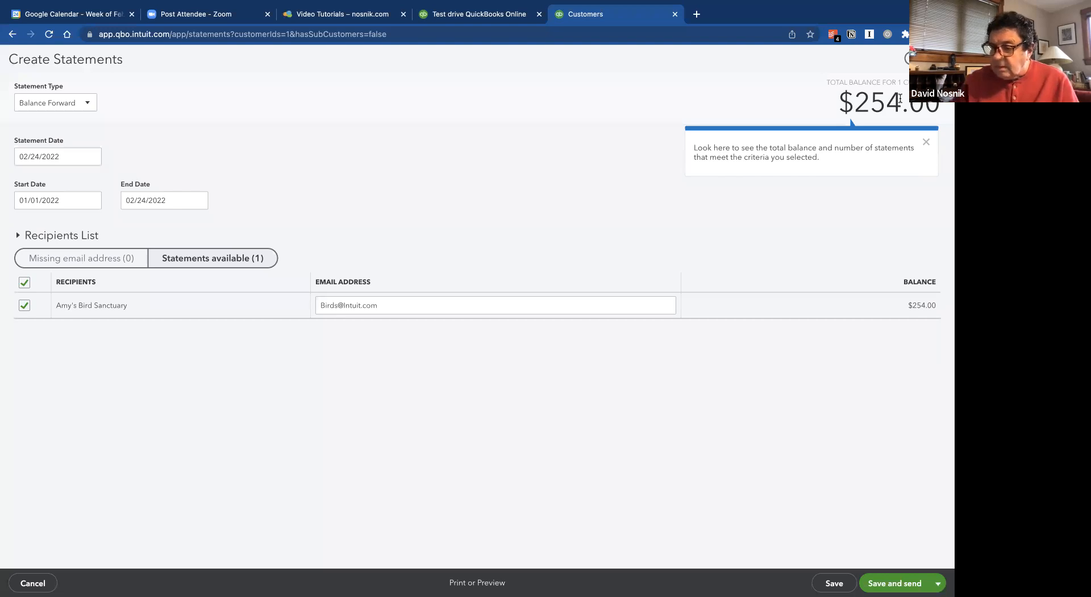